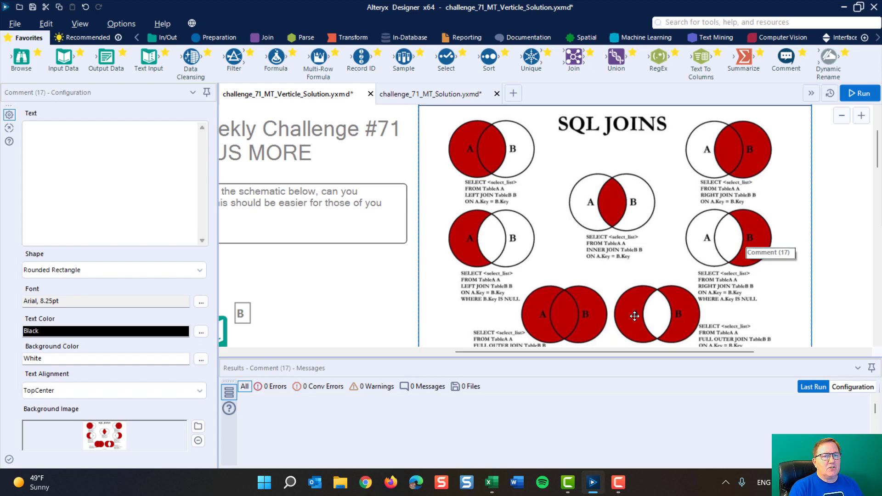
- Examine the SQL Joins diagram and the vertical workflow's layout from the A and B inputs down to the unions
{"action": "scroll", "coordinate": [631, 281], "scroll_direction": "down", "scroll_amount": 2}
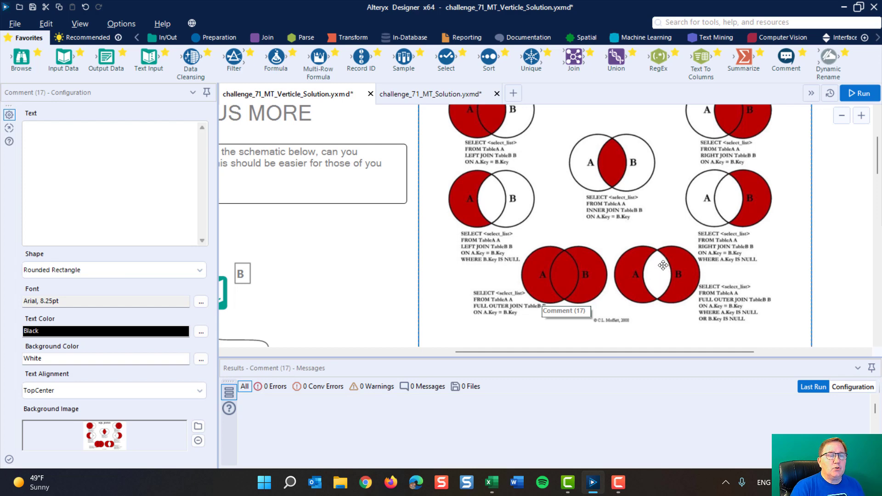
{"action": "scroll", "coordinate": [601, 257], "scroll_direction": "down", "scroll_amount": 1}
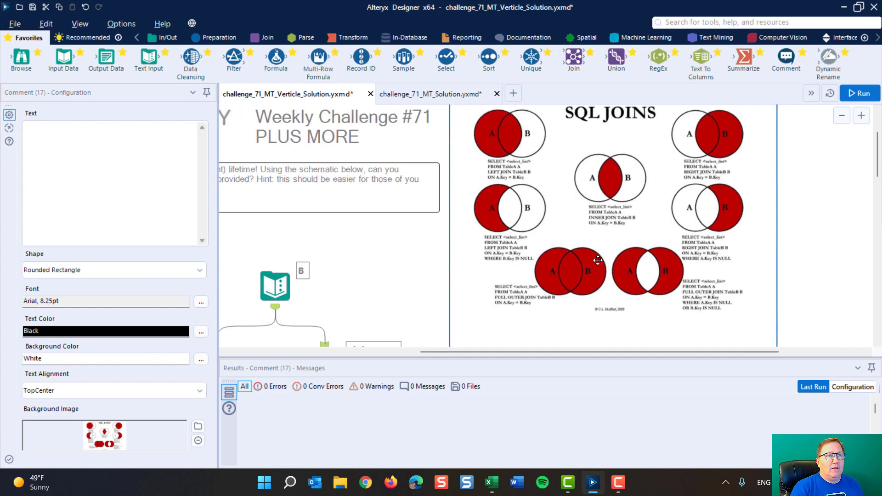
{"action": "left_click_drag", "start_coordinate": [498, 351], "coordinate": [367, 352]}
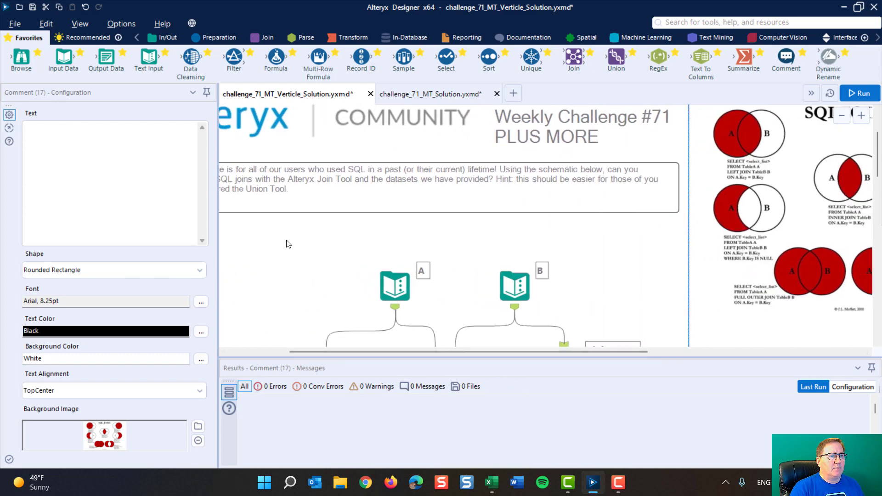
{"action": "scroll", "coordinate": [288, 243], "scroll_direction": "down", "scroll_amount": 3}
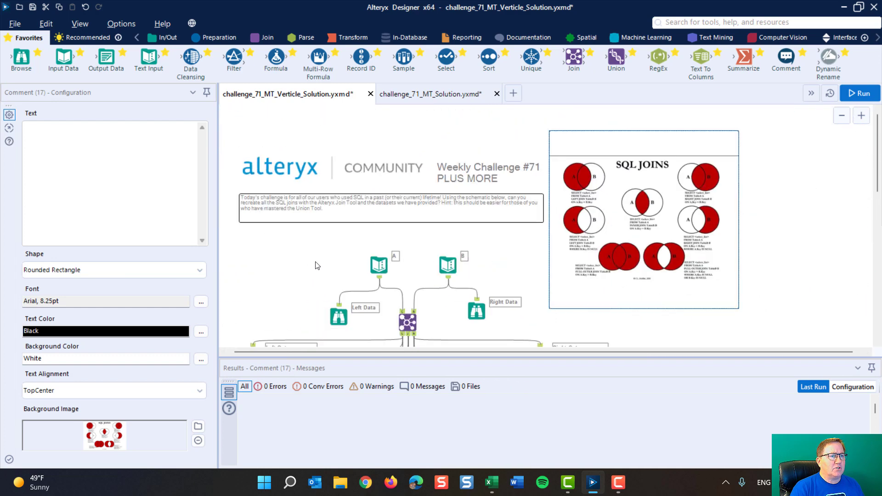
{"action": "scroll", "coordinate": [315, 265], "scroll_direction": "down", "scroll_amount": 3}
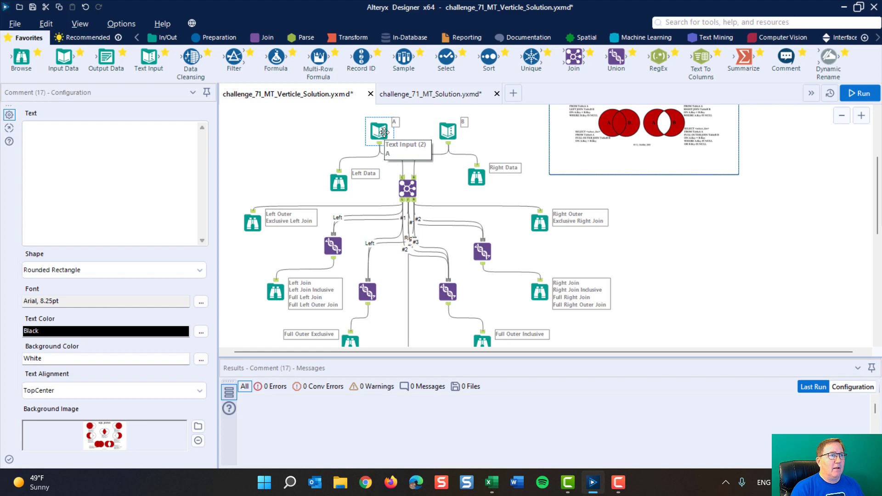
- In the challenge_71_MT_Solution workflow, try the Vertical layout direction and return it to Horizontal
{"action": "left_click", "coordinate": [444, 93]}
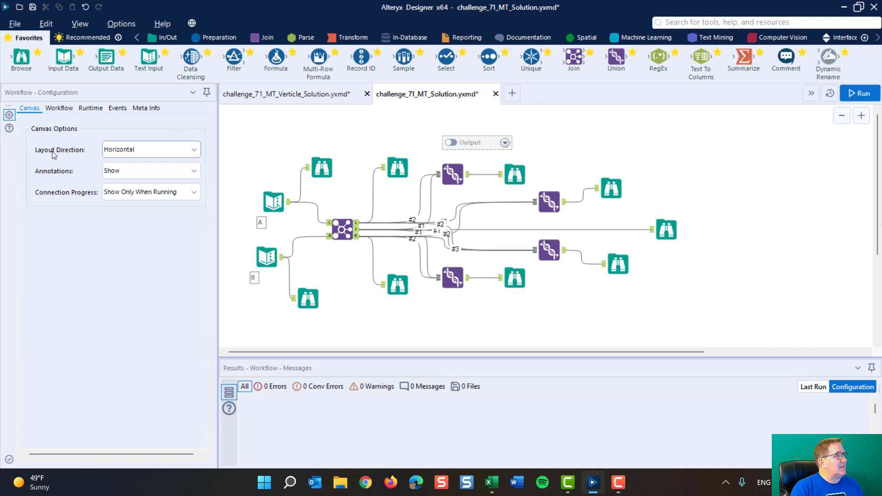
{"action": "left_click", "coordinate": [195, 151]}
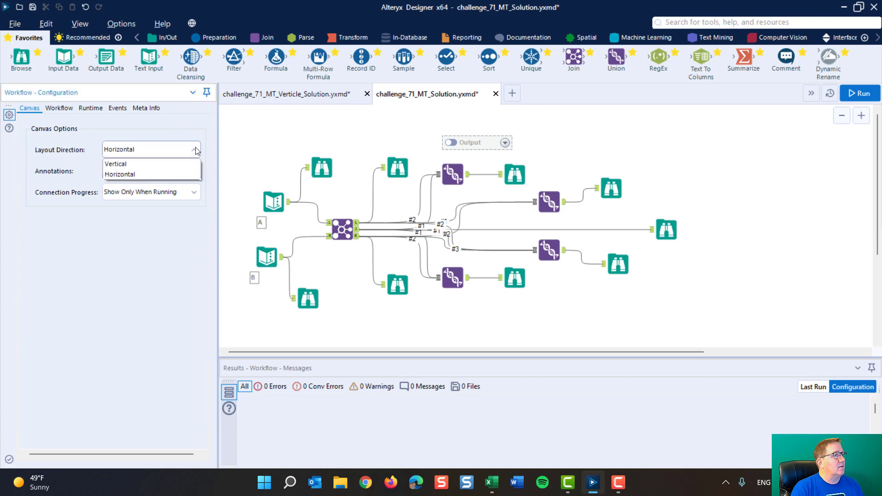
{"action": "left_click", "coordinate": [116, 164]}
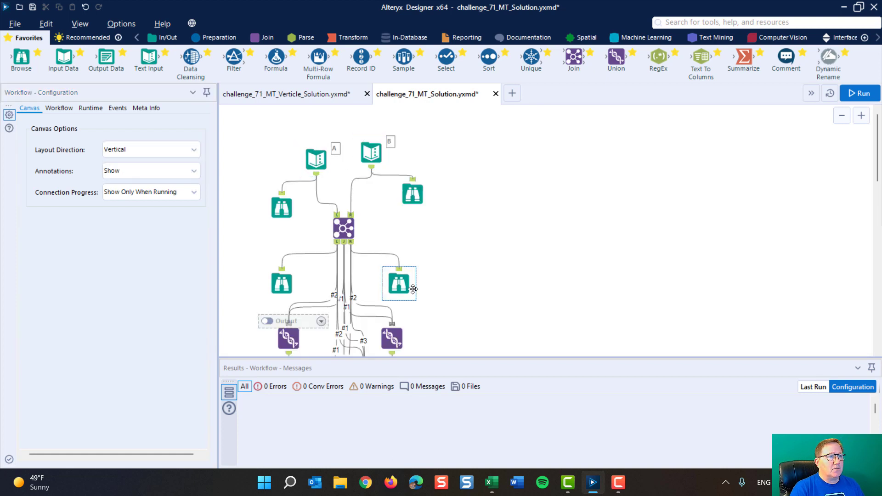
{"action": "scroll", "coordinate": [492, 264], "scroll_direction": "down", "scroll_amount": 3}
{"action": "scroll", "coordinate": [492, 264], "scroll_direction": "up", "scroll_amount": 3}
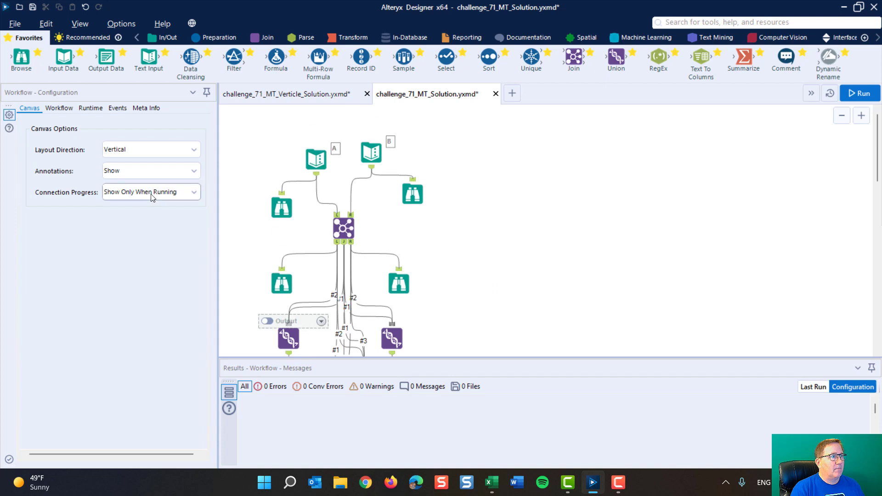
{"action": "left_click", "coordinate": [189, 152]}
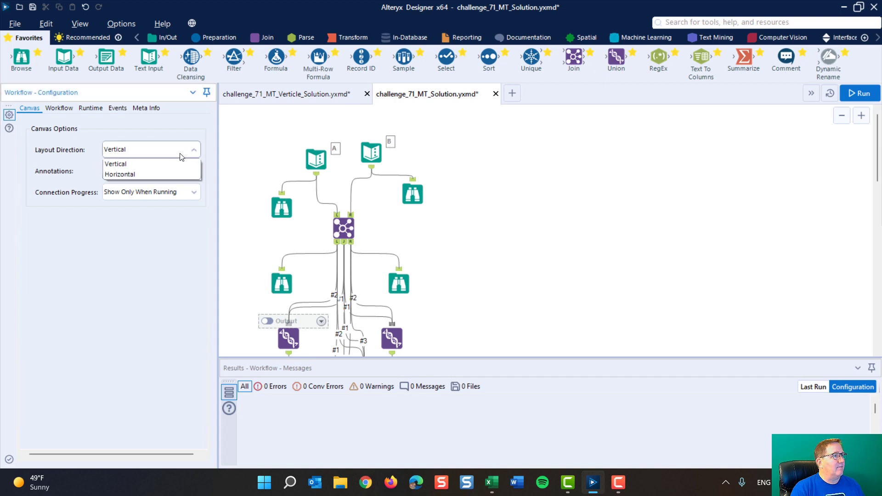
{"action": "left_click", "coordinate": [121, 174]}
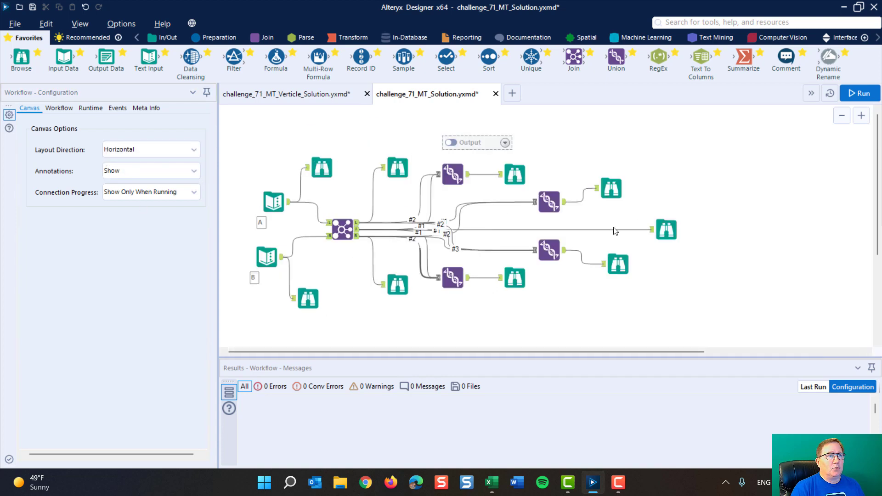
- Return to the challenge_71_MT_Verticle_Solution workflow and examine how inputs A and B feed the Join tool
{"action": "left_click", "coordinate": [296, 97]}
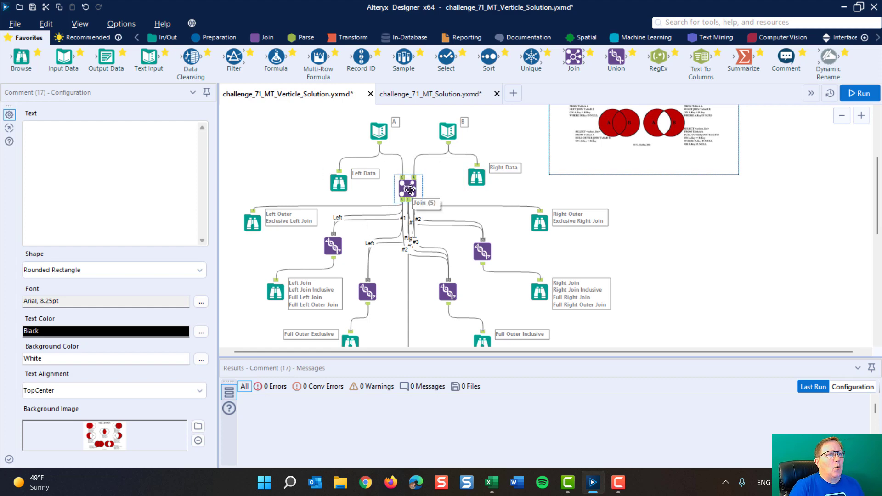
{"action": "scroll", "coordinate": [406, 188], "scroll_direction": "up", "scroll_amount": 1}
{"action": "scroll", "coordinate": [407, 188], "scroll_direction": "up", "scroll_amount": 2}
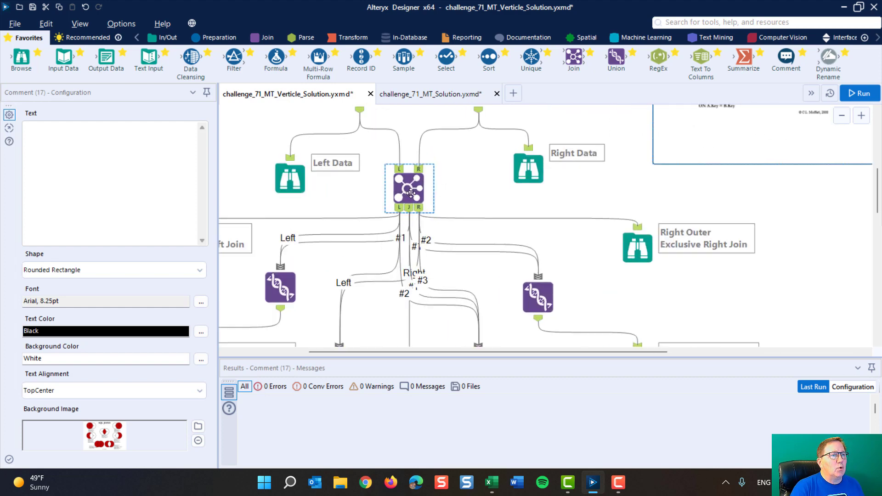
{"action": "left_click_drag", "start_coordinate": [480, 356], "coordinate": [402, 358]}
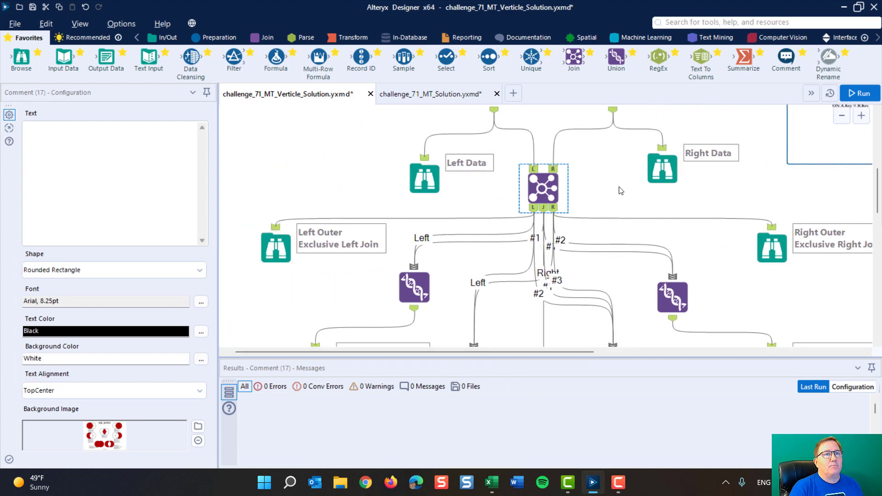
{"action": "scroll", "coordinate": [620, 187], "scroll_direction": "up", "scroll_amount": 3}
{"action": "scroll", "coordinate": [621, 186], "scroll_direction": "down", "scroll_amount": 1}
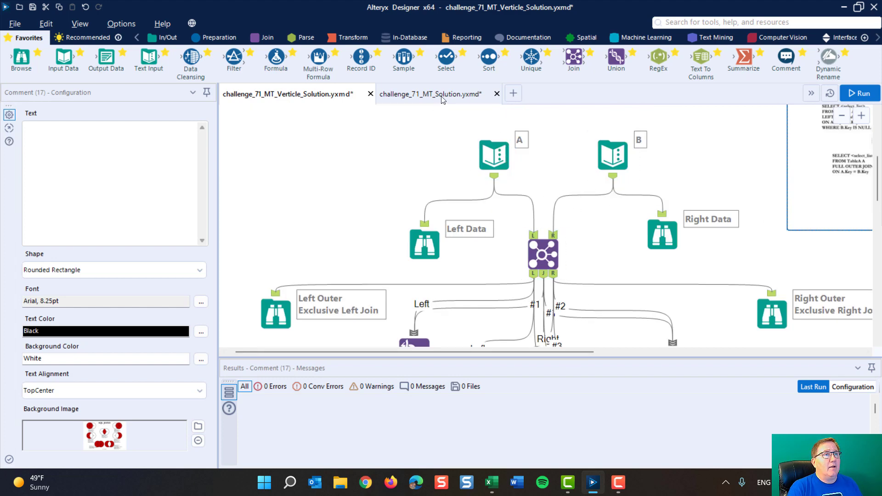
- In the challenge_71_MT_Solution workflow, view the data held in text inputs A and B
{"action": "left_click", "coordinate": [405, 121]}
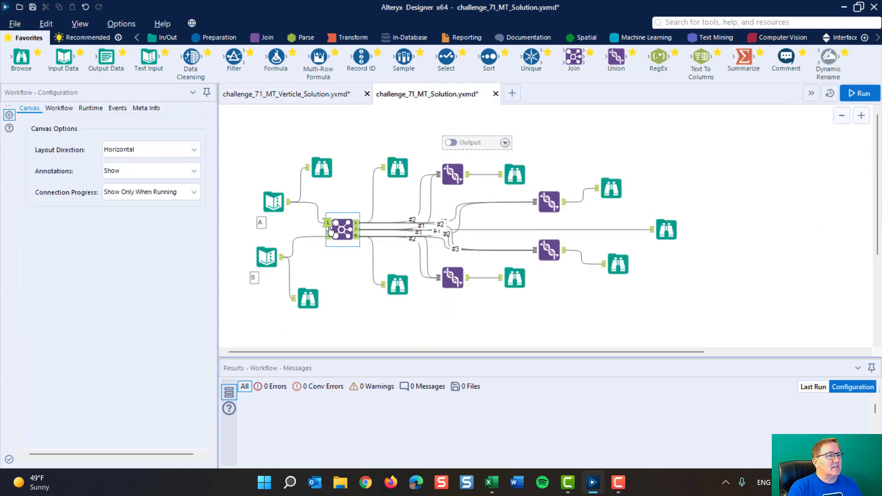
{"action": "left_click", "coordinate": [273, 207]}
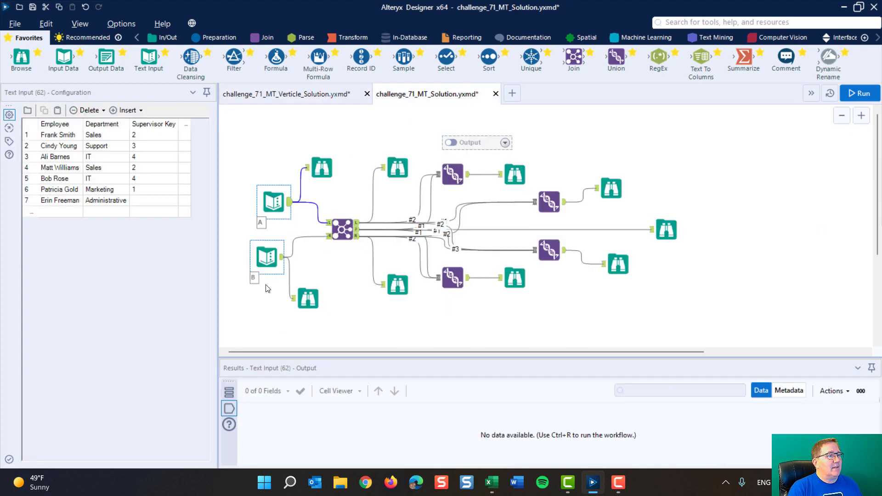
{"action": "left_click", "coordinate": [273, 263]}
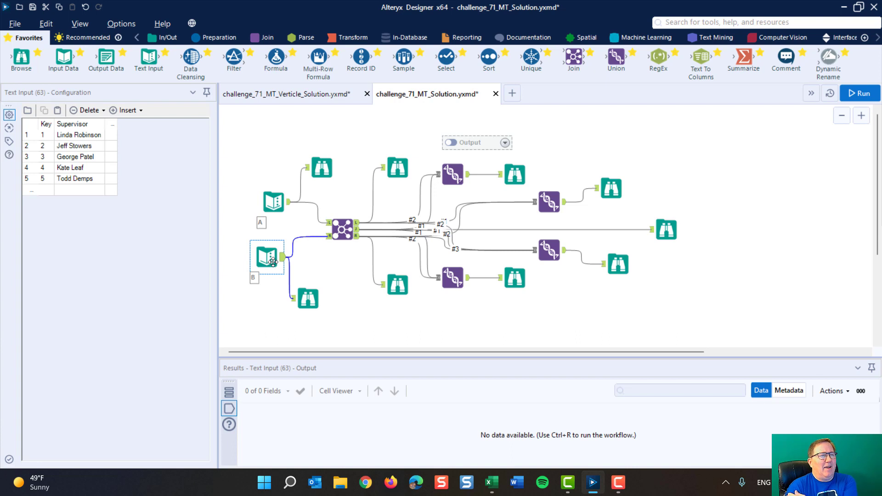
- Go back to the vertical solution workflow and view the data in its text inputs A and B
{"action": "left_click", "coordinate": [290, 95]}
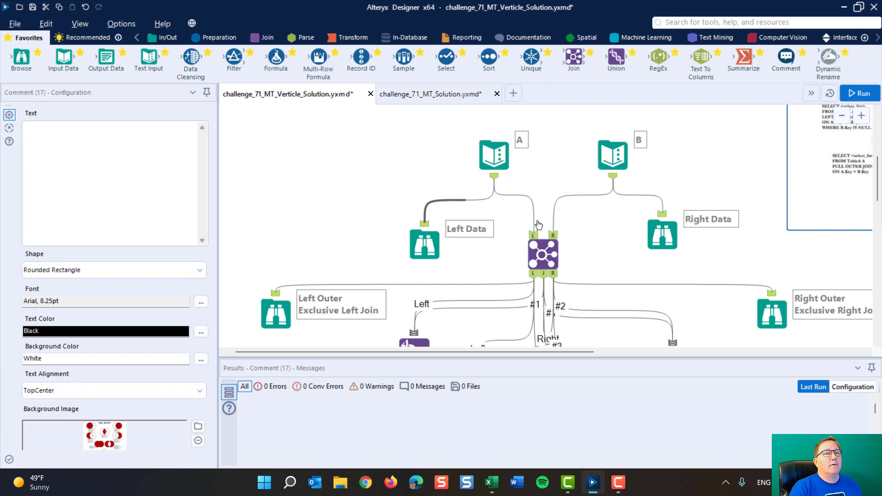
{"action": "left_click", "coordinate": [492, 156]}
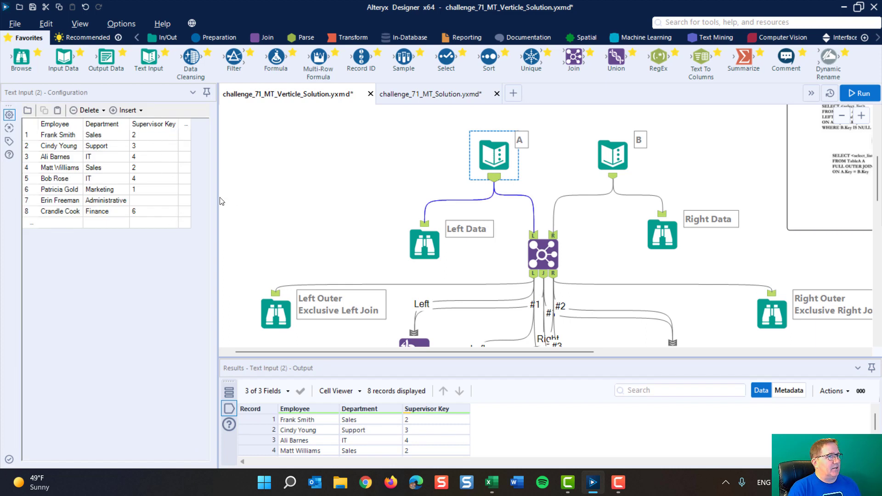
{"action": "left_click", "coordinate": [623, 150]}
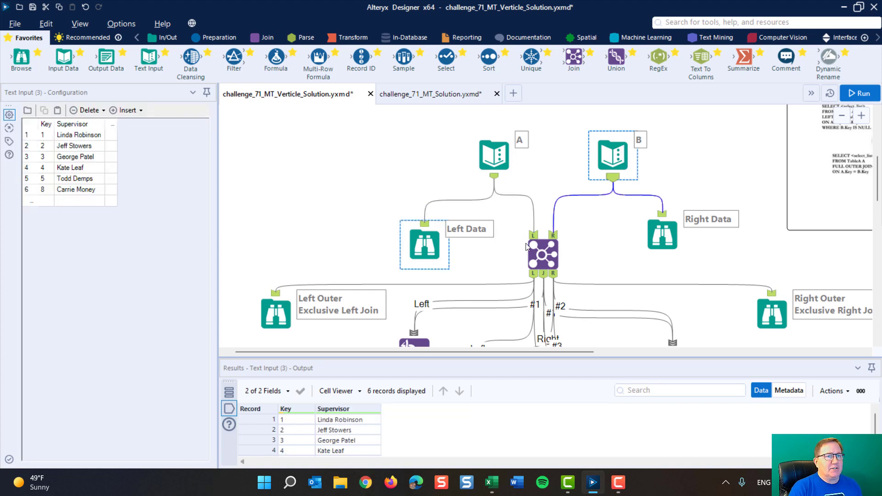
- Run the vertical workflow and review all records in the Left Data browse
{"action": "left_click", "coordinate": [858, 94]}
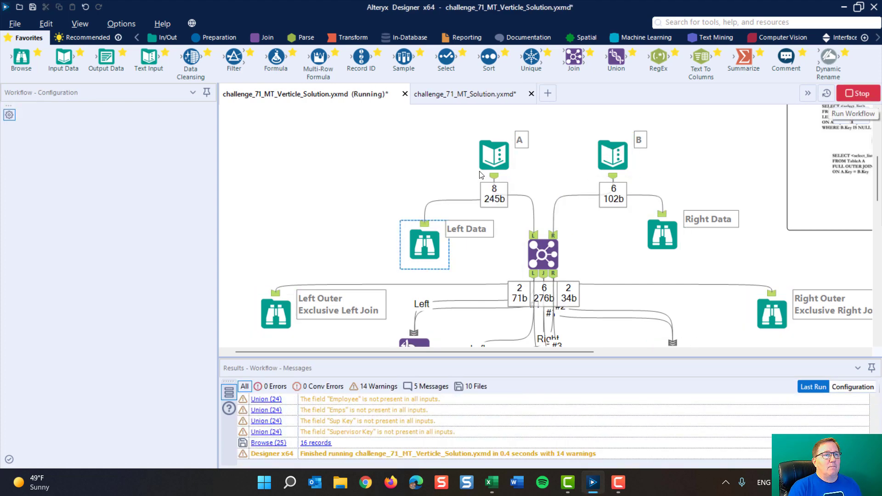
{"action": "left_click", "coordinate": [426, 243]}
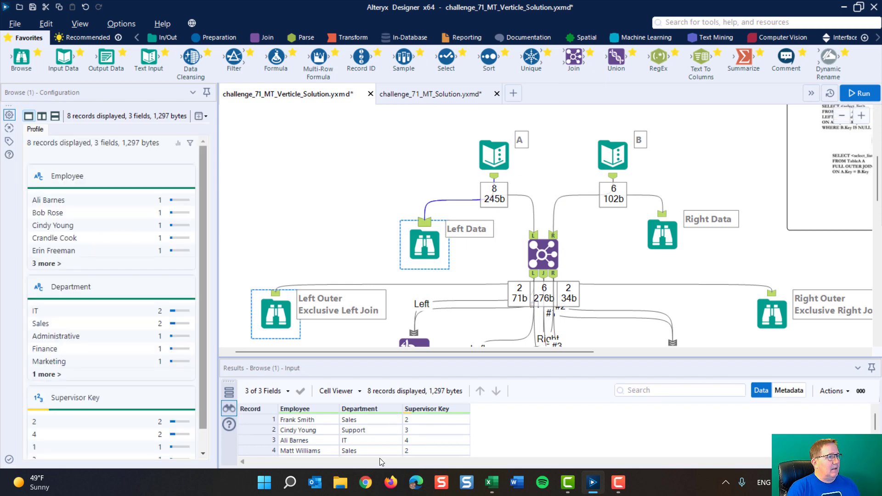
{"action": "scroll", "coordinate": [398, 428], "scroll_direction": "down", "scroll_amount": 2}
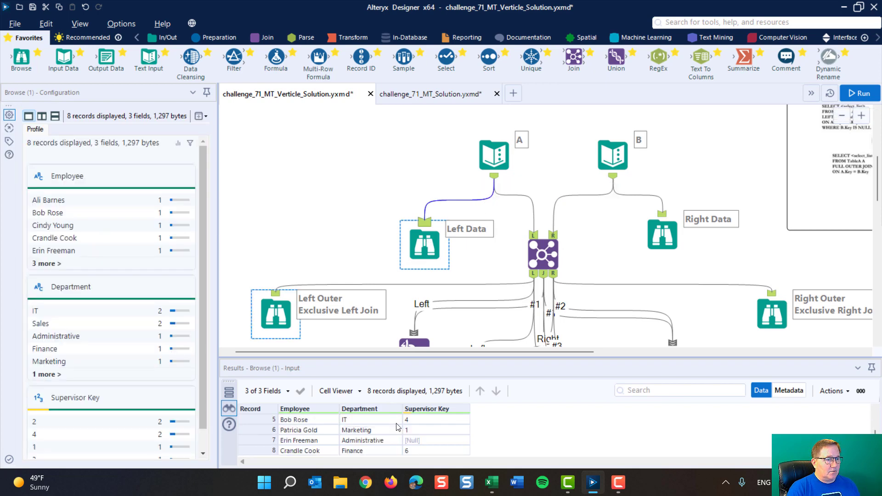
{"action": "scroll", "coordinate": [397, 427], "scroll_direction": "up", "scroll_amount": 2}
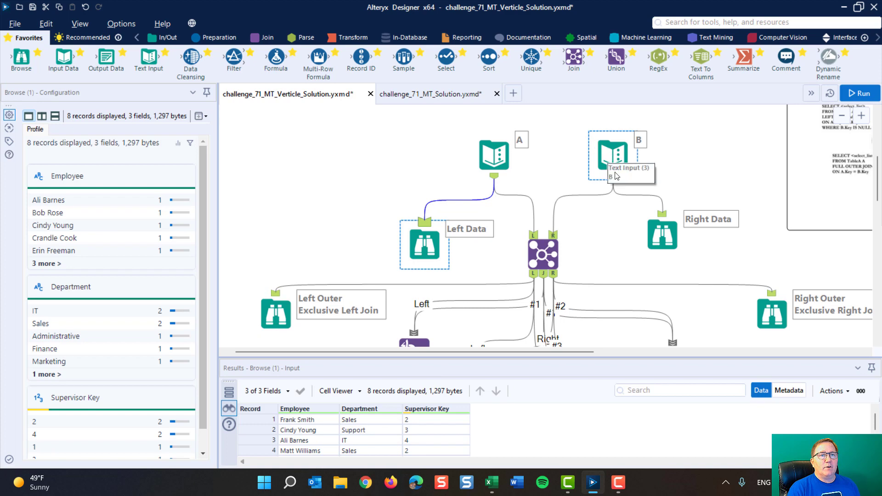
- Review the Right Data browse records, enlarging the results area so the whole list fits
{"action": "left_click", "coordinate": [661, 235]}
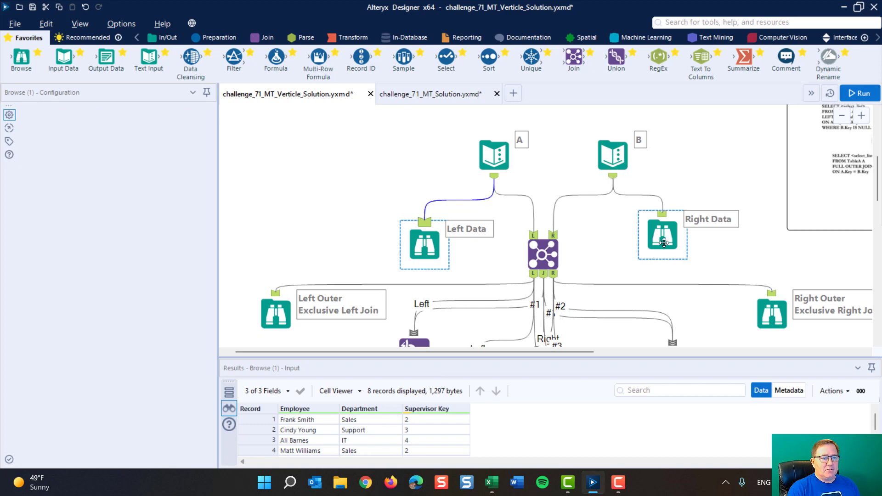
{"action": "scroll", "coordinate": [386, 432], "scroll_direction": "down", "scroll_amount": 1}
{"action": "scroll", "coordinate": [388, 430], "scroll_direction": "up", "scroll_amount": 1}
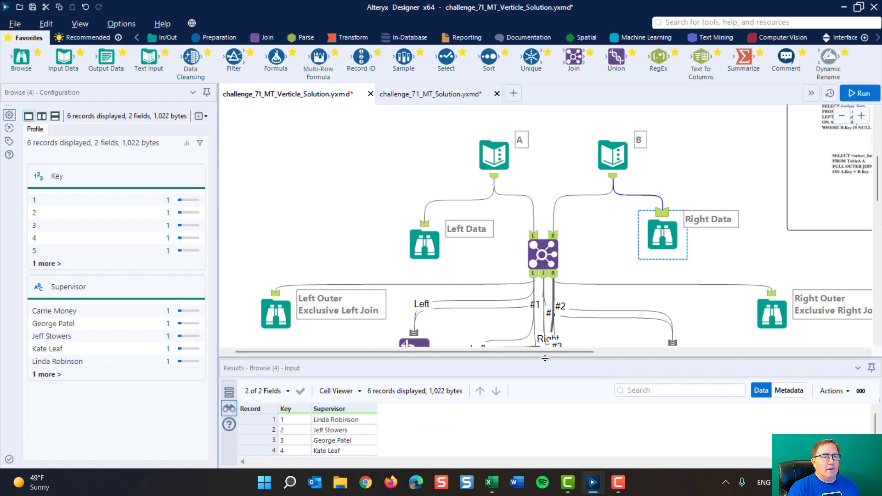
{"action": "left_click_drag", "start_coordinate": [545, 358], "coordinate": [547, 318]}
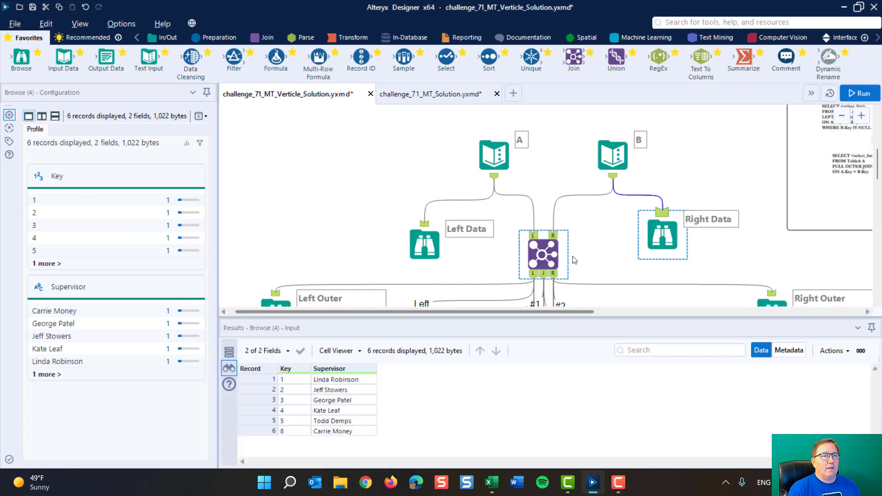
- Check the Join tool's field matching of Supervisor Key to Key against the data in inputs A and B
{"action": "left_click", "coordinate": [543, 254]}
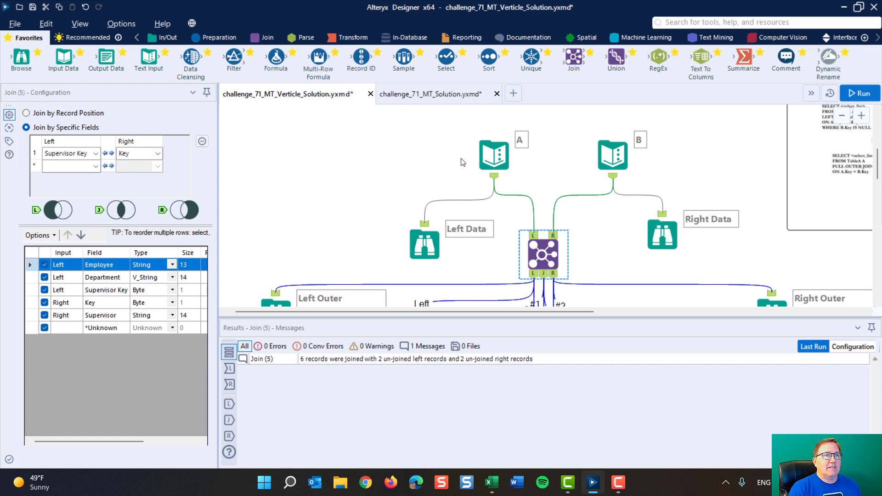
{"action": "left_click", "coordinate": [488, 155]}
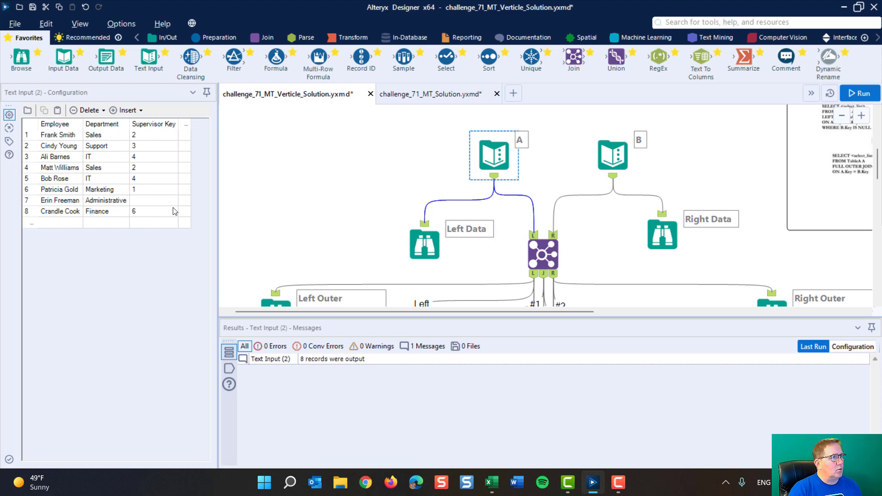
{"action": "left_click", "coordinate": [613, 155]}
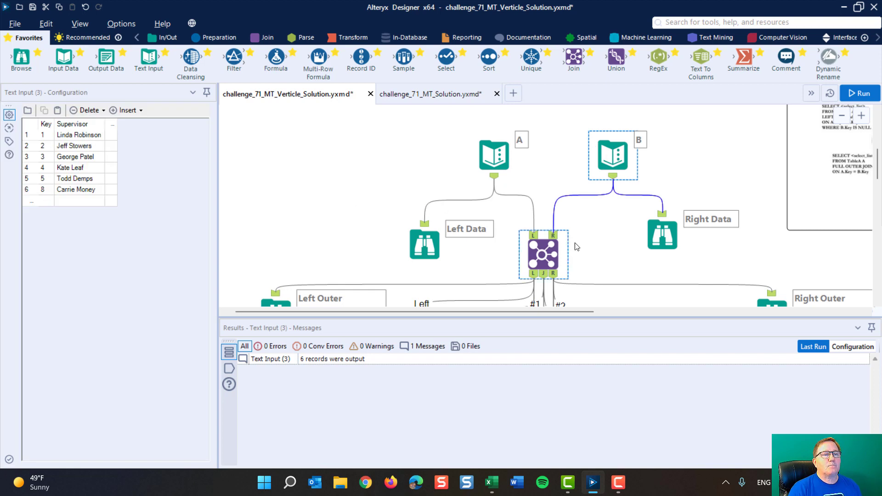
{"action": "left_click", "coordinate": [546, 251]}
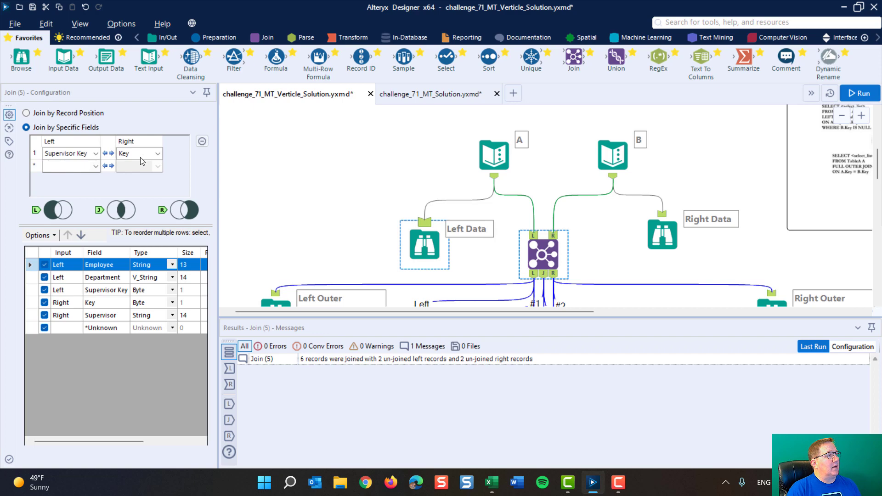
- Examine the Join tool's outgoing connections to the exclusive join browses and the union tools below
{"action": "scroll", "coordinate": [345, 206], "scroll_direction": "down", "scroll_amount": 3}
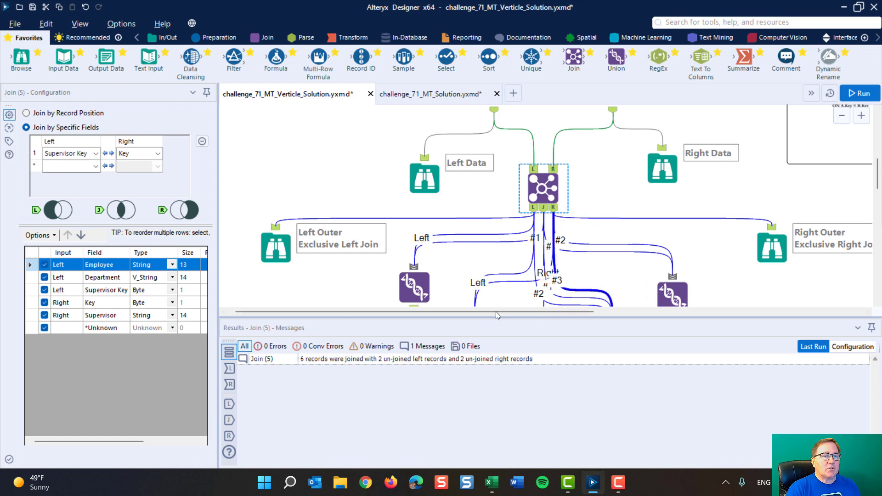
{"action": "scroll", "coordinate": [626, 212], "scroll_direction": "down", "scroll_amount": 1}
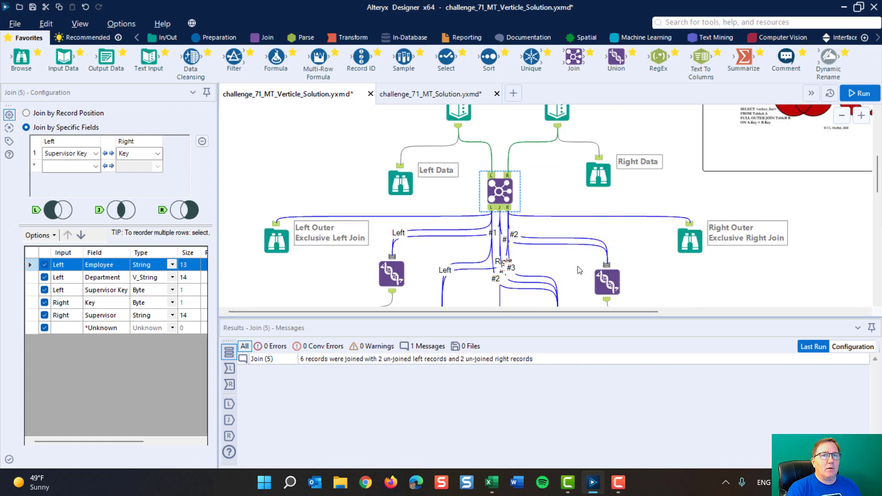
{"action": "scroll", "coordinate": [579, 270], "scroll_direction": "down", "scroll_amount": 5}
{"action": "scroll", "coordinate": [614, 251], "scroll_direction": "up", "scroll_amount": 4}
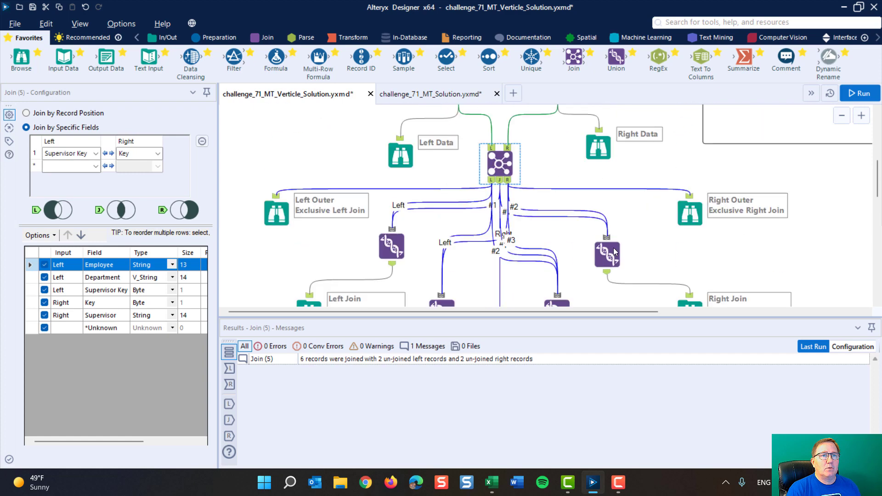
- Examine the inner join diagram in the SQL Joins comment beside the workflow
{"action": "scroll", "coordinate": [614, 251], "scroll_direction": "up", "scroll_amount": 5}
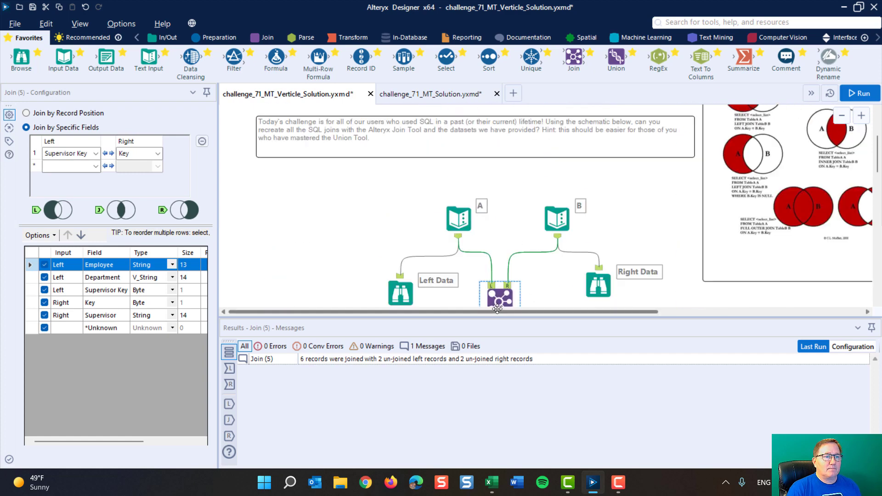
{"action": "scroll", "coordinate": [584, 148], "scroll_direction": "right", "scroll_amount": 5}
{"action": "scroll", "coordinate": [583, 147], "scroll_direction": "up", "scroll_amount": 2}
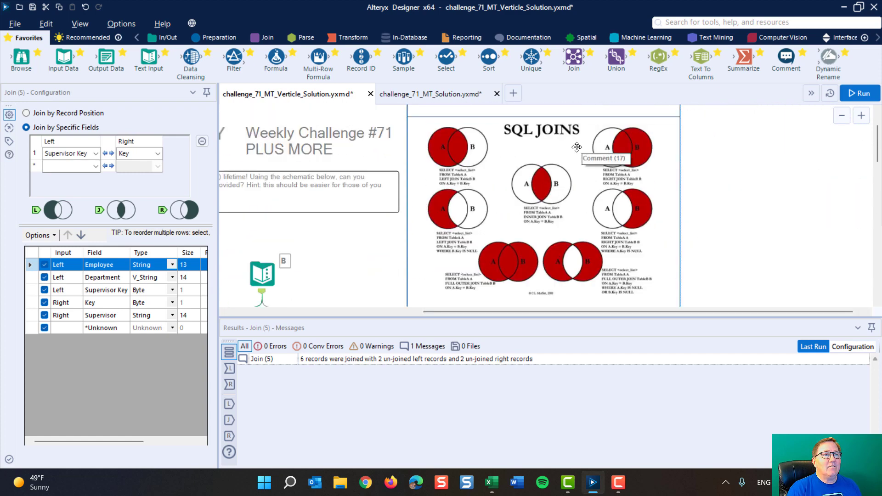
{"action": "left_click", "coordinate": [547, 181]}
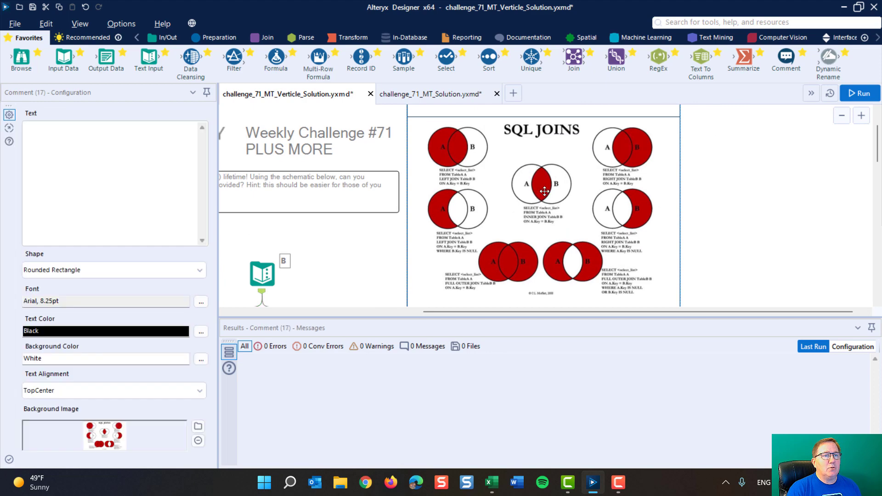
- Trace the Join tool's J output connection down to the Inner Join browse and review its records
{"action": "left_click_drag", "start_coordinate": [523, 313], "coordinate": [411, 313]}
{"action": "scroll", "coordinate": [491, 234], "scroll_direction": "down", "scroll_amount": 3}
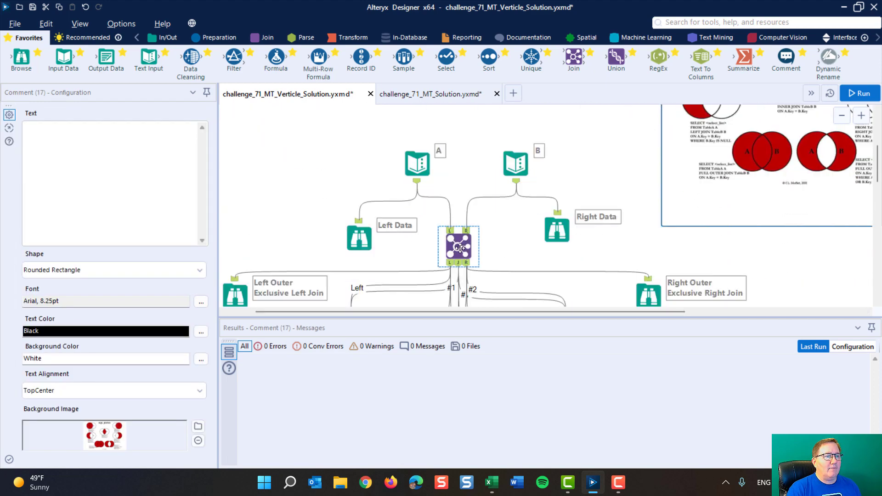
{"action": "scroll", "coordinate": [487, 236], "scroll_direction": "down", "scroll_amount": 3}
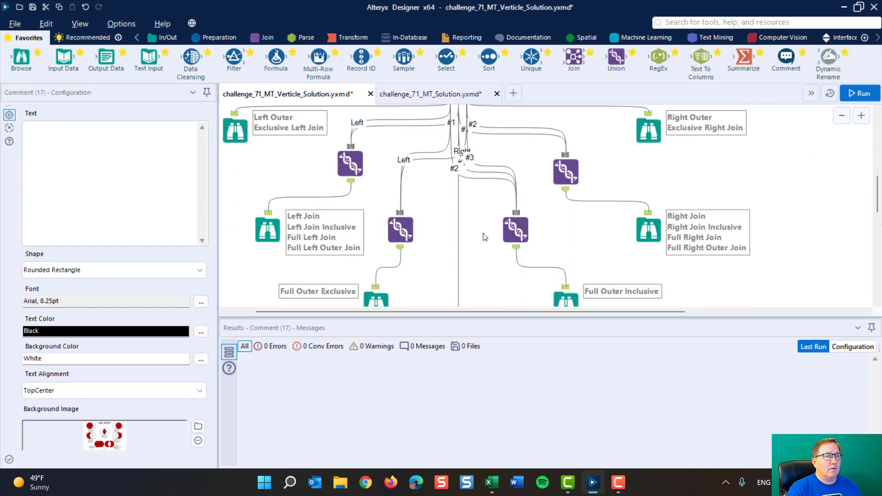
{"action": "left_click", "coordinate": [459, 255]}
{"action": "scroll", "coordinate": [552, 204], "scroll_direction": "up", "scroll_amount": 2}
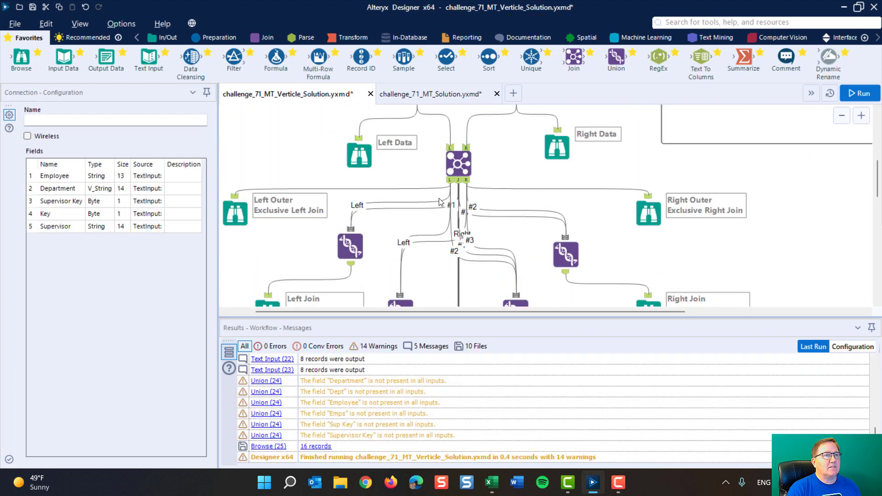
{"action": "scroll", "coordinate": [543, 244], "scroll_direction": "down", "scroll_amount": 2}
{"action": "scroll", "coordinate": [542, 243], "scroll_direction": "down", "scroll_amount": 1}
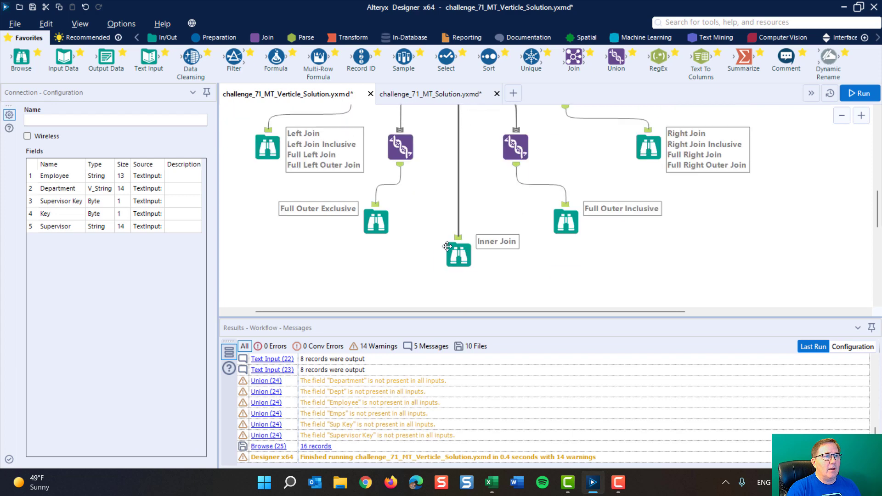
{"action": "left_click", "coordinate": [447, 248]}
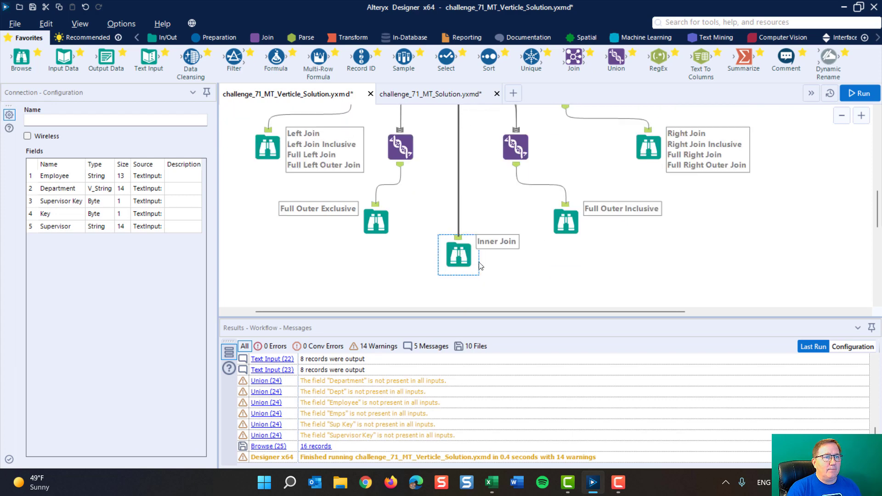
{"action": "left_click", "coordinate": [464, 258]}
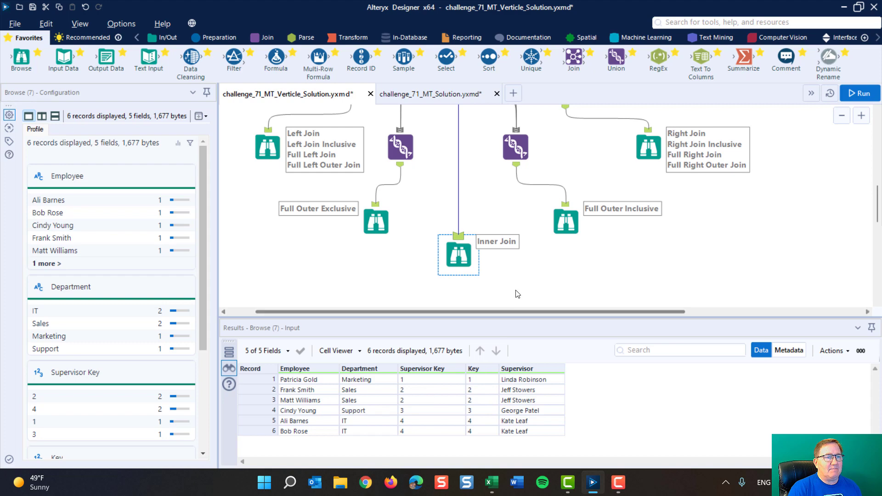
- Exclude the left Supervisor Key field from the Join tool's output and revisit the Inner Join browse
{"action": "scroll", "coordinate": [512, 288], "scroll_direction": "up", "scroll_amount": 3}
{"action": "scroll", "coordinate": [509, 286], "scroll_direction": "up", "scroll_amount": 2}
{"action": "left_click", "coordinate": [455, 192]}
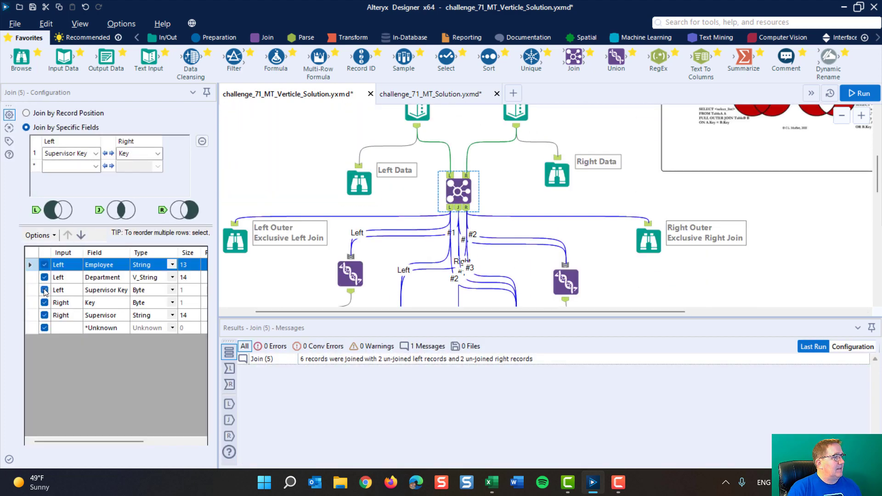
{"action": "left_click", "coordinate": [44, 290]}
{"action": "left_click", "coordinate": [45, 302]}
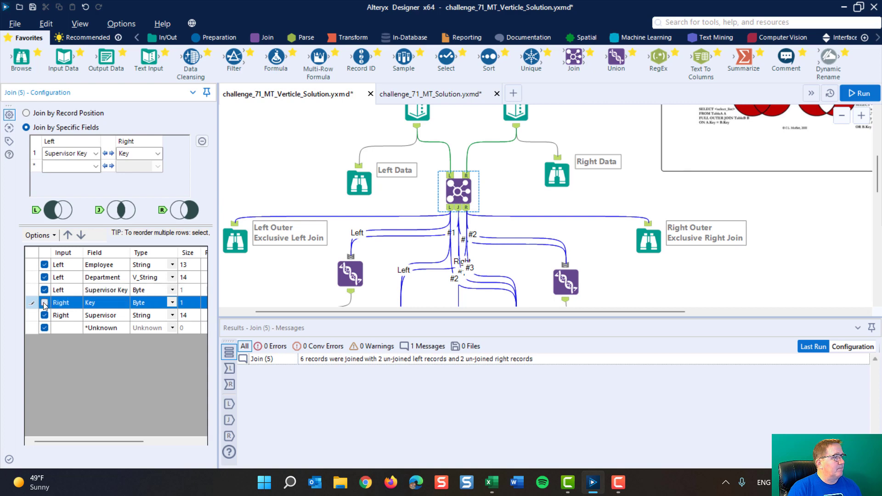
{"action": "left_click", "coordinate": [45, 290]}
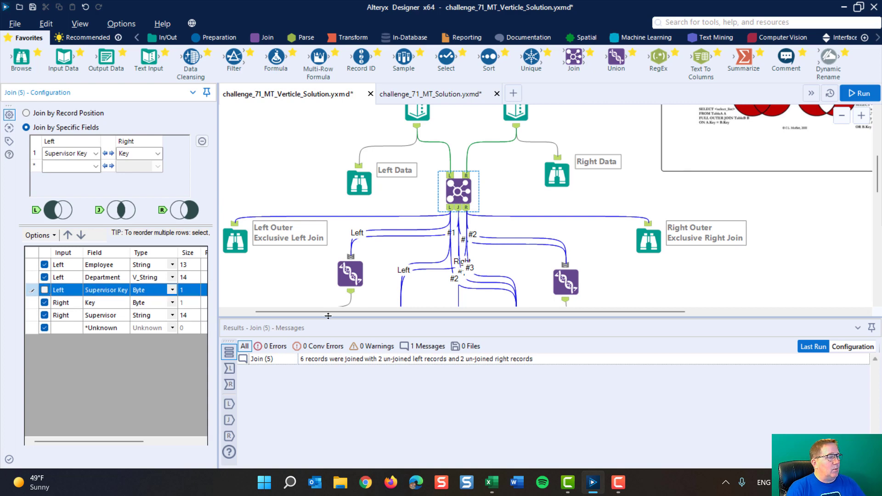
{"action": "scroll", "coordinate": [525, 258], "scroll_direction": "down", "scroll_amount": 6}
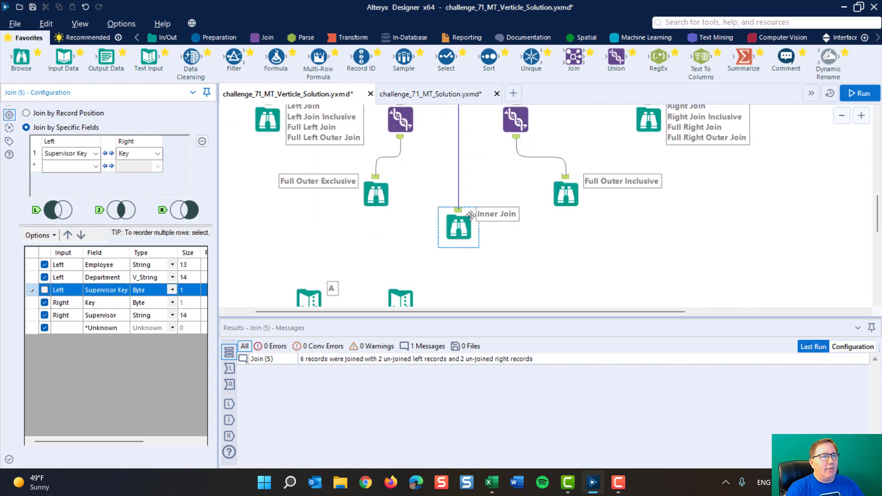
{"action": "left_click", "coordinate": [454, 227]}
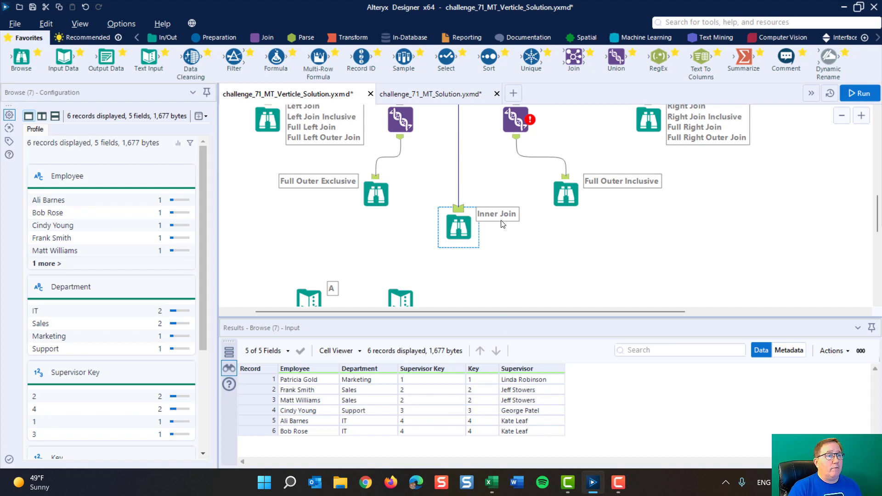
- Exclude the right Key field from the Join output too, and restore both Key and Supervisor Key
{"action": "scroll", "coordinate": [480, 219], "scroll_direction": "up", "scroll_amount": 3}
{"action": "left_click", "coordinate": [459, 114]}
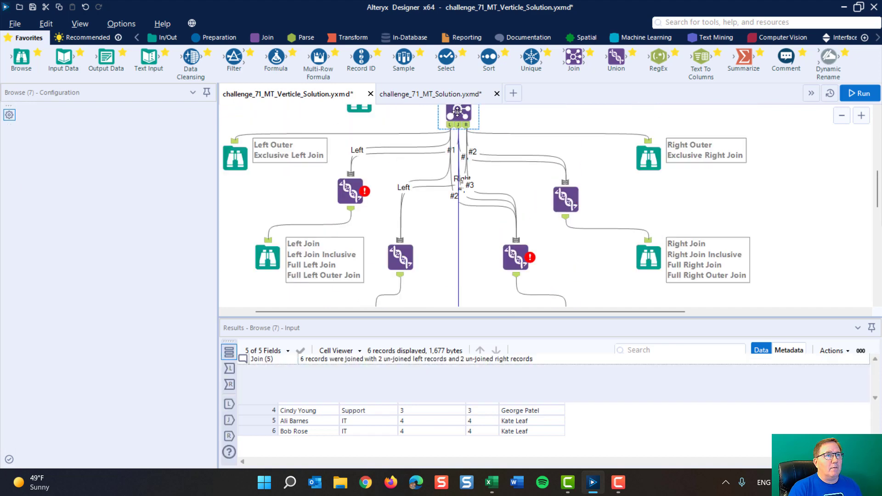
{"action": "left_click", "coordinate": [44, 302]}
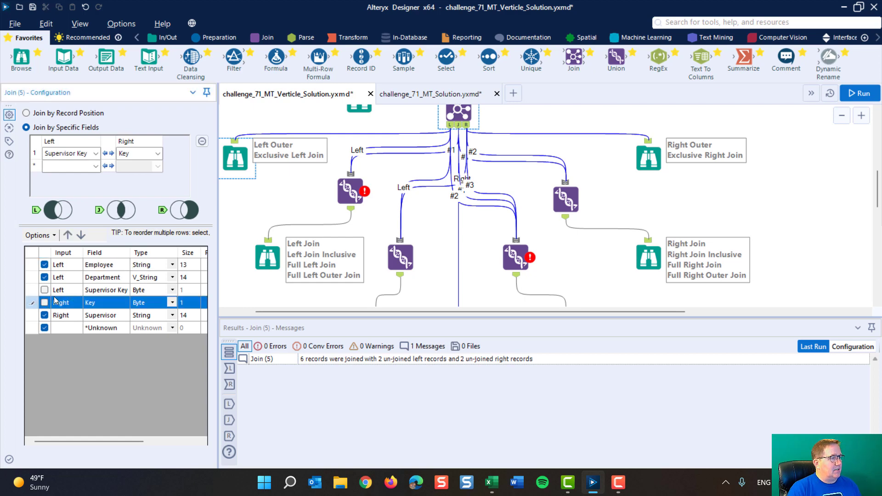
{"action": "left_click", "coordinate": [44, 302]}
{"action": "left_click", "coordinate": [44, 290]}
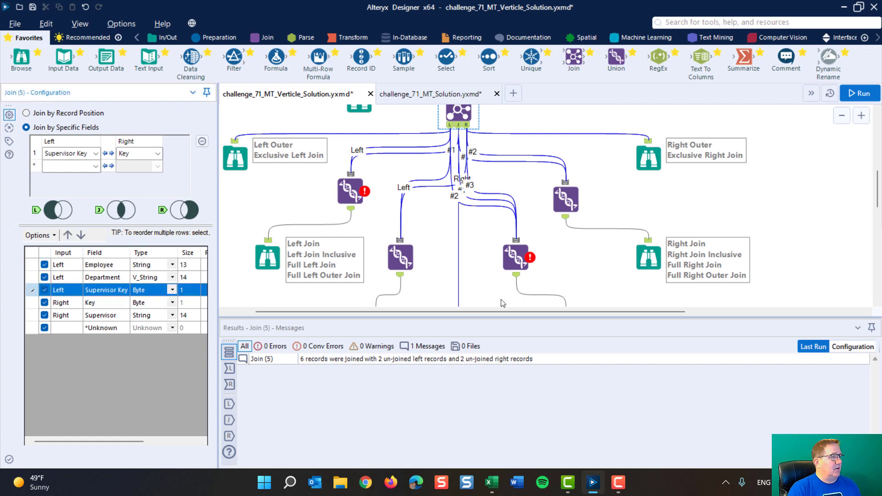
- Review the Left Outer Exclusive Left Join browse records, inspecting the second record's Supervisor Key
{"action": "scroll", "coordinate": [527, 249], "scroll_direction": "up", "scroll_amount": 3}
{"action": "scroll", "coordinate": [527, 249], "scroll_direction": "down", "scroll_amount": 1}
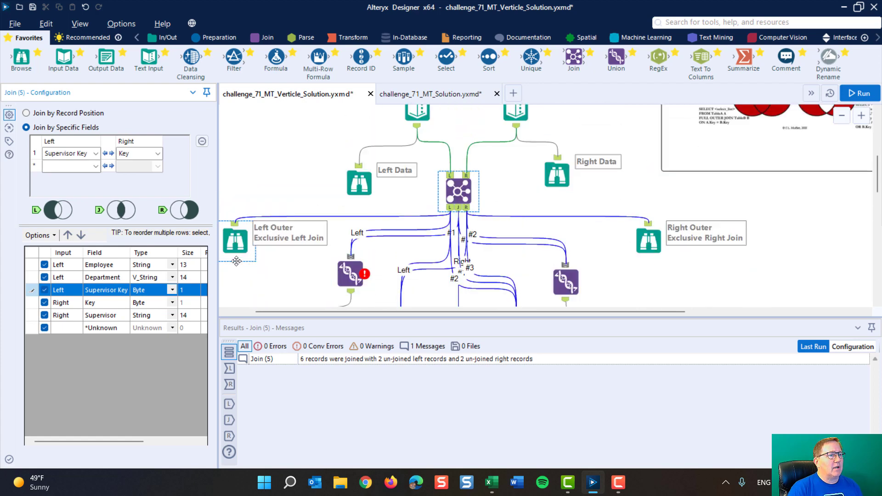
{"action": "left_click", "coordinate": [237, 243]}
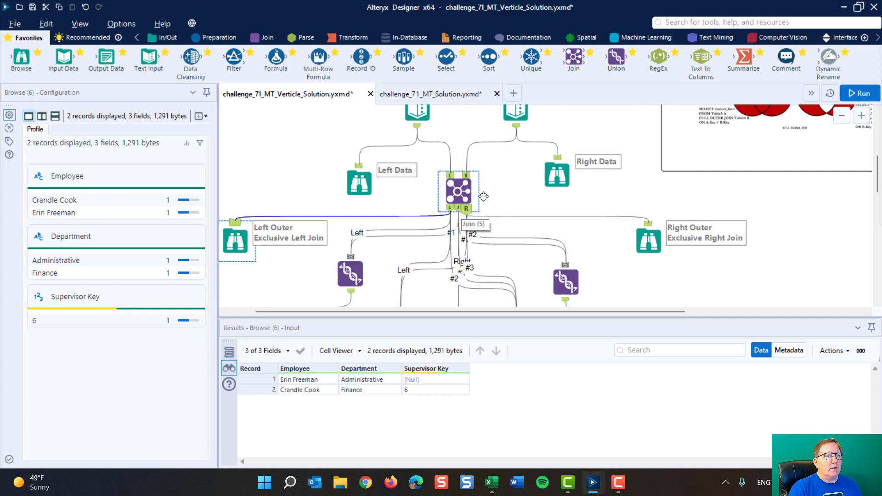
{"action": "scroll", "coordinate": [580, 127], "scroll_direction": "up", "scroll_amount": 1}
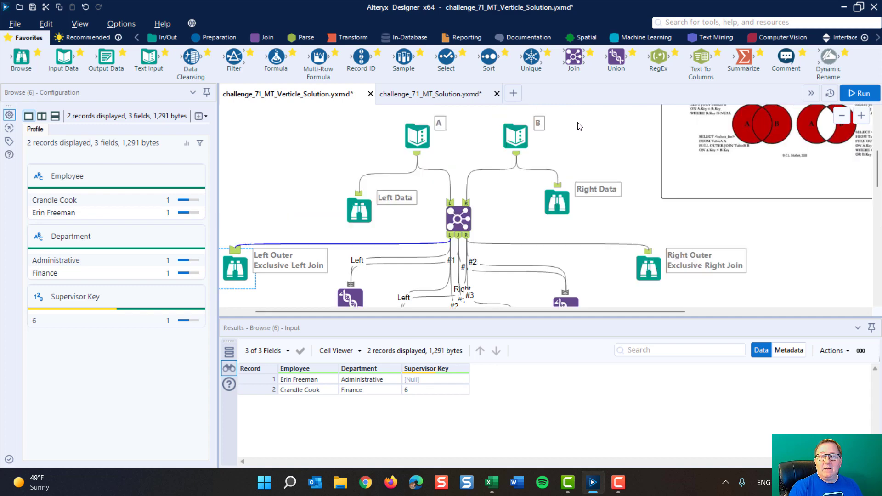
{"action": "left_click", "coordinate": [424, 391]}
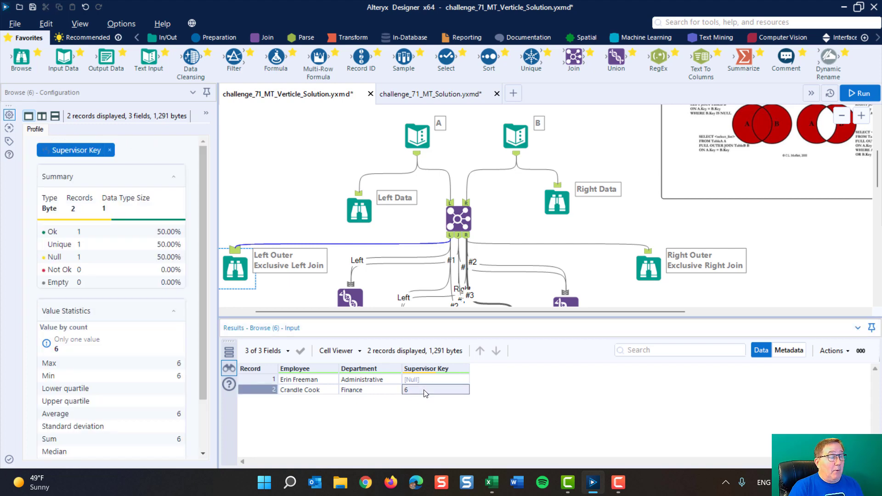
- Check the keys listed in input B and review the Right Outer Exclusive Right Join browse records
{"action": "left_click", "coordinate": [511, 137]}
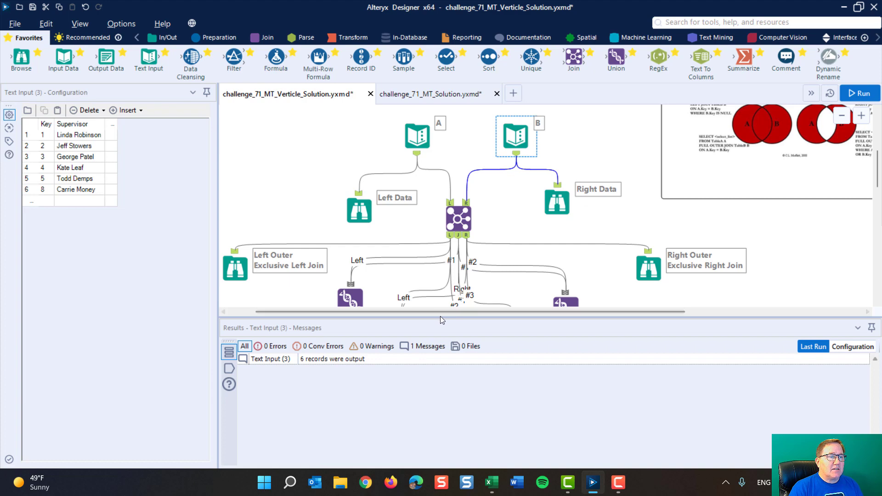
{"action": "left_click_drag", "start_coordinate": [440, 316], "coordinate": [433, 343]}
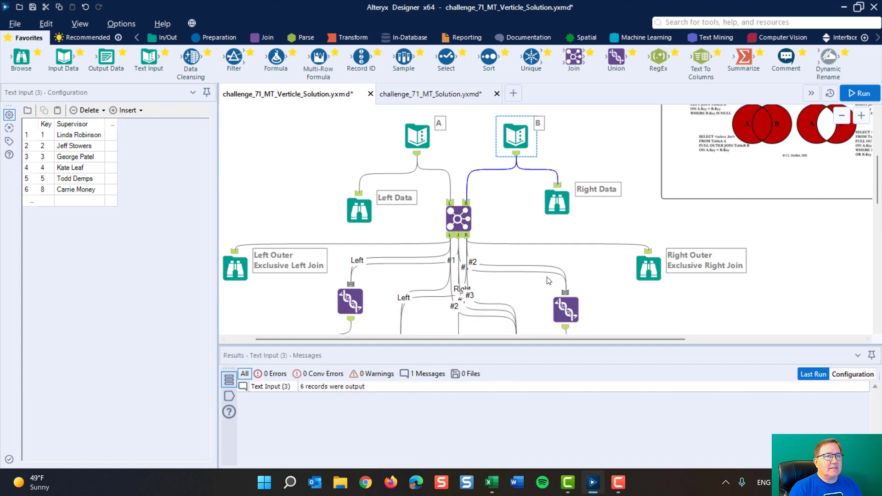
{"action": "left_click", "coordinate": [643, 263]}
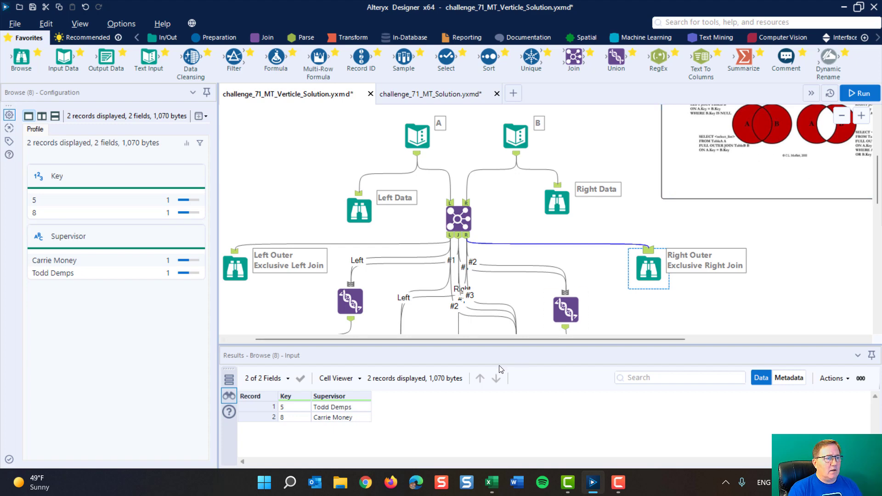
- Switch to the Excel workbook VLookup Challenge 71 video.xlsx and review the Key and Supervisor list on the Sups sheet
{"action": "mouse_move", "coordinate": [484, 482]}
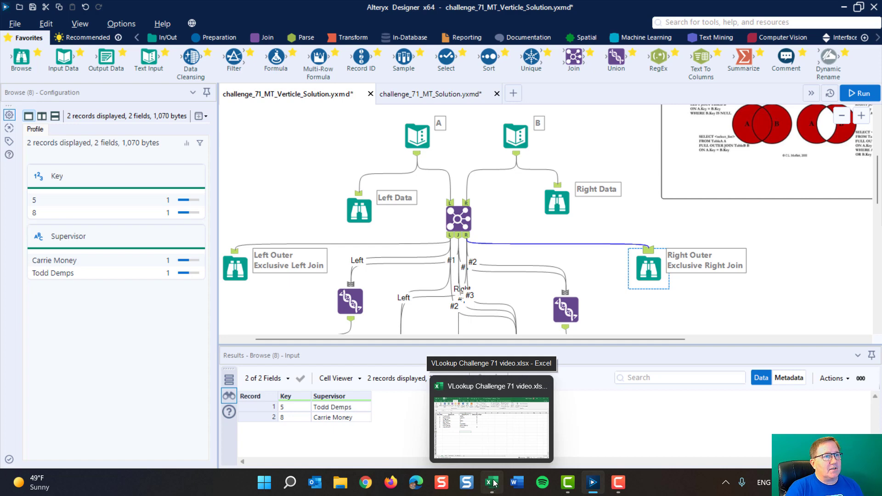
{"action": "left_click", "coordinate": [492, 482]}
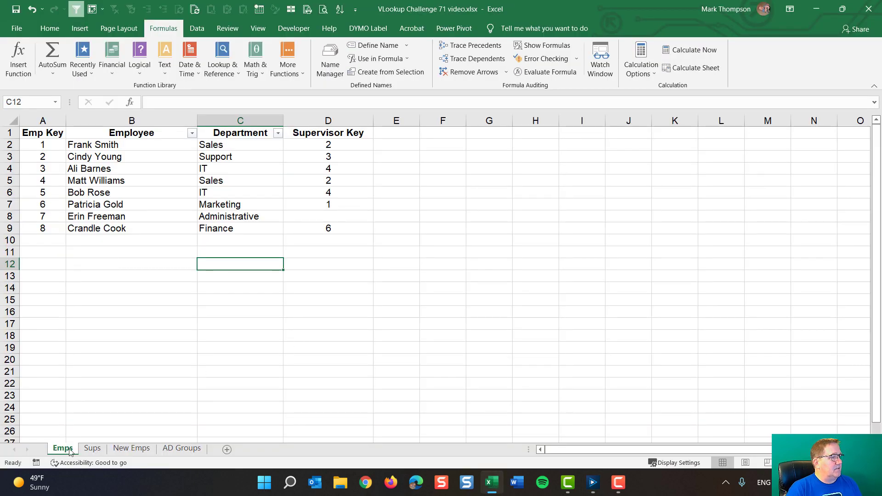
{"action": "left_click", "coordinate": [92, 450]}
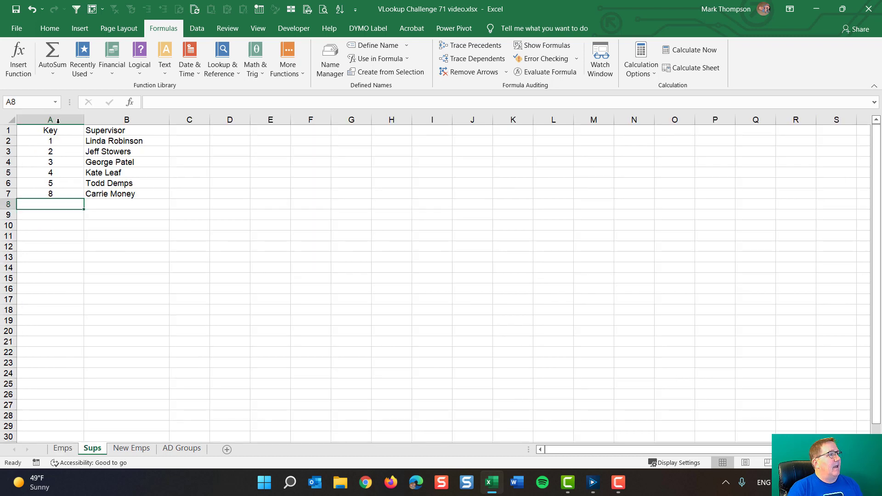
{"action": "left_click_drag", "start_coordinate": [64, 130], "coordinate": [108, 195]}
- Add the column header Sup in cell E1 of the Emps sheet
{"action": "left_click", "coordinate": [62, 448]}
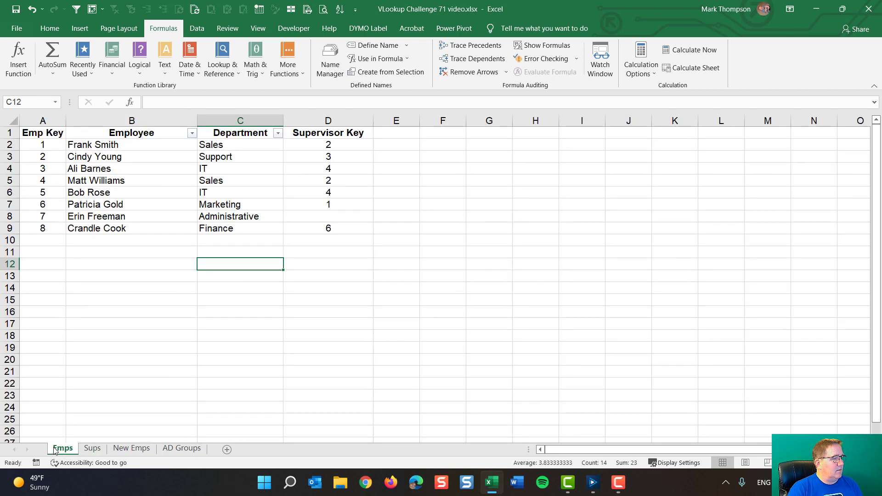
{"action": "left_click", "coordinate": [406, 134]}
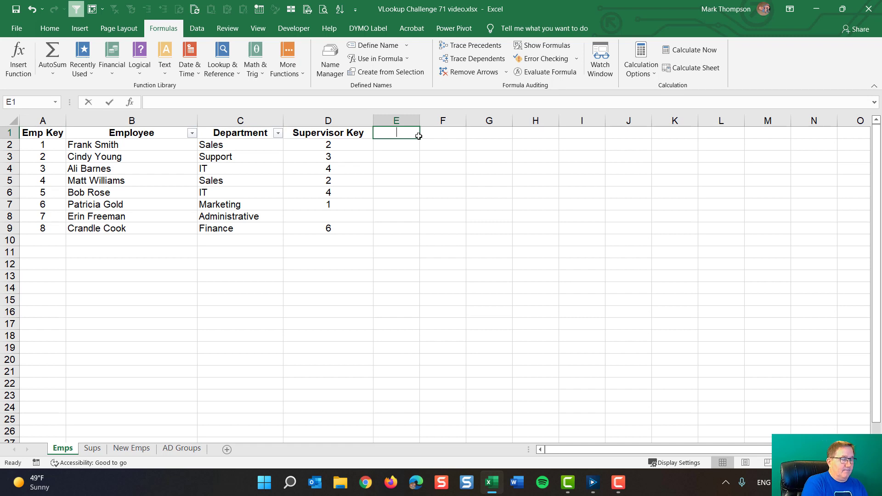
{"action": "type", "text": "Sup"}
{"action": "key", "text": "Return"}
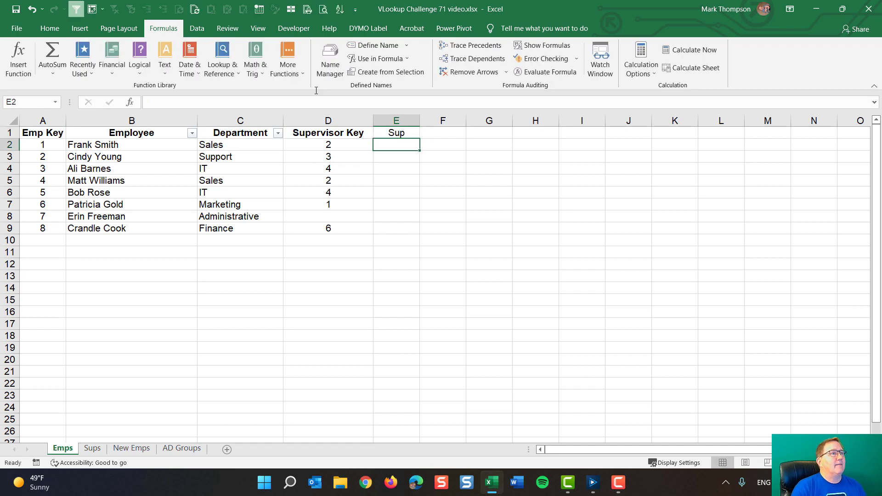
- Insert a VLOOKUP in cell E2 with lookup value D2, table array Sups, column index 2 and range lookup FALSE
{"action": "left_click", "coordinate": [130, 102]}
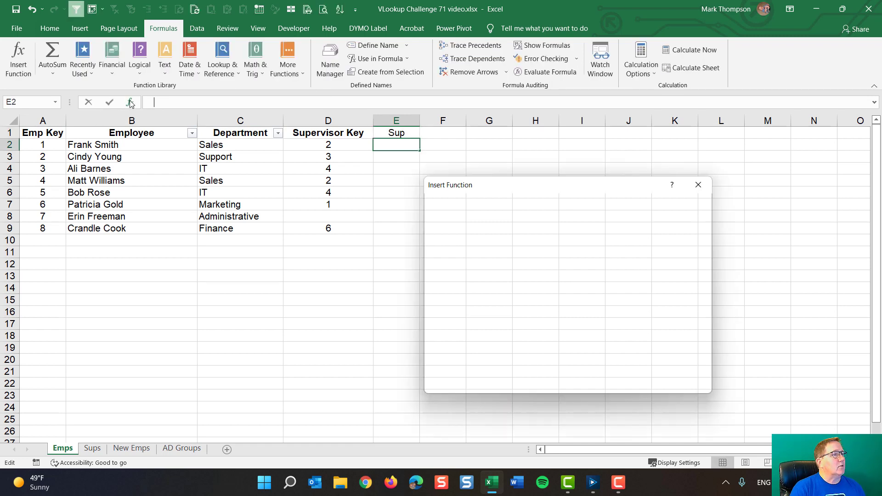
{"action": "left_click", "coordinate": [623, 382]}
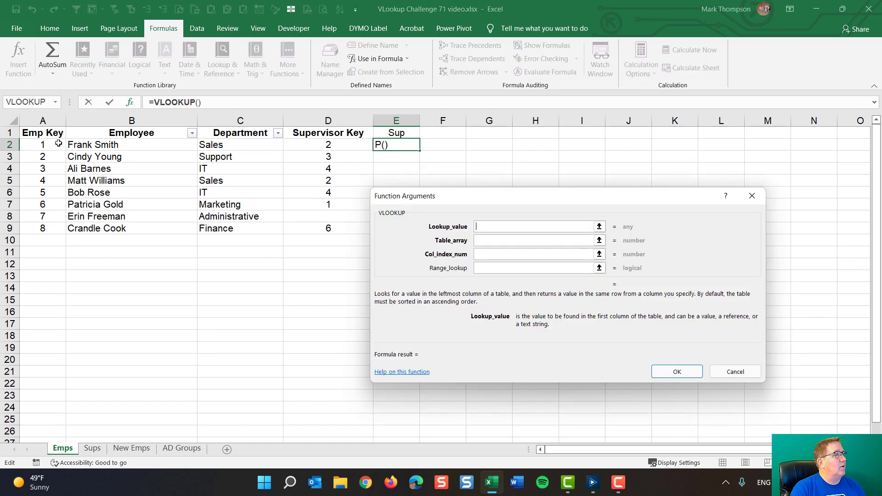
{"action": "left_click", "coordinate": [339, 145]}
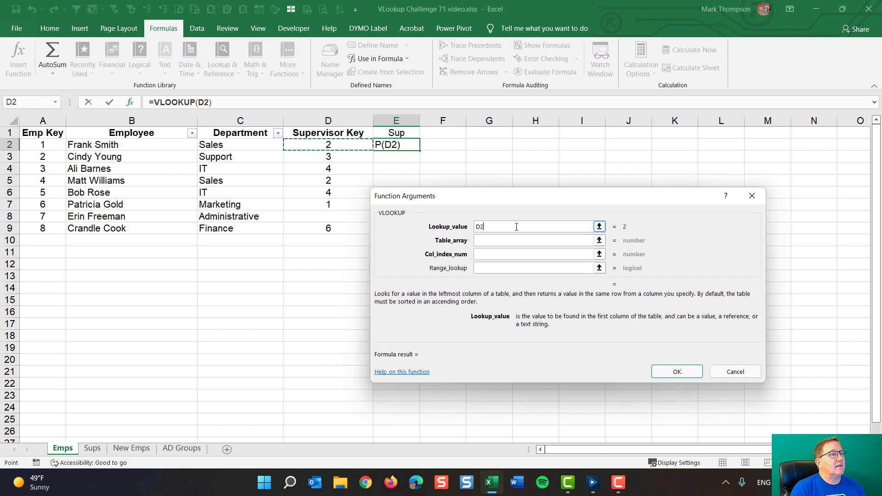
{"action": "left_click", "coordinate": [497, 242]}
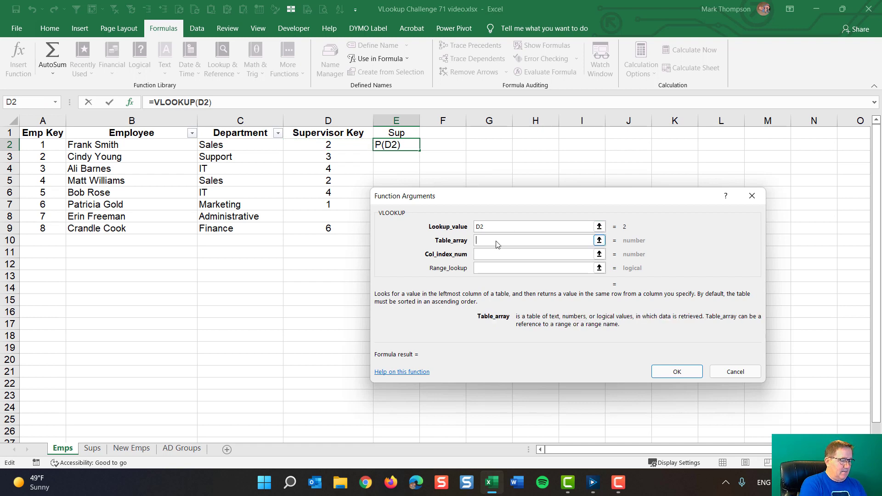
{"action": "type", "text": "Sups"}
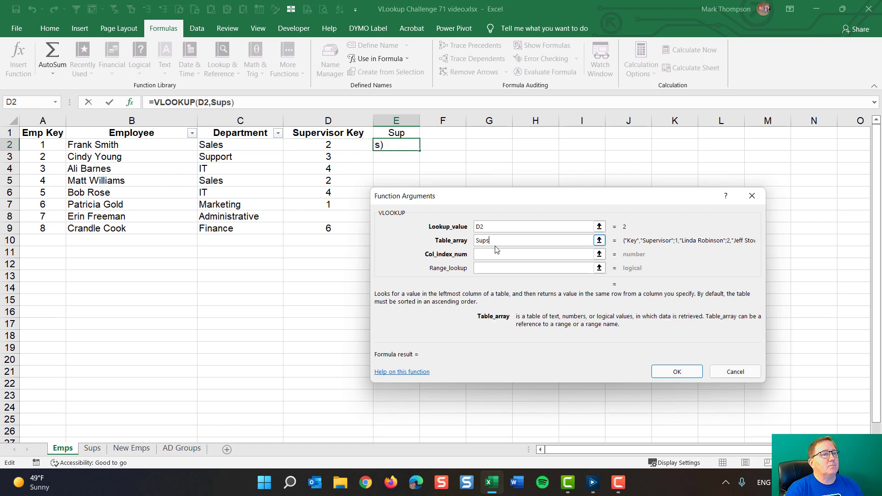
{"action": "left_click", "coordinate": [492, 255]}
{"action": "left_click", "coordinate": [491, 255]}
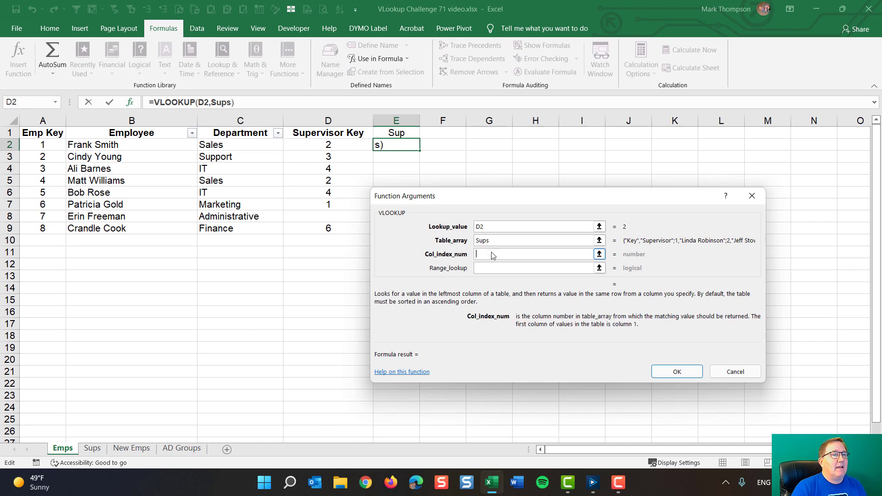
{"action": "type", "text": "2"}
{"action": "left_click", "coordinate": [496, 269]}
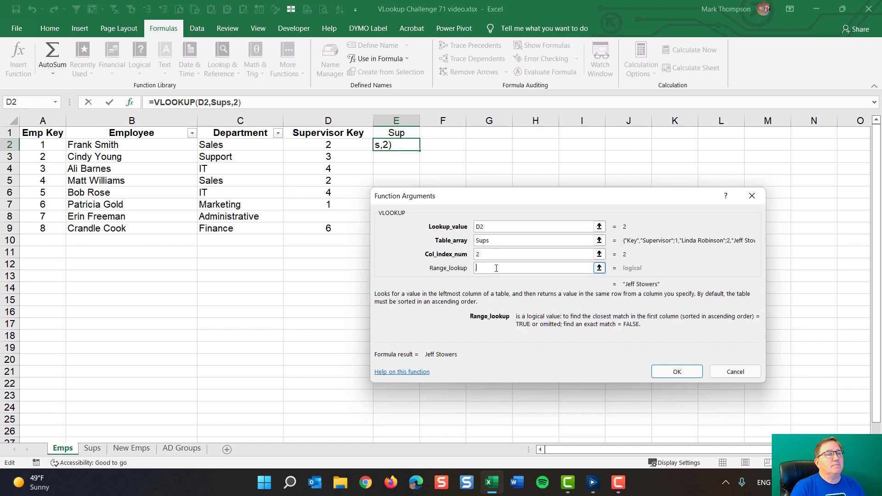
{"action": "type", "text": "false"}
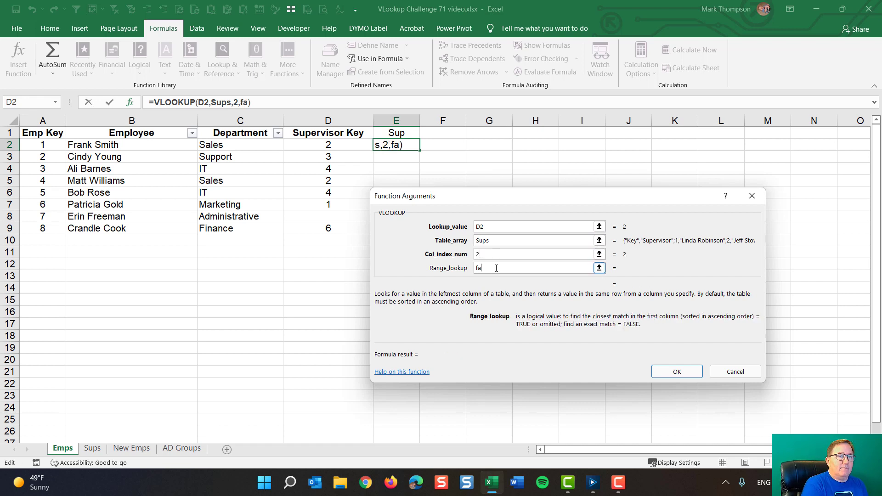
{"action": "key", "text": "Return"}
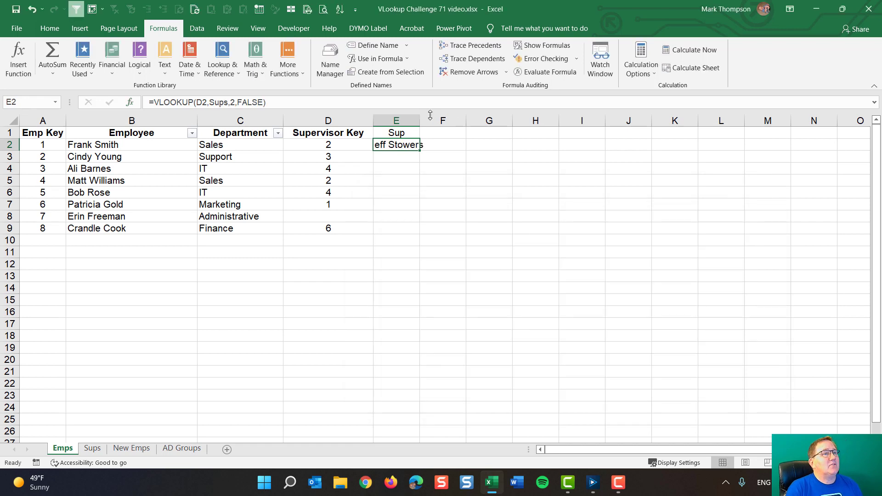
- Widen column E to fit the supervisor names and fill the E2 formula down to E9
{"action": "left_click_drag", "start_coordinate": [430, 115], "coordinate": [445, 120]}
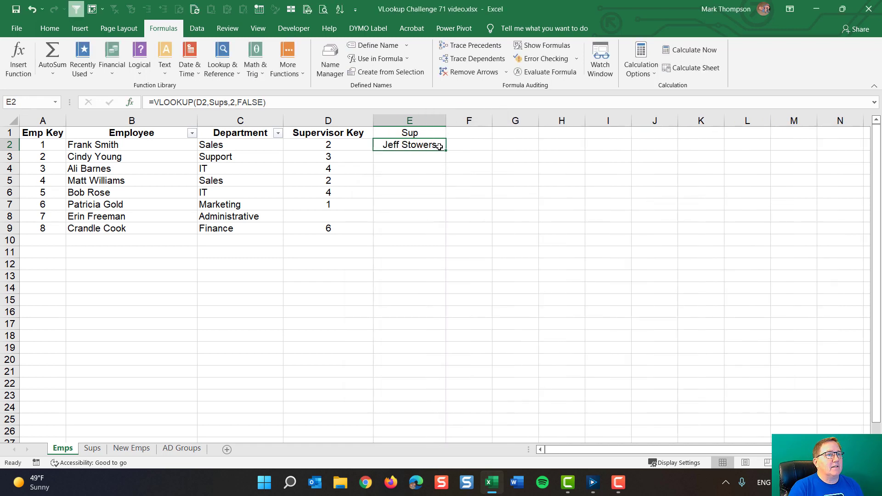
{"action": "left_click_drag", "start_coordinate": [445, 152], "coordinate": [440, 234]}
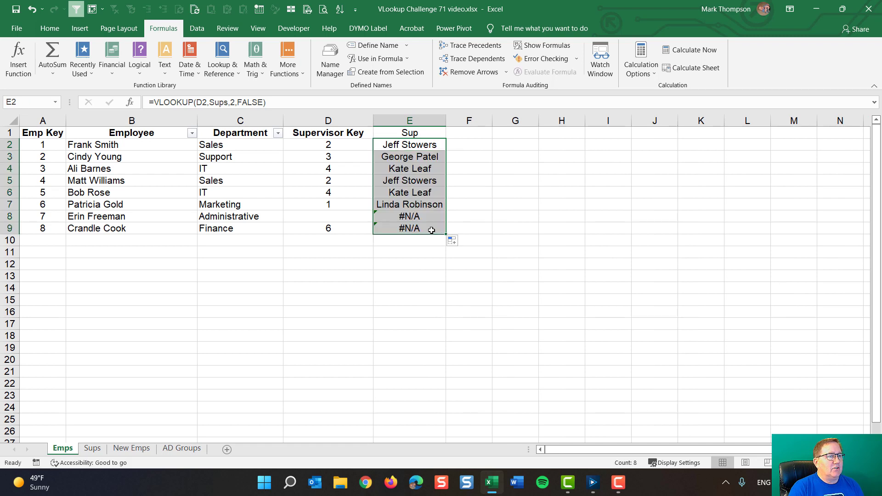
- Inspect the Sups reference in the E2 formula and check which cells of the supervisor list that named range covers
{"action": "left_click", "coordinate": [397, 143]}
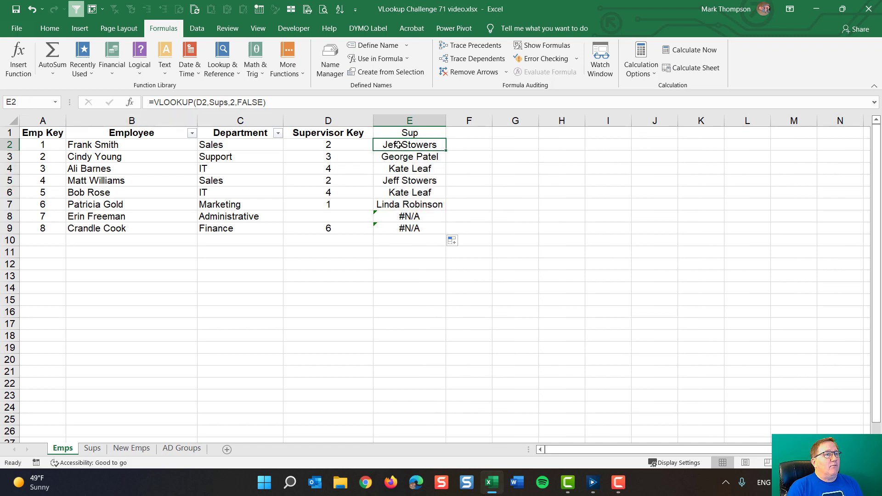
{"action": "left_click", "coordinate": [235, 101]}
{"action": "left_click_drag", "start_coordinate": [228, 102], "coordinate": [209, 102]}
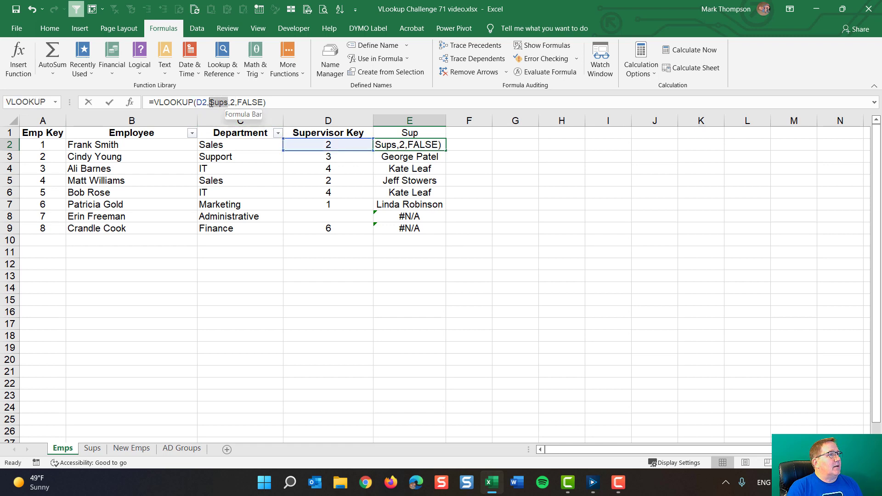
{"action": "left_click", "coordinate": [56, 103]}
{"action": "key", "text": "Escape"}
{"action": "key", "text": "Escape"}
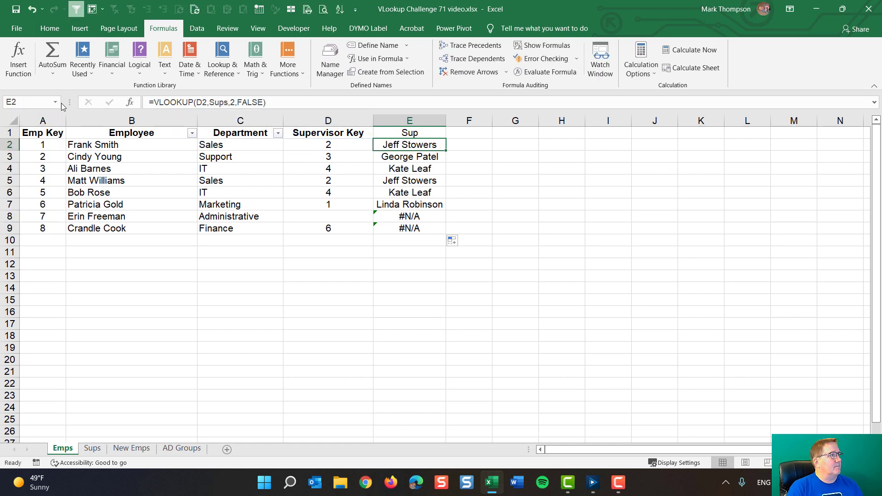
{"action": "left_click", "coordinate": [55, 102]}
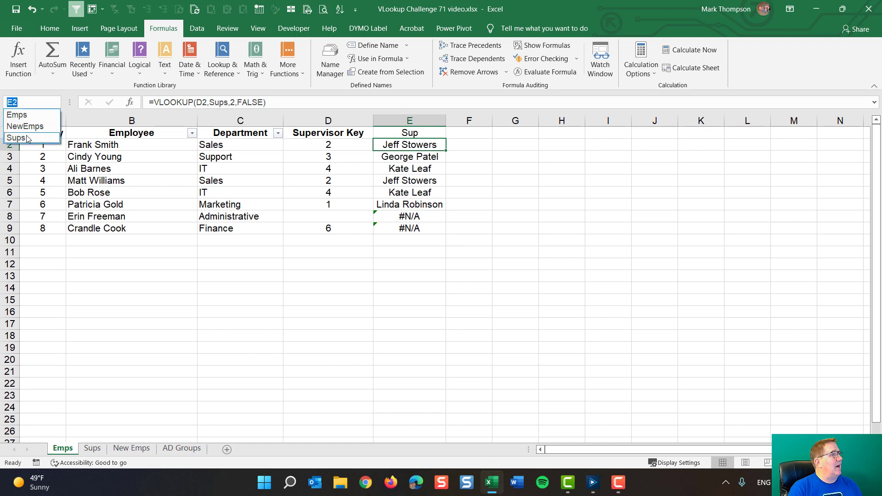
{"action": "left_click", "coordinate": [27, 138]}
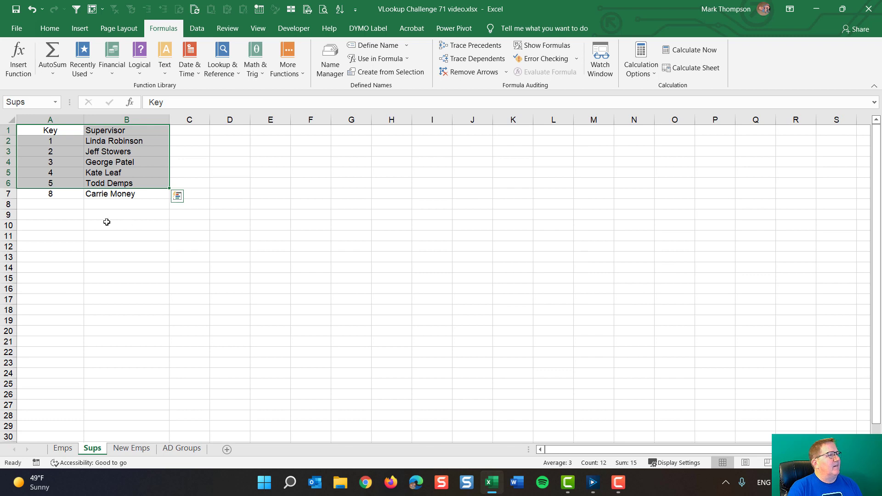
{"action": "left_click_drag", "start_coordinate": [57, 133], "coordinate": [87, 193]}
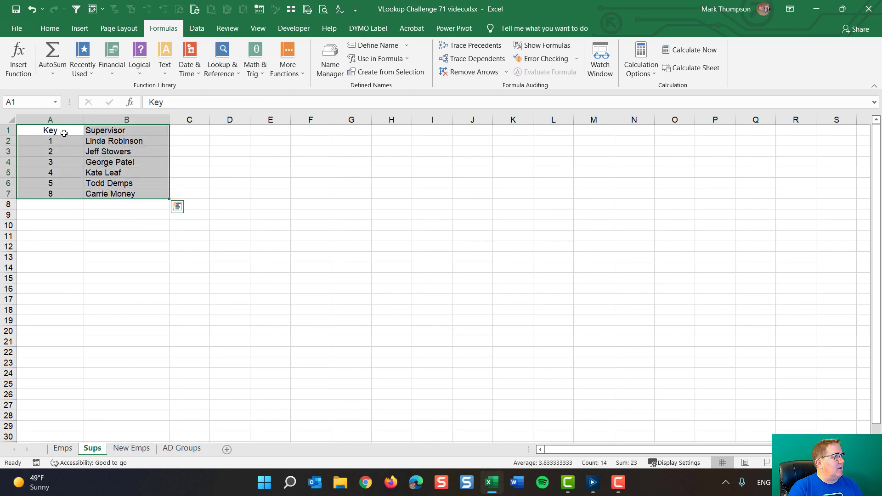
{"action": "left_click_drag", "start_coordinate": [63, 130], "coordinate": [128, 184]}
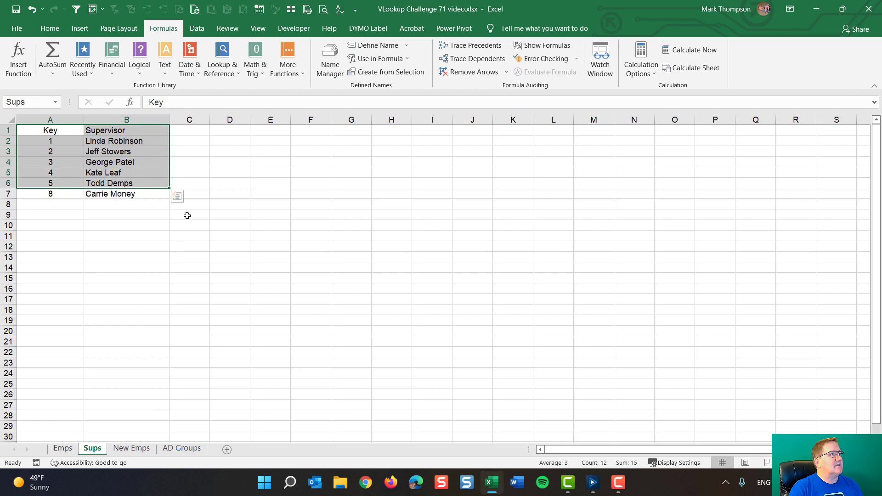
- Extend the named range Sups to =Sups!$A$1:$B$7 and check it by selecting the full supervisor list
{"action": "left_click", "coordinate": [333, 59]}
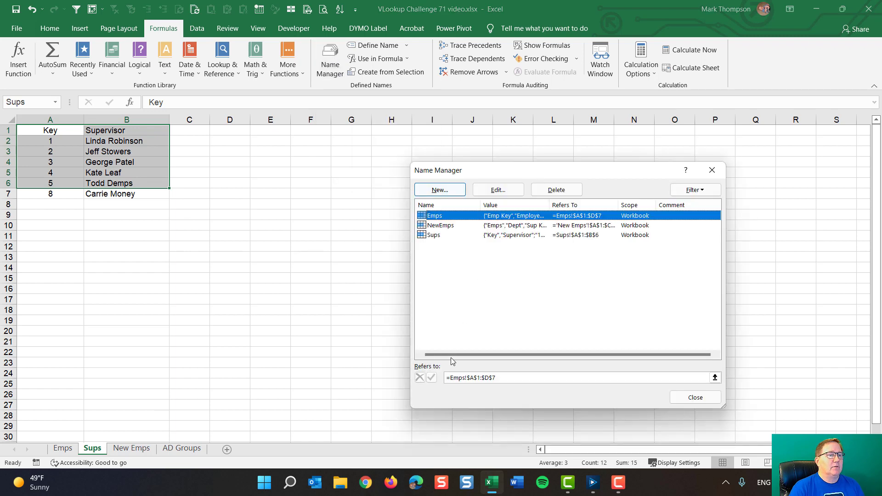
{"action": "left_click", "coordinate": [432, 235]}
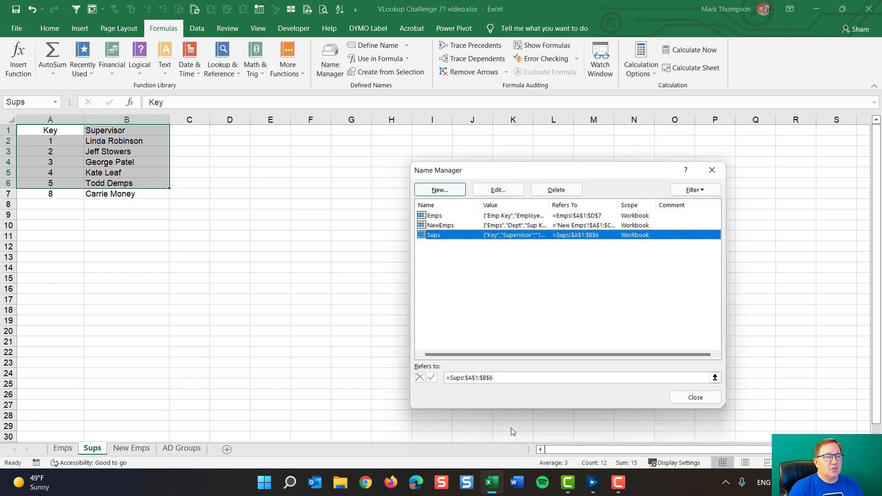
{"action": "left_click", "coordinate": [498, 378]}
{"action": "key", "text": "BackSpace"}
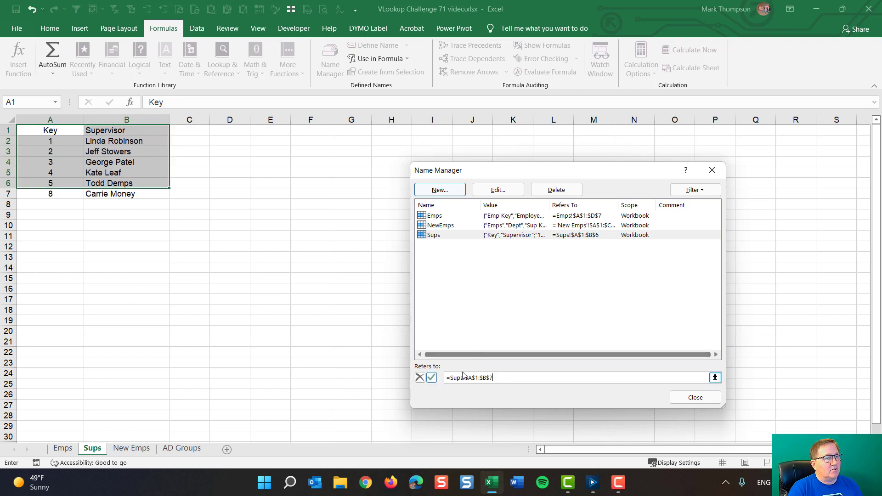
{"action": "left_click", "coordinate": [433, 381]}
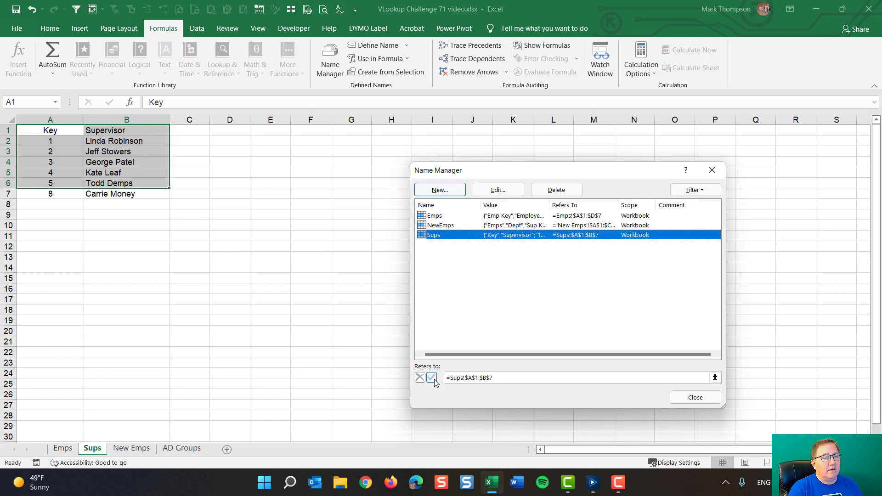
{"action": "left_click", "coordinate": [699, 400]}
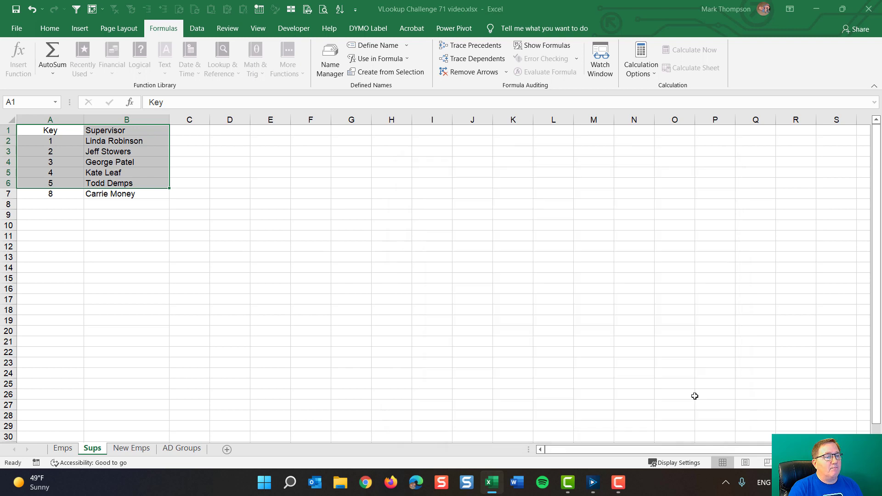
{"action": "left_click_drag", "start_coordinate": [52, 131], "coordinate": [144, 196]}
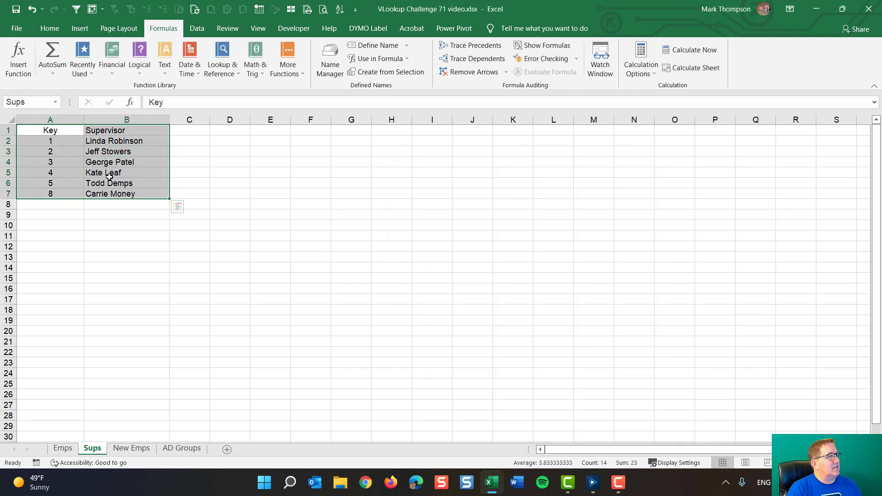
- Replace the table array in the E2 VLOOKUP on the Emps sheet with Sups!A1:B6 and fill the formula down to E9
{"action": "left_click", "coordinate": [66, 450]}
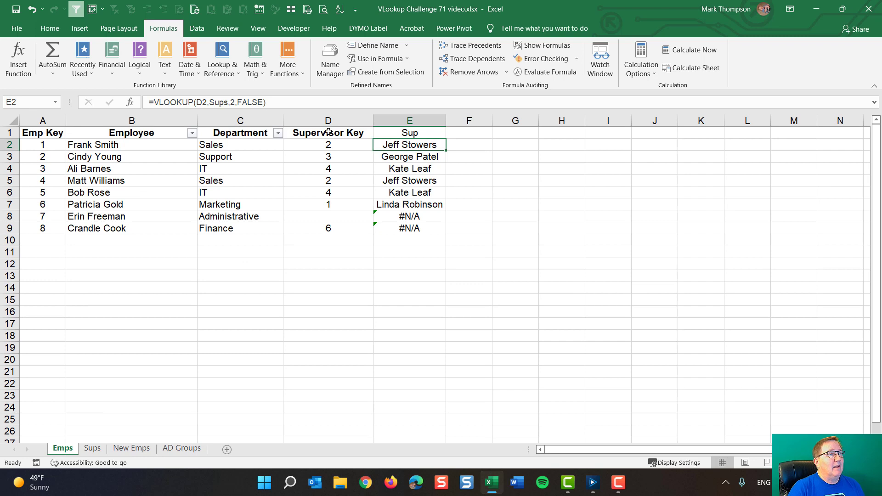
{"action": "left_click_drag", "start_coordinate": [229, 102], "coordinate": [213, 99]}
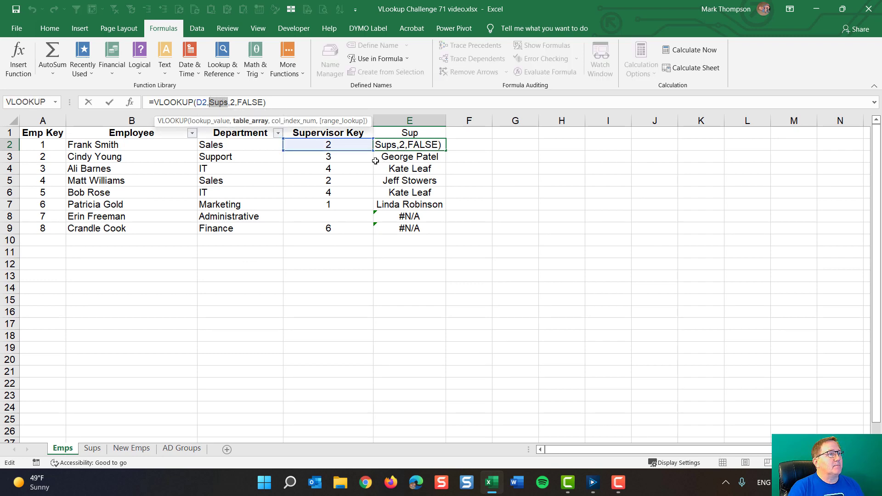
{"action": "left_click", "coordinate": [130, 102]}
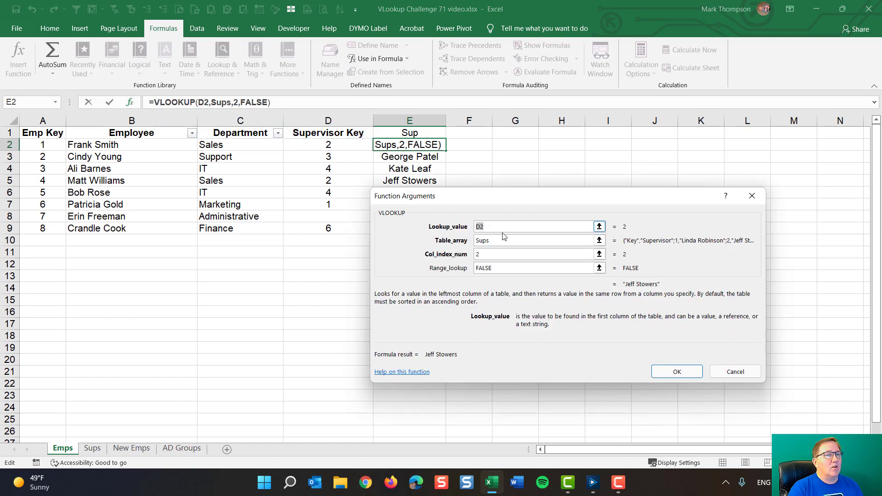
{"action": "key", "text": "Tab"}
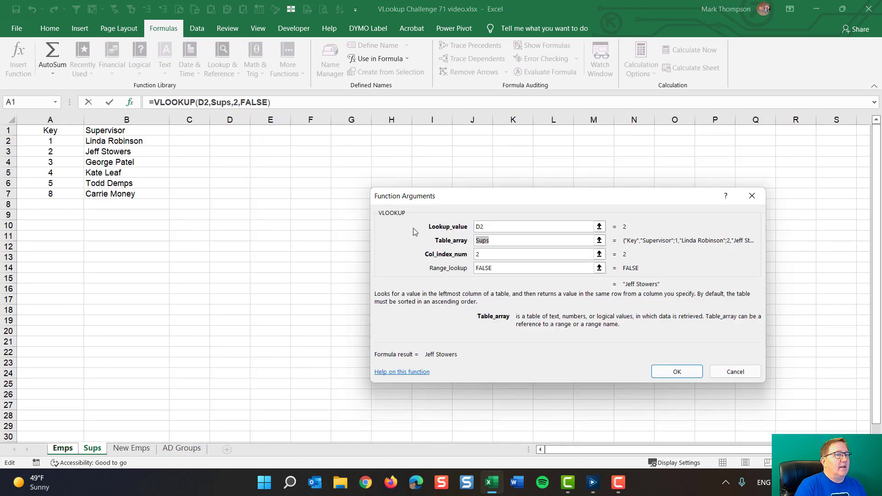
{"action": "key", "text": "BackSpace"}
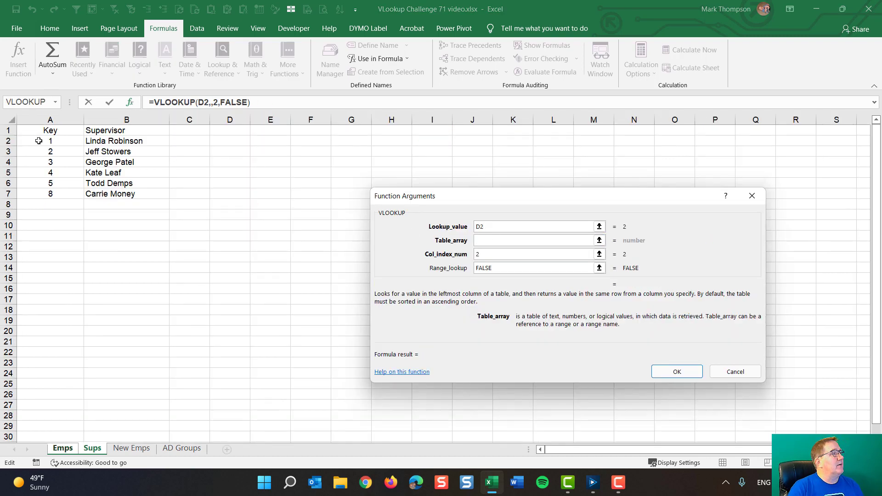
{"action": "left_click_drag", "start_coordinate": [51, 132], "coordinate": [112, 192]}
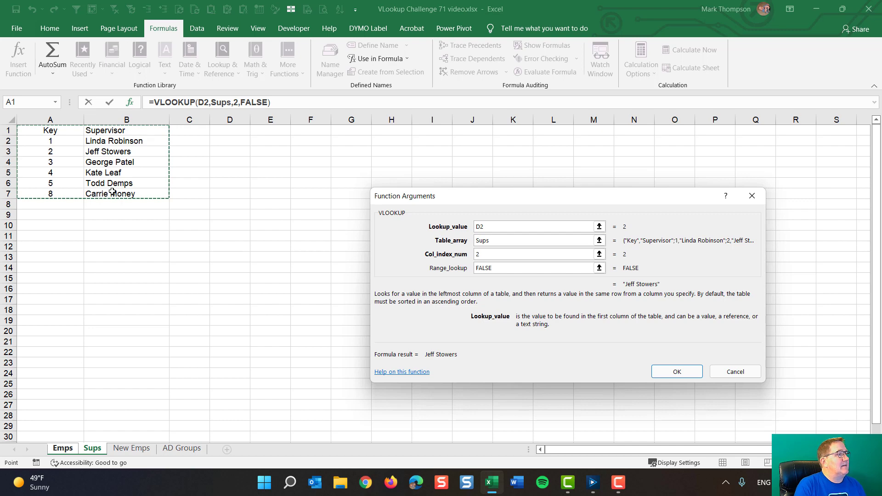
{"action": "key", "text": "shift+Up"}
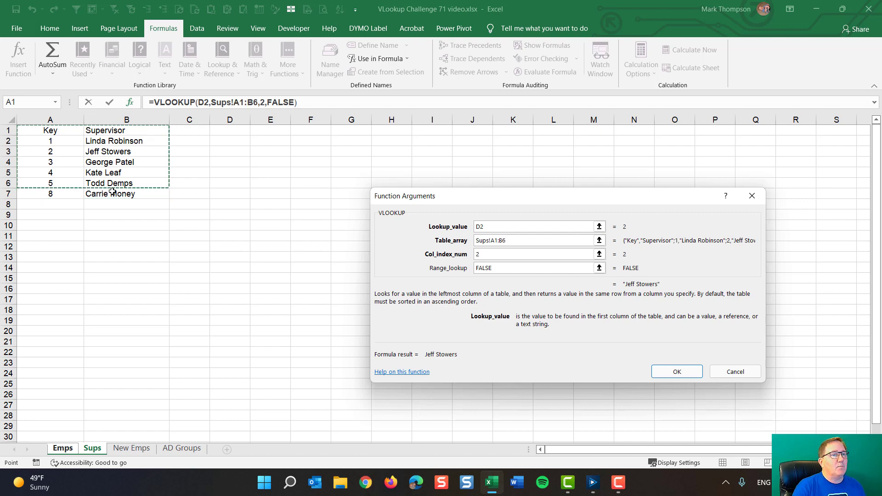
{"action": "left_click", "coordinate": [671, 370]}
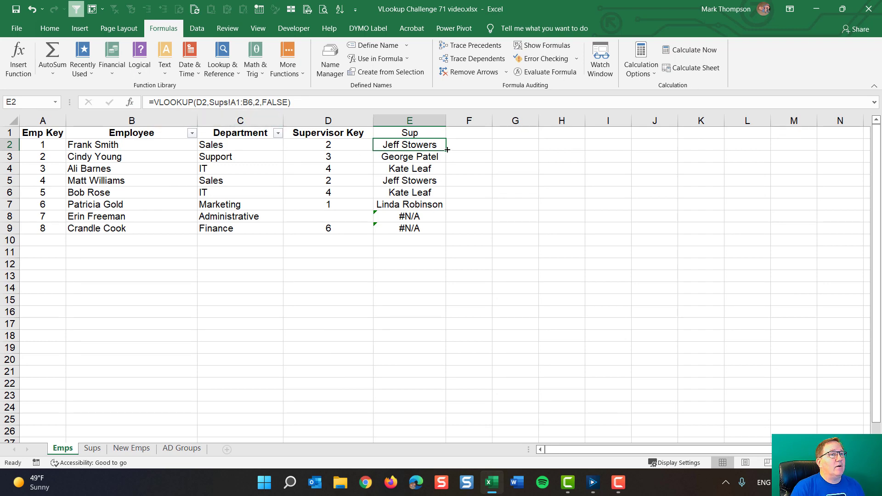
{"action": "left_click_drag", "start_coordinate": [445, 150], "coordinate": [442, 230]}
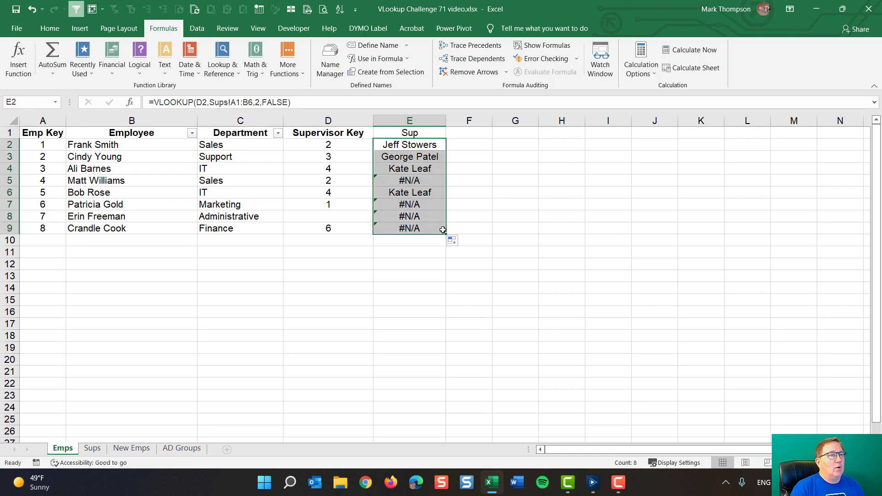
- Make the table array in the E2 VLOOKUP absolute as Sups!$A$1:$B$6 and fill the formula down to E9
{"action": "left_click", "coordinate": [232, 103]}
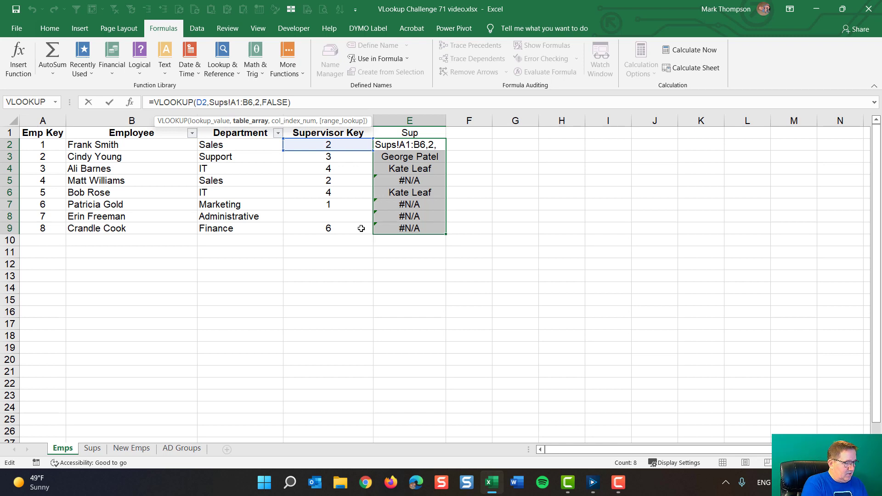
{"action": "type", "text": "$"}
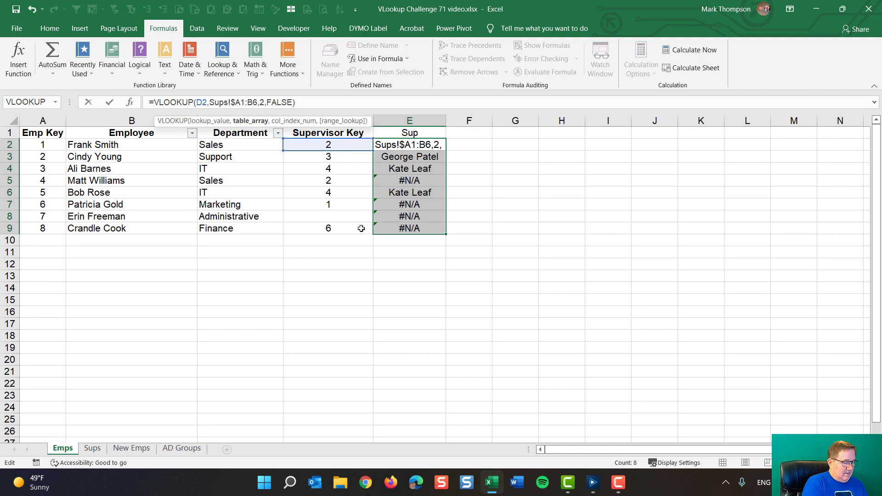
{"action": "type", "text": "$"}
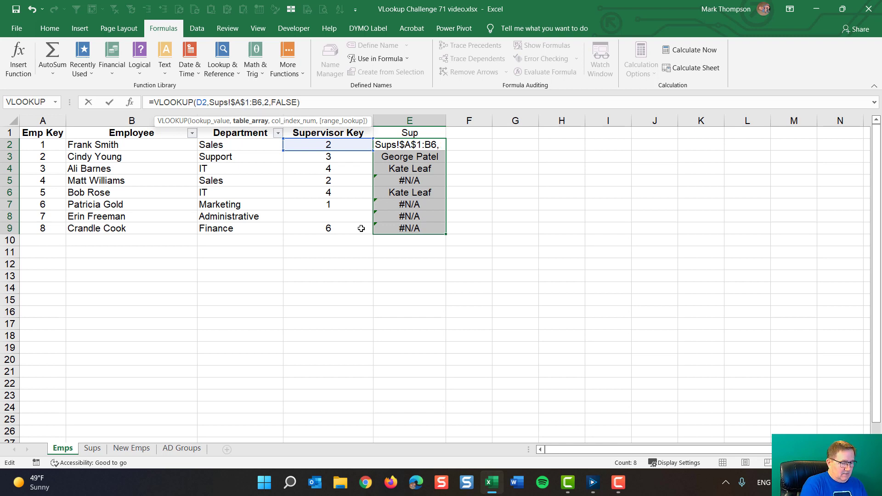
{"action": "type", "text": "$"}
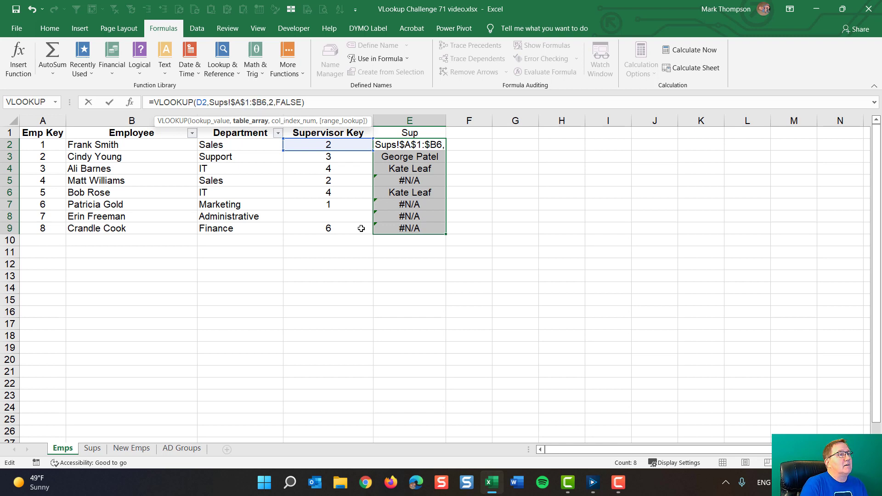
{"action": "type", "text": "$"}
{"action": "key", "text": "Return"}
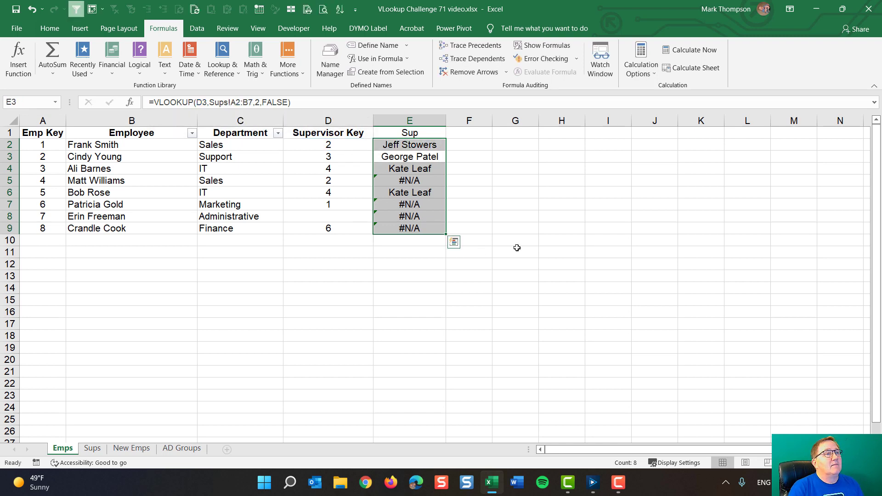
{"action": "left_click", "coordinate": [440, 145]}
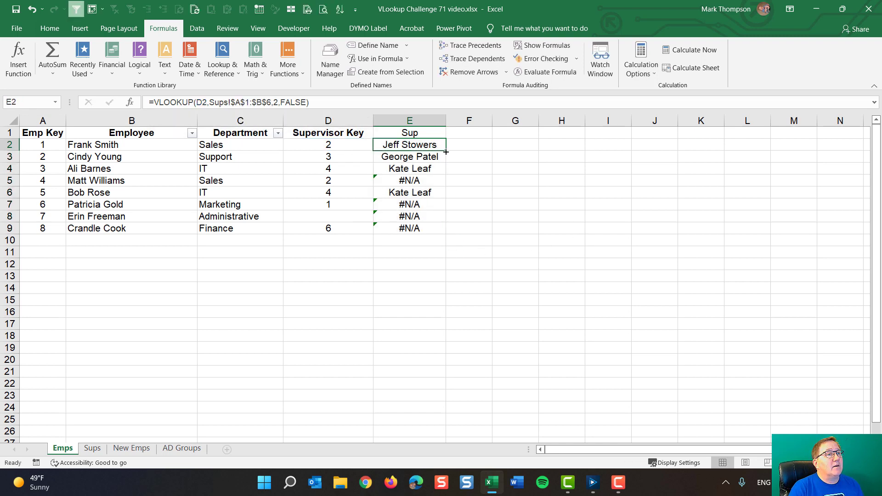
{"action": "left_click_drag", "start_coordinate": [446, 151], "coordinate": [444, 233]}
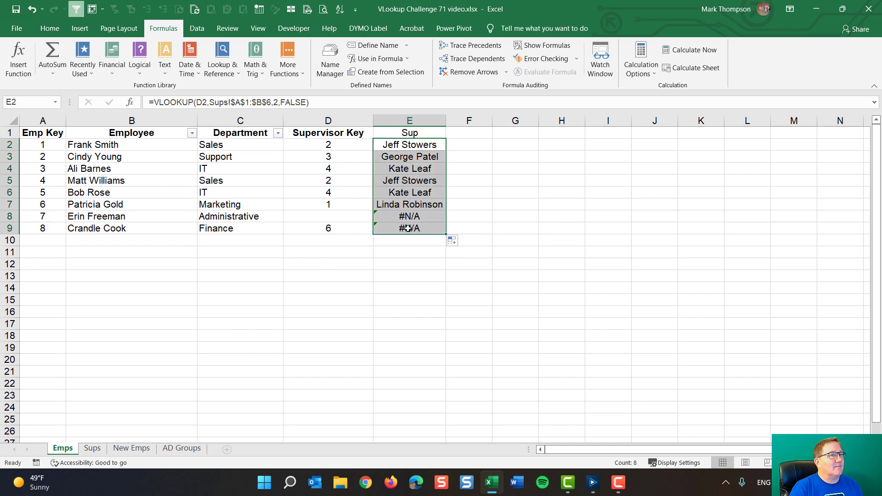
- Compare the employee rows with a matched supervisor, A2:E7, against the unmatched rows A8:E9
{"action": "left_click", "coordinate": [415, 146]}
{"action": "left_click_drag", "start_coordinate": [413, 213], "coordinate": [34, 225]}
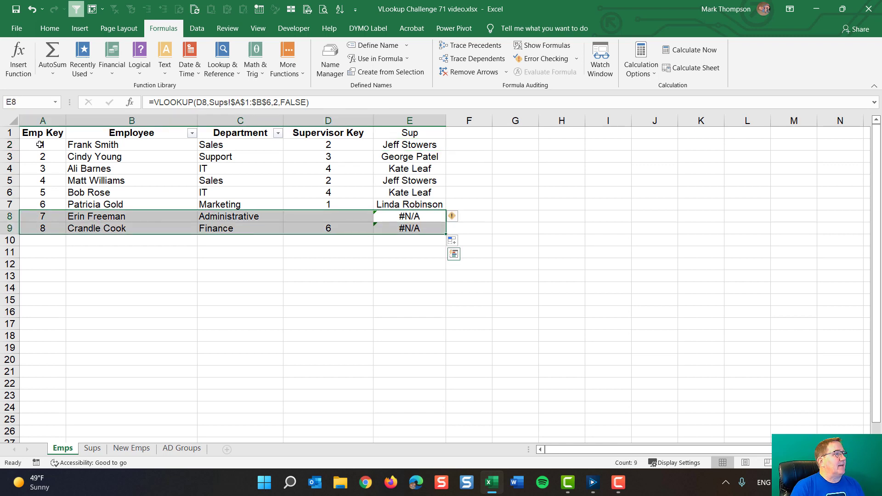
{"action": "left_click_drag", "start_coordinate": [36, 146], "coordinate": [436, 209]}
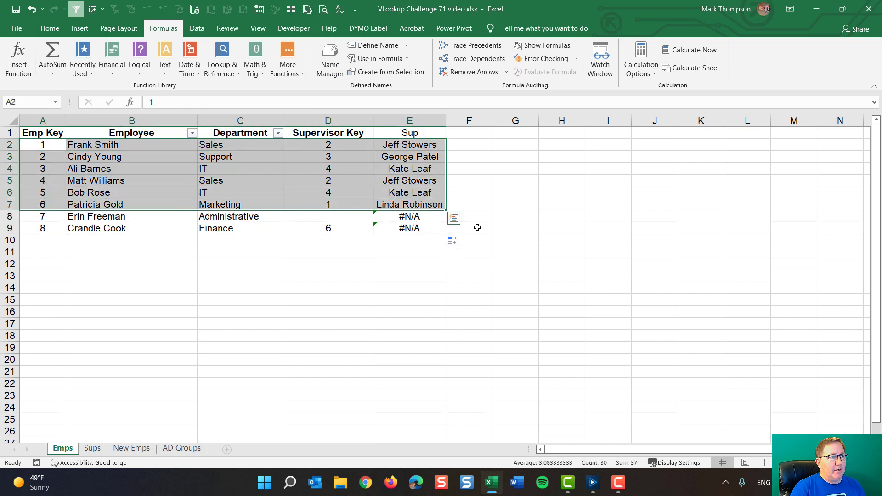
{"action": "left_click_drag", "start_coordinate": [45, 219], "coordinate": [439, 229]}
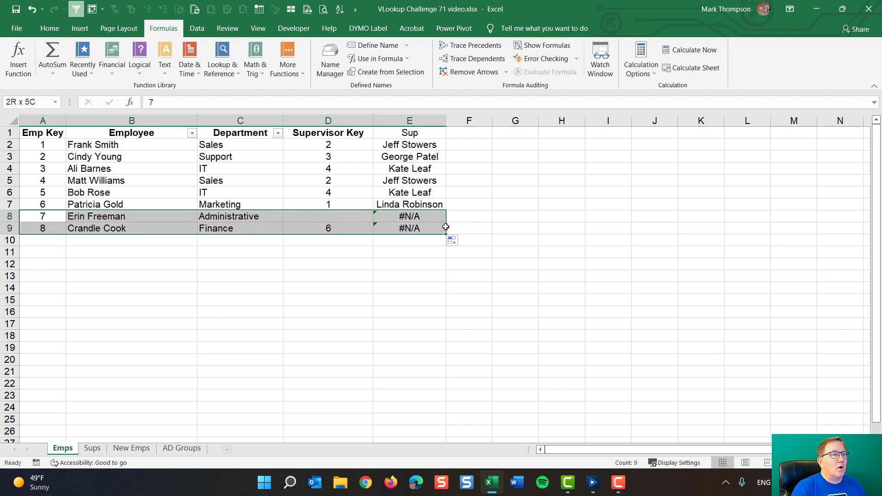
{"action": "left_click", "coordinate": [404, 276]}
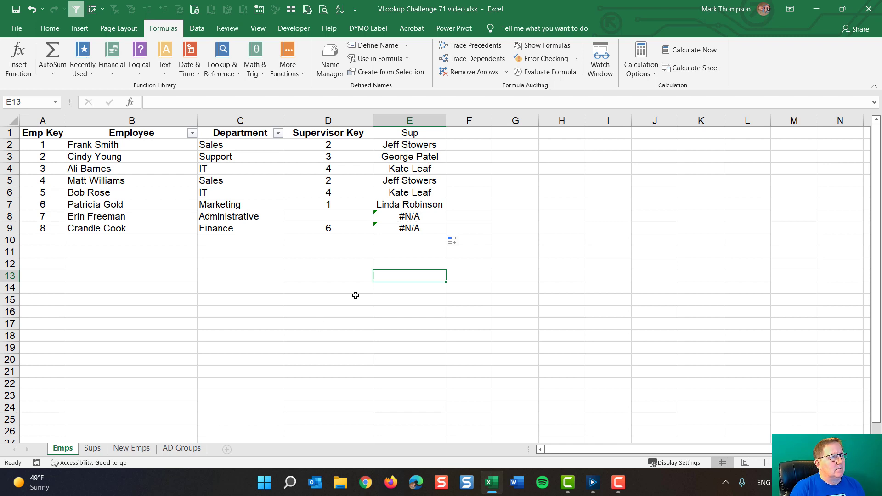
- Examine the supervisors with keys 5 and 8 on the Sups sheet against the supervisor keys used on the Emps sheet
{"action": "left_click", "coordinate": [91, 448]}
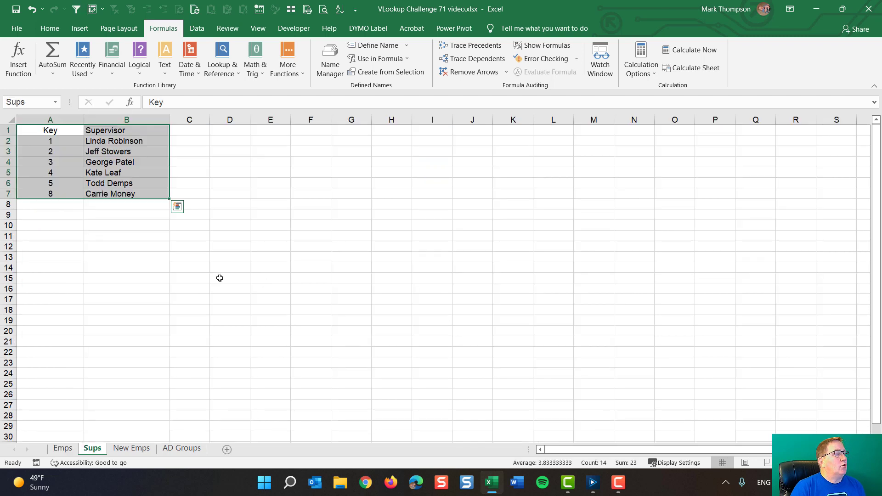
{"action": "left_click", "coordinate": [201, 266]}
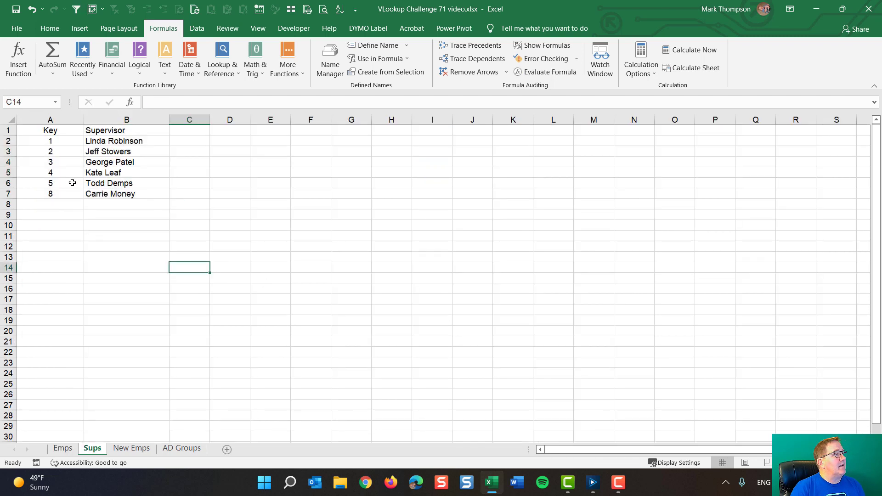
{"action": "left_click_drag", "start_coordinate": [72, 183], "coordinate": [142, 194]}
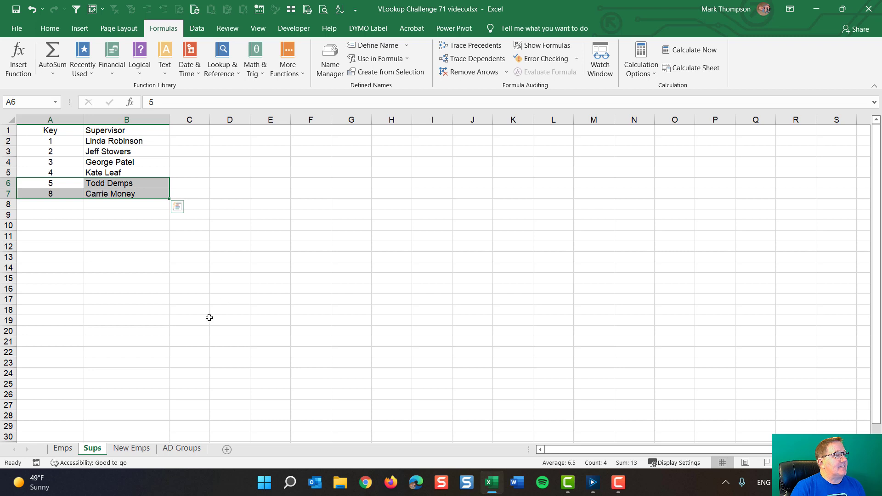
{"action": "left_click", "coordinate": [64, 452]}
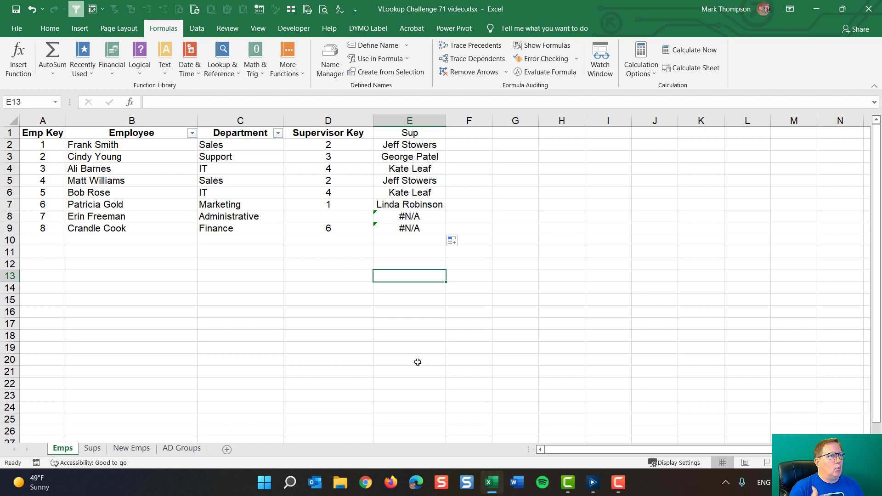
{"action": "left_click", "coordinate": [94, 448]}
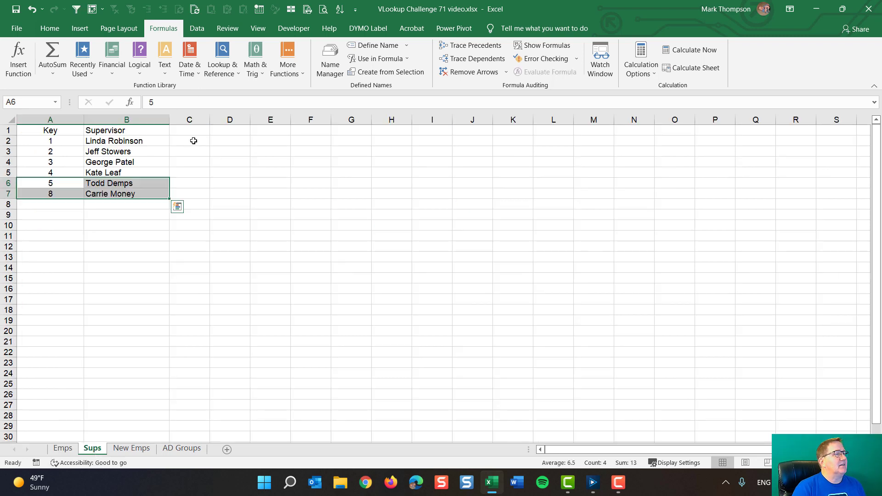
{"action": "left_click_drag", "start_coordinate": [49, 182], "coordinate": [123, 196]}
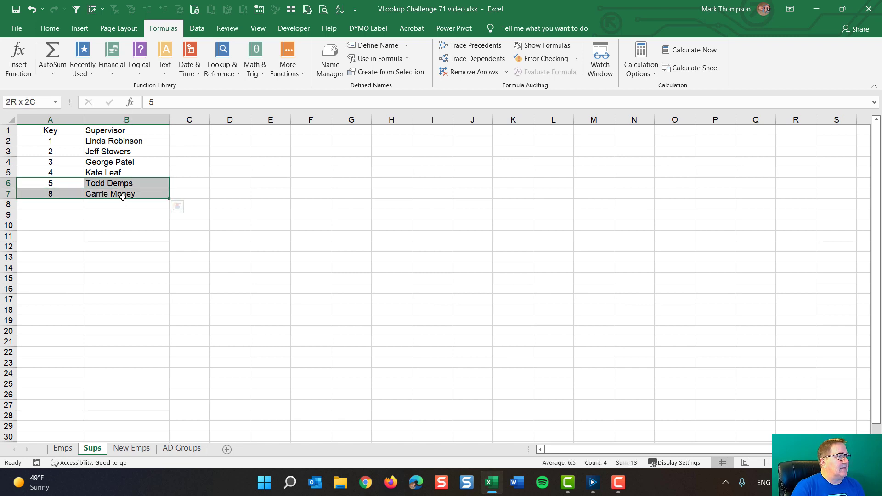
- Add the column heading Emps in cell C1 of the supervisor list
{"action": "left_click", "coordinate": [189, 132]}
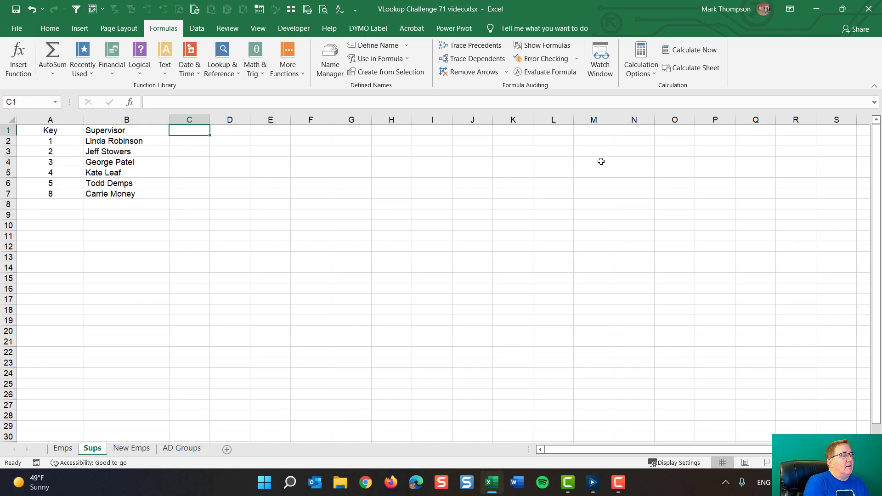
{"action": "type", "text": "EM"}
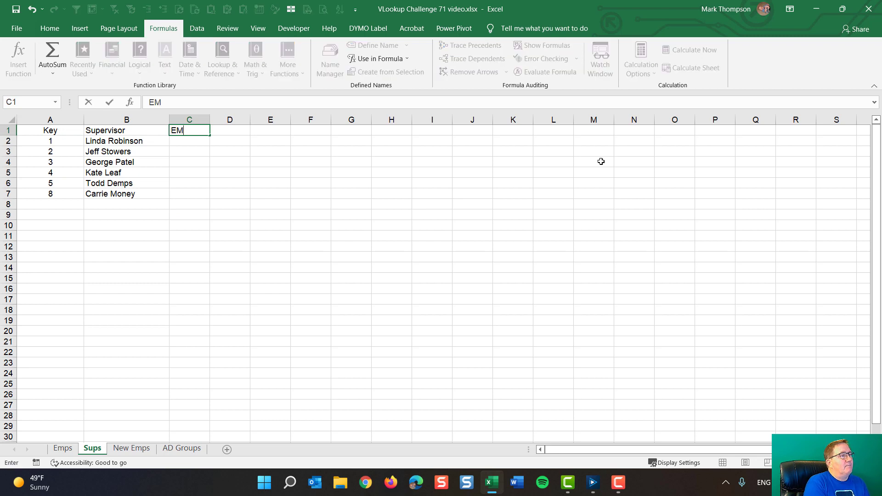
{"action": "key", "text": "BackSpace"}
{"action": "type", "text": "mps"}
{"action": "key", "text": "Return"}
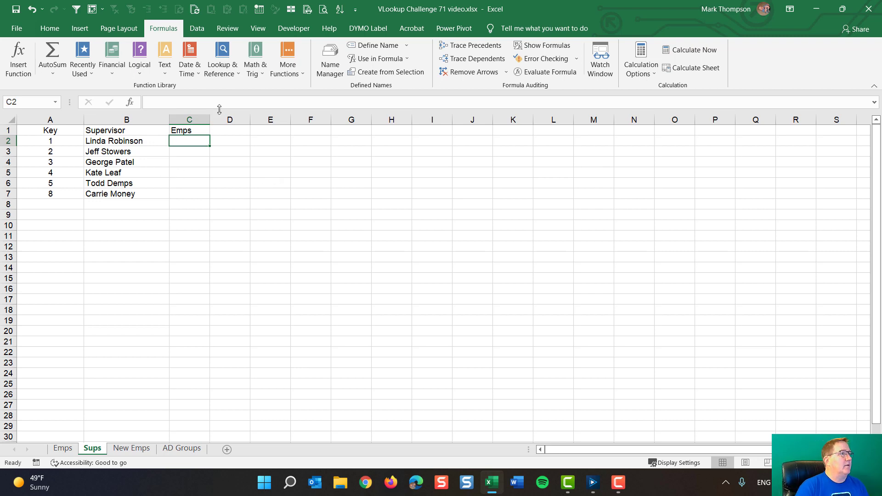
- Enter =VLOOKUP(A2,Emps,2,FALSE) in C2 of the Sups sheet, widen column C and fill the formula down to C7
{"action": "left_click", "coordinate": [129, 102]}
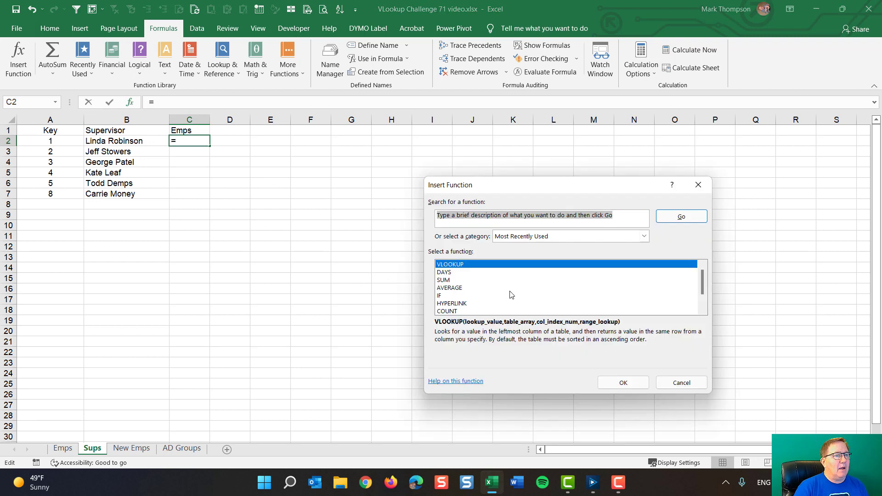
{"action": "left_click", "coordinate": [622, 383]}
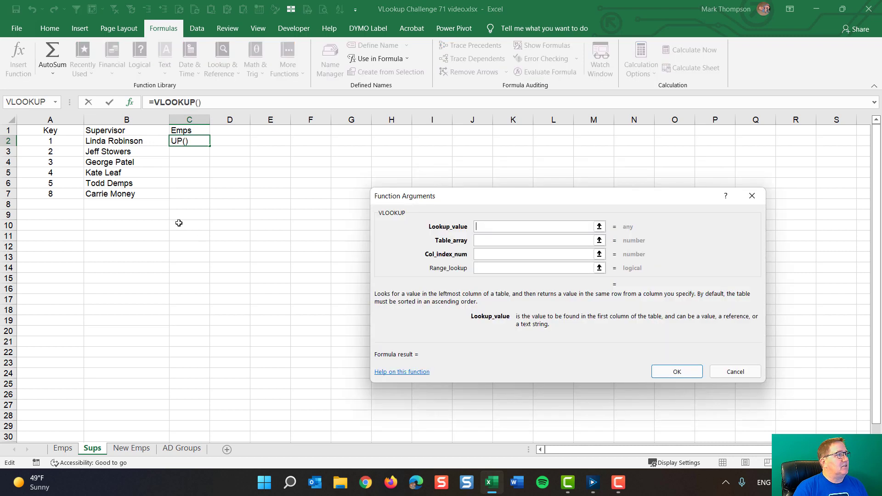
{"action": "left_click", "coordinate": [63, 141]}
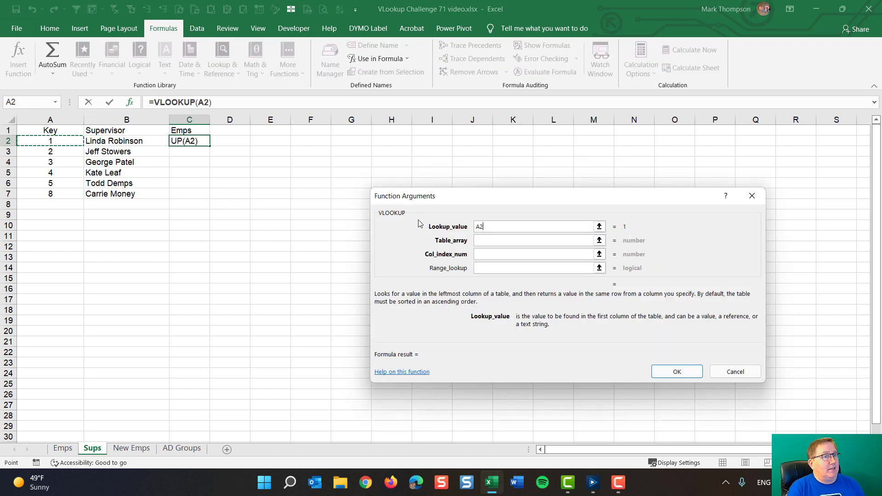
{"action": "left_click", "coordinate": [476, 240]}
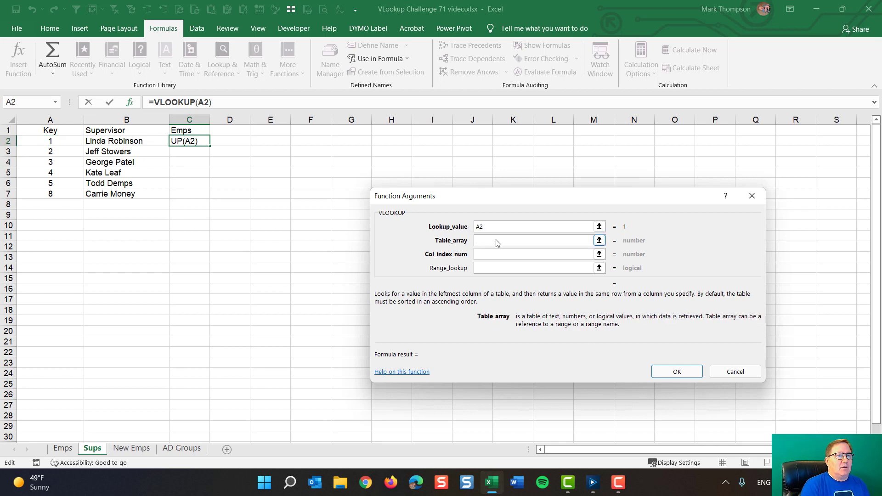
{"action": "type", "text": "Emps"}
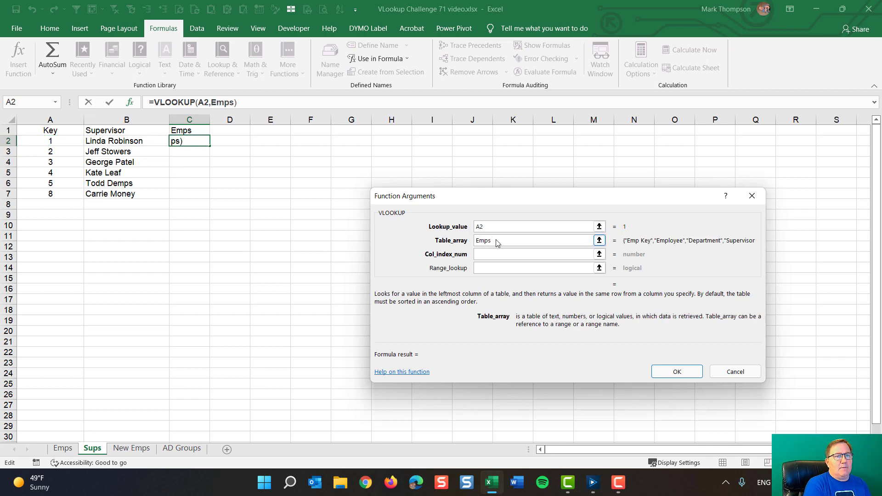
{"action": "key", "text": "Tab"}
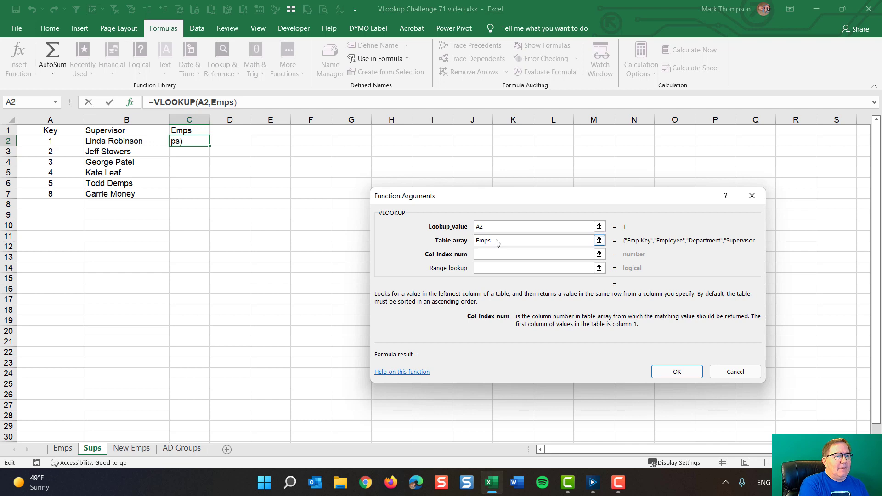
{"action": "type", "text": "2"}
{"action": "key", "text": "Tab"}
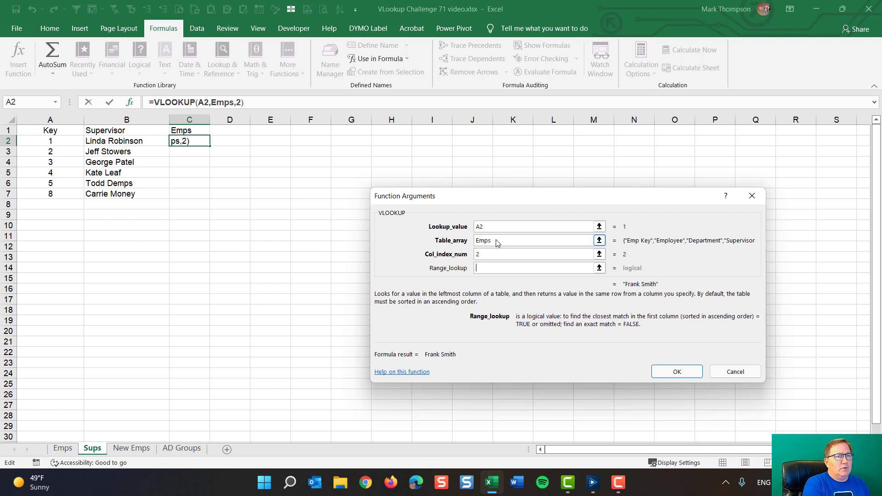
{"action": "type", "text": "false"}
{"action": "key", "text": "Return"}
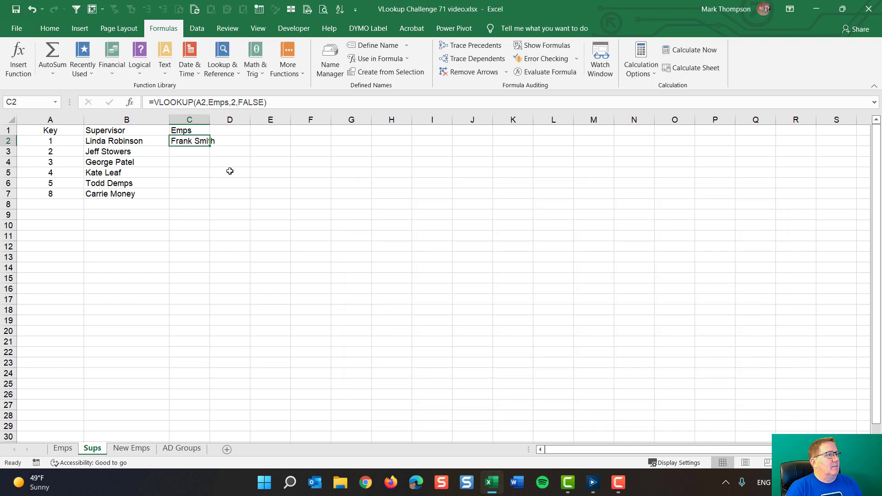
{"action": "left_click_drag", "start_coordinate": [209, 119], "coordinate": [223, 198]}
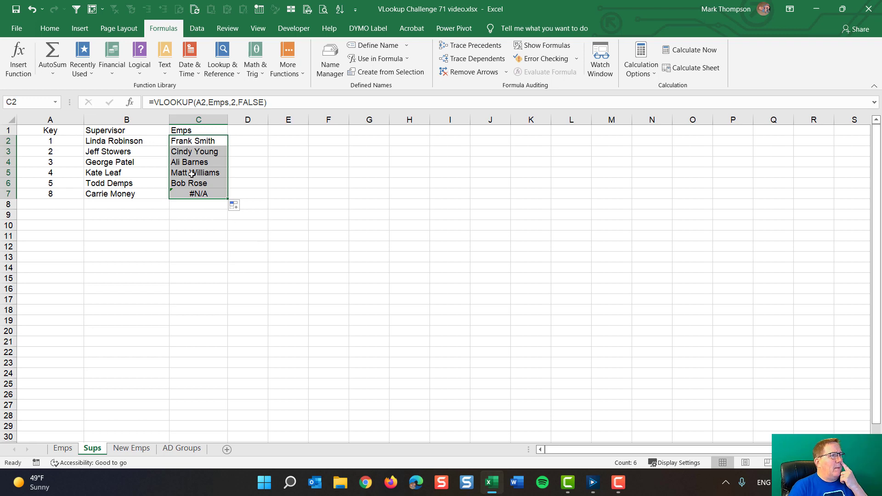
- Select the employee table on the Emps sheet and check which of its cells the named range Emps covers
{"action": "left_click", "coordinate": [62, 449]}
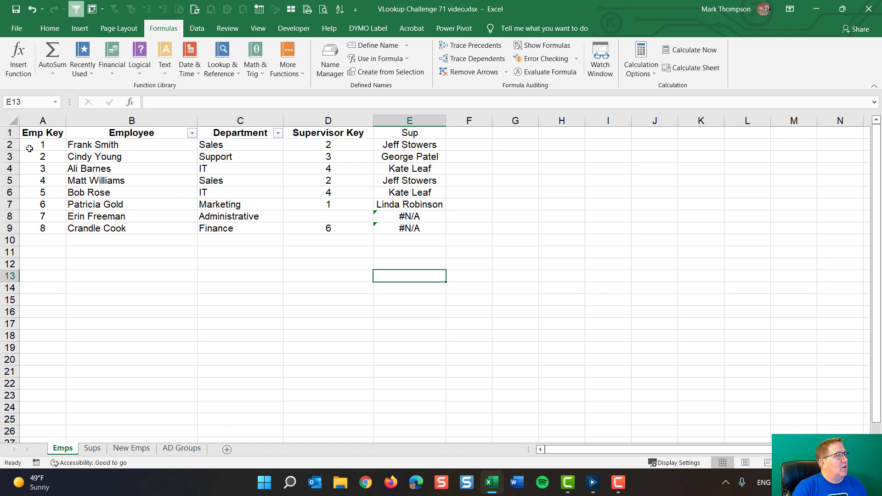
{"action": "left_click_drag", "start_coordinate": [44, 135], "coordinate": [409, 228]}
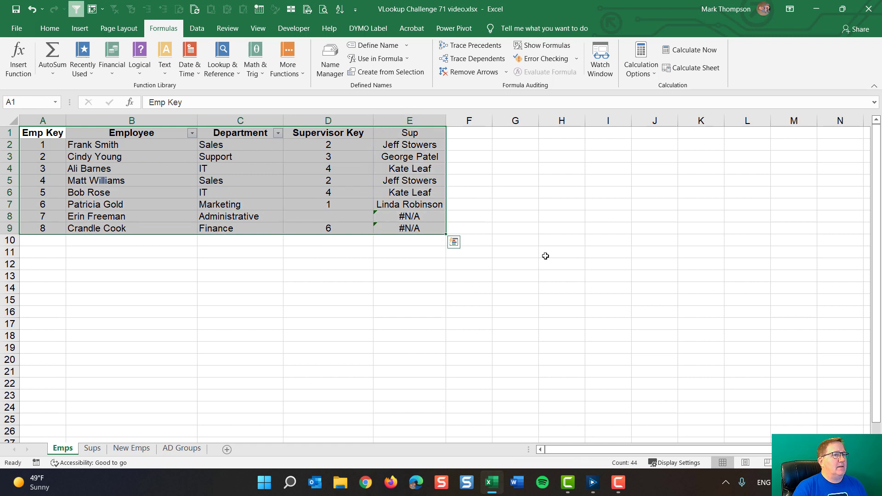
{"action": "key", "text": "shift+Up"}
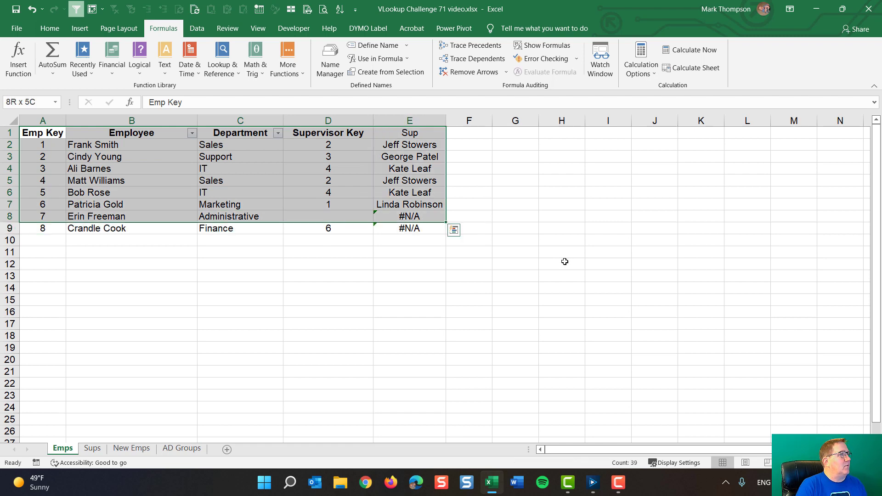
{"action": "key", "text": "ctrl+Home"}
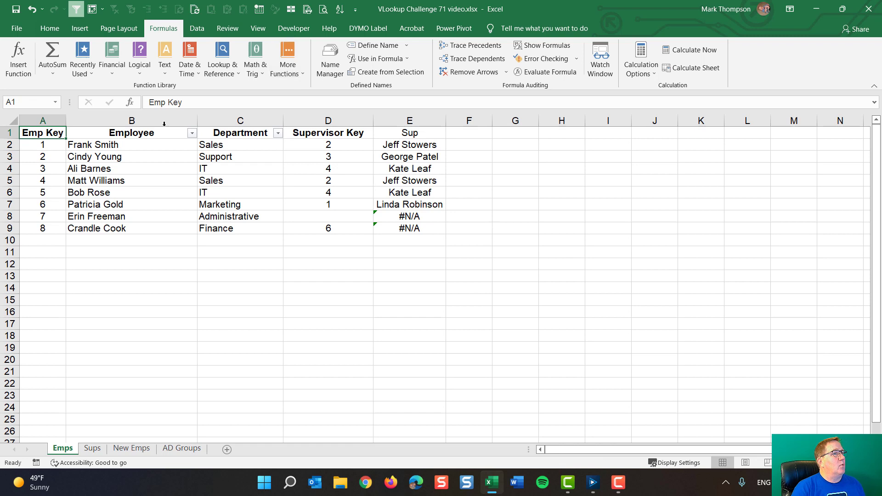
{"action": "left_click_drag", "start_coordinate": [39, 132], "coordinate": [305, 228]}
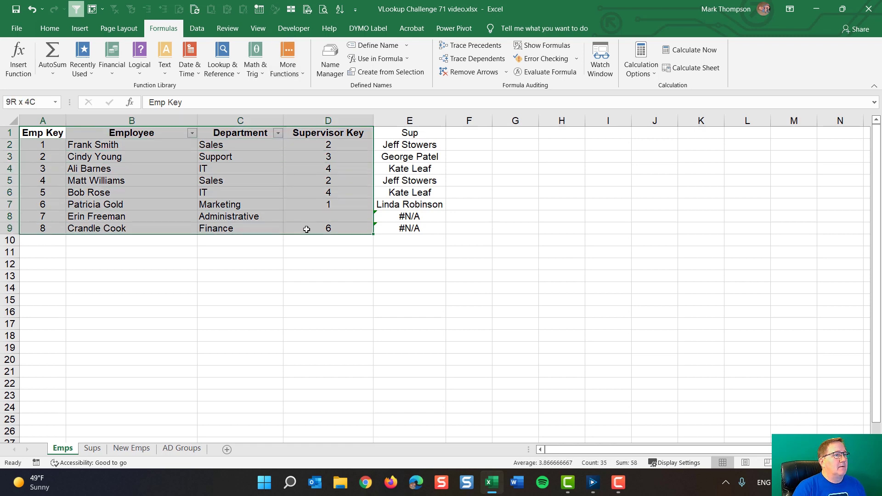
{"action": "left_click", "coordinate": [55, 102]}
{"action": "left_click", "coordinate": [39, 117]}
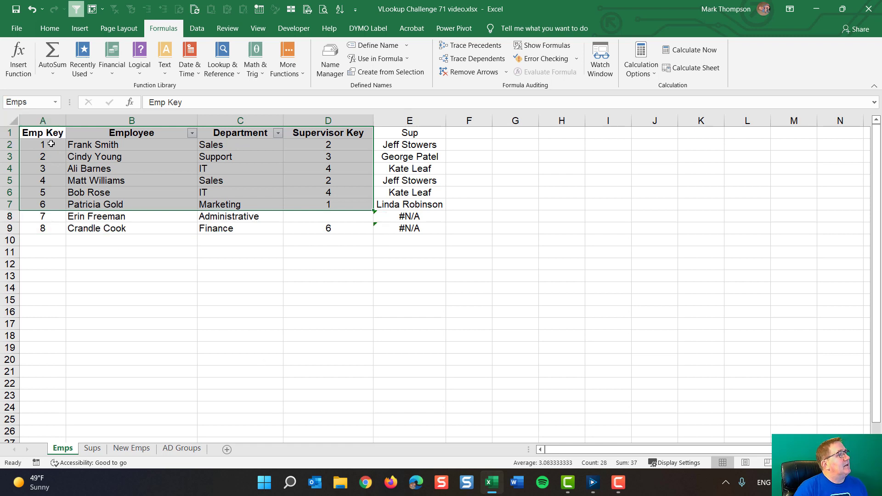
- Compare the Emp Key and Supervisor Key columns on the Emps sheet with the employee lookups returned on the Sups sheet
{"action": "left_click_drag", "start_coordinate": [56, 147], "coordinate": [51, 203]}
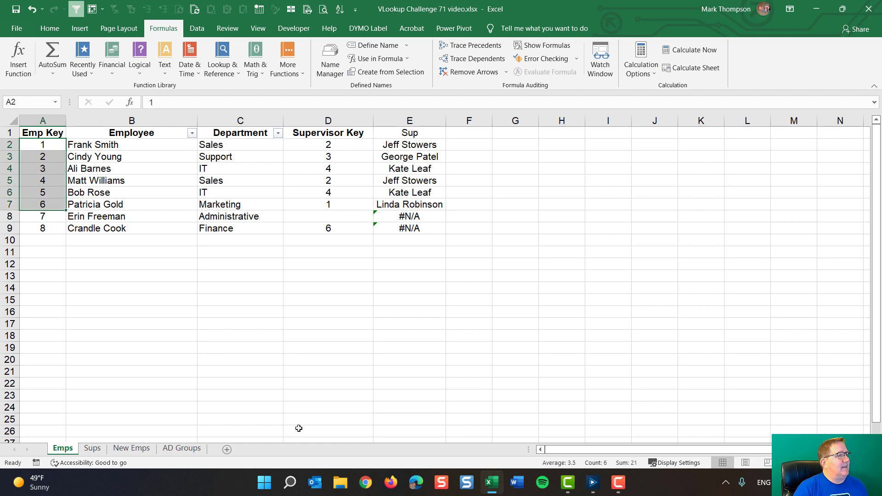
{"action": "left_click", "coordinate": [92, 448]}
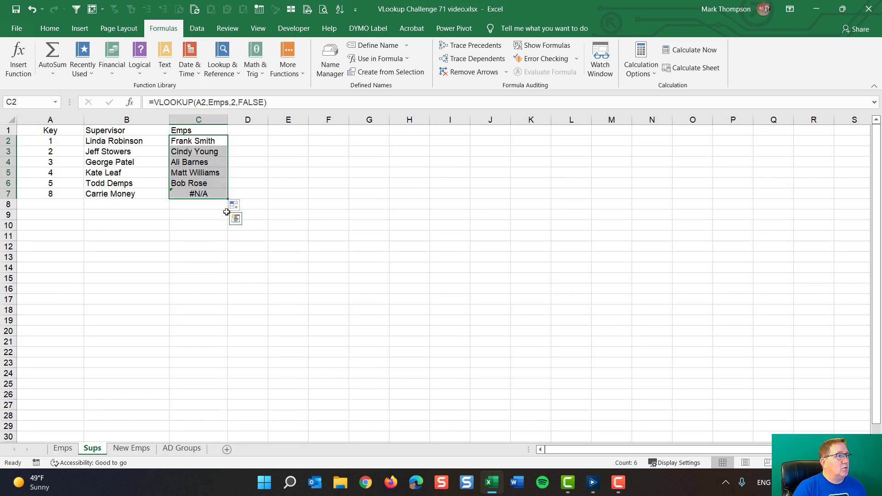
{"action": "left_click", "coordinate": [203, 144]}
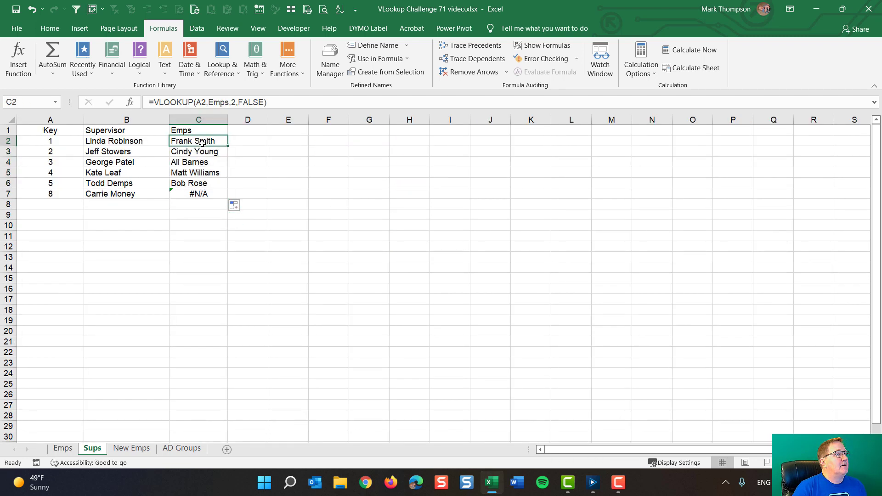
{"action": "left_click", "coordinate": [63, 448]}
{"action": "left_click", "coordinate": [30, 145]}
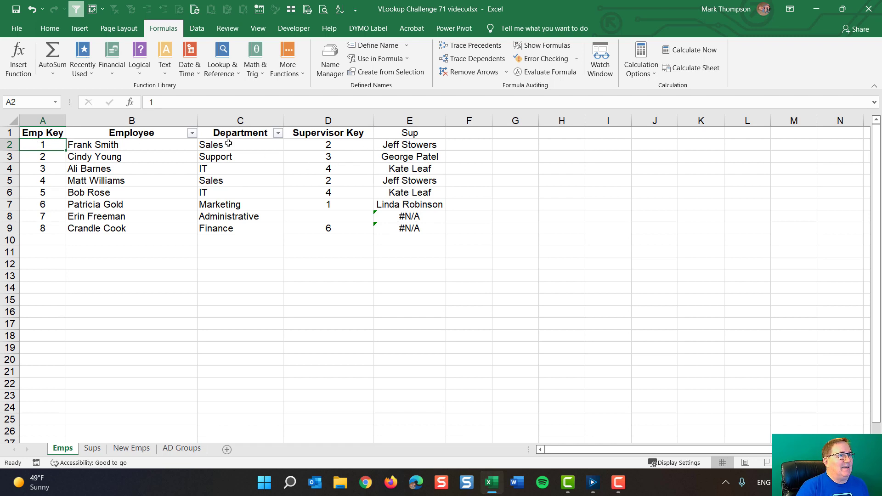
{"action": "left_click", "coordinate": [327, 143]}
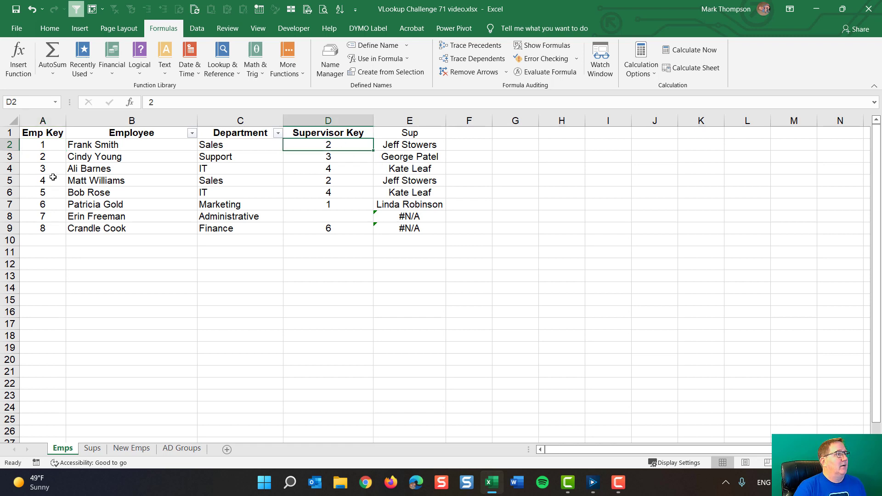
{"action": "left_click", "coordinate": [93, 449]}
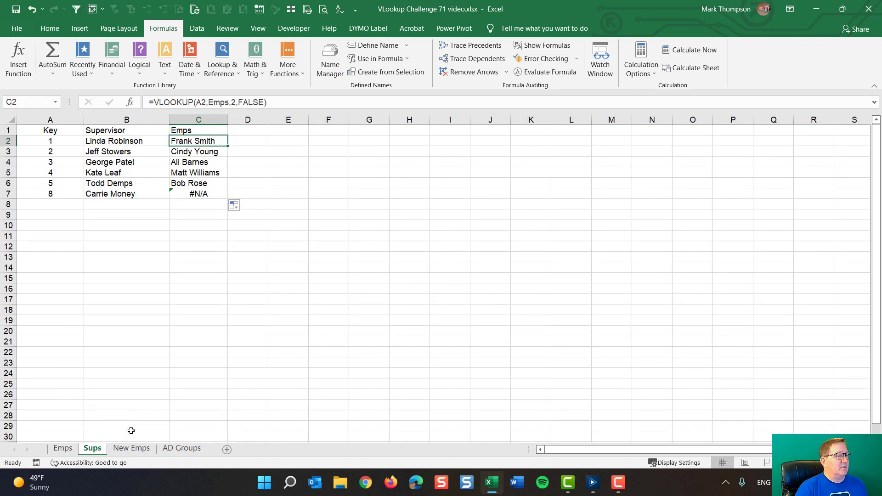
{"action": "left_click", "coordinate": [63, 449]}
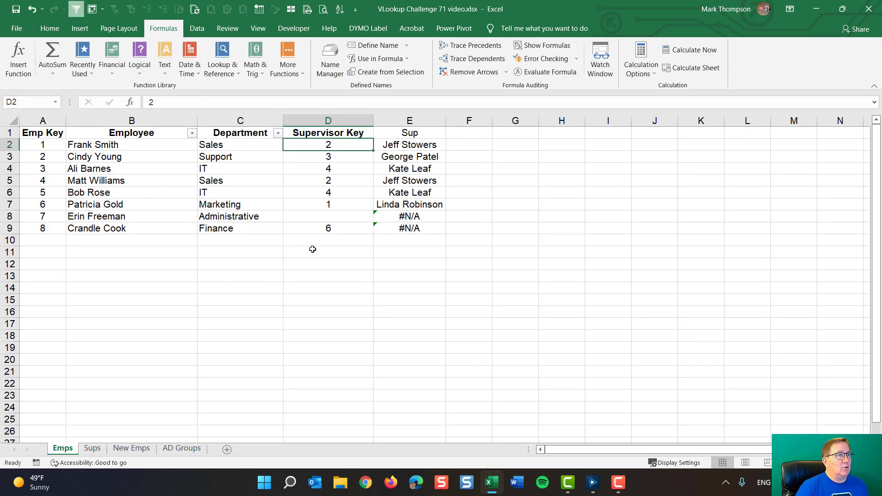
- Move the Supervisor Key column on the Emps sheet to column A, shifting Emp Key, Employee and Department over to make room
{"action": "left_click", "coordinate": [320, 130]}
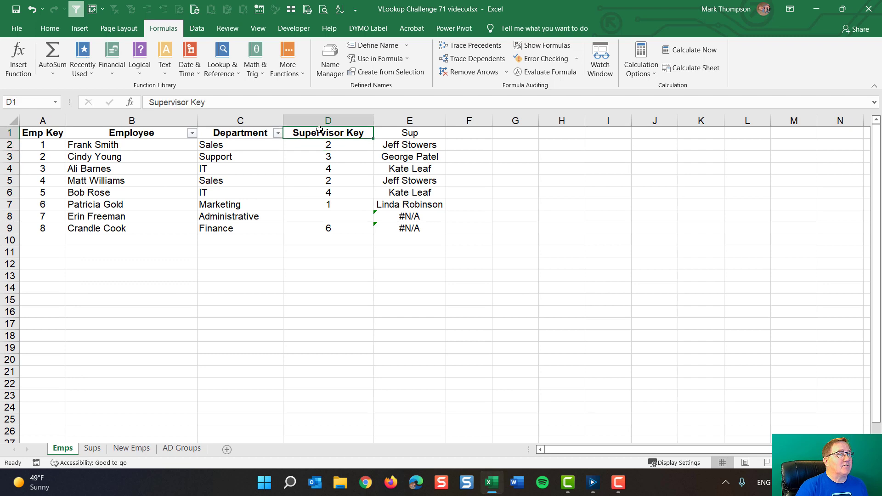
{"action": "left_click_drag", "start_coordinate": [319, 130], "coordinate": [306, 225]}
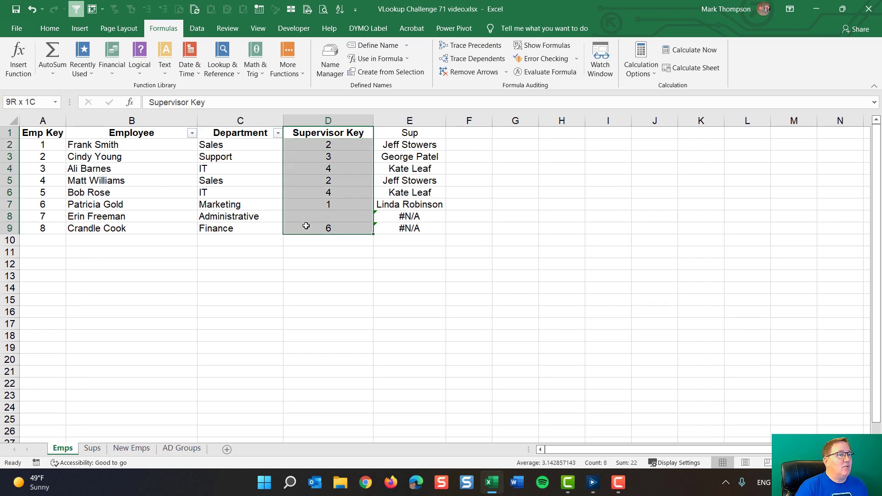
{"action": "left_click_drag", "start_coordinate": [303, 181], "coordinate": [76, 174]}
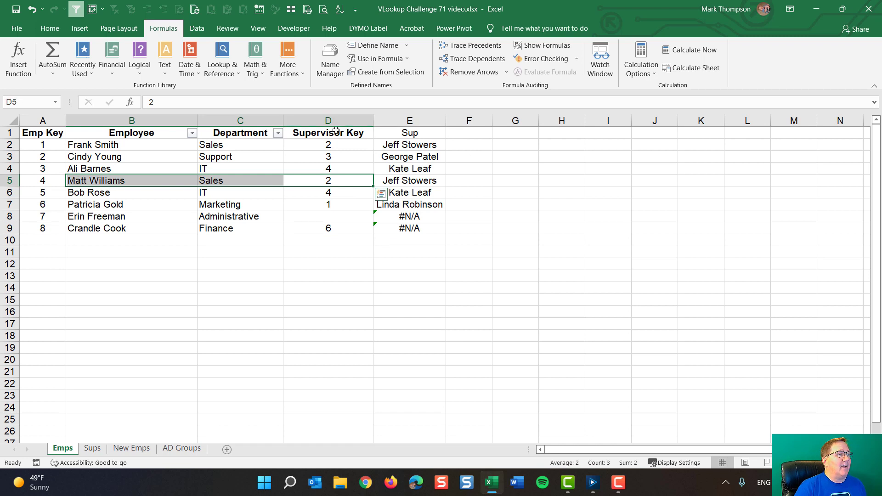
{"action": "left_click_drag", "start_coordinate": [338, 132], "coordinate": [325, 228]}
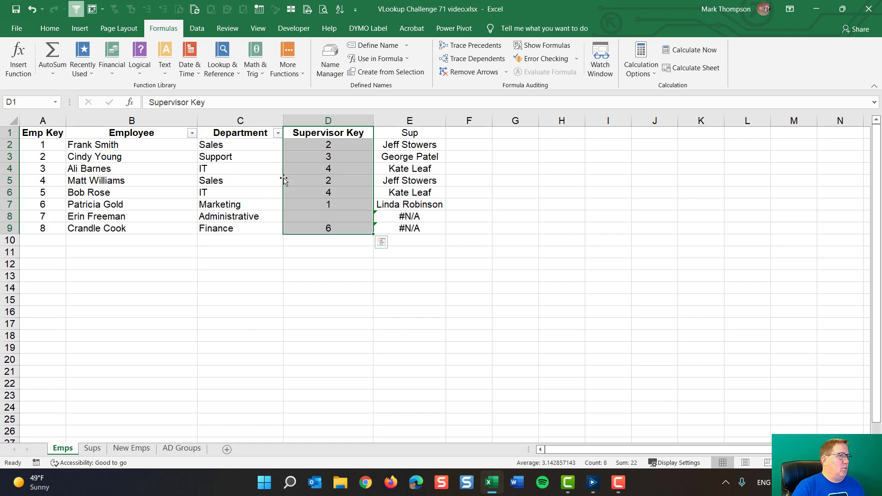
{"action": "left_click_drag", "start_coordinate": [283, 180], "coordinate": [9, 170]}
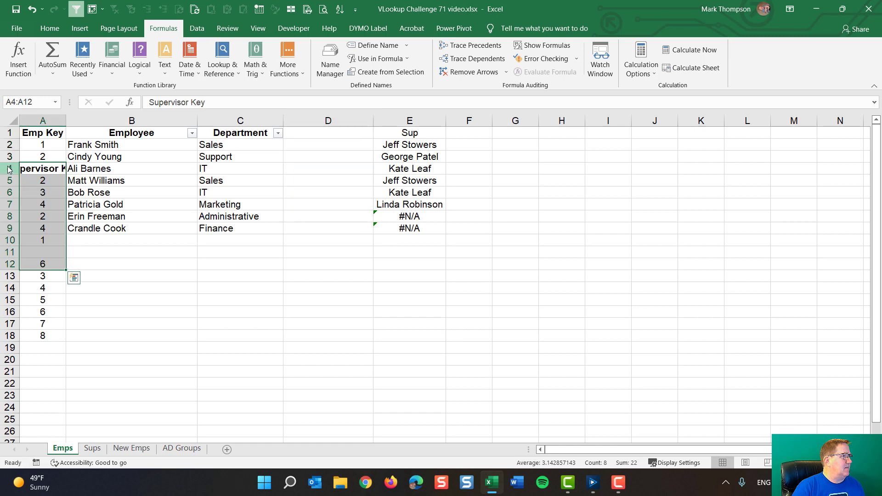
{"action": "left_click", "coordinate": [32, 8]}
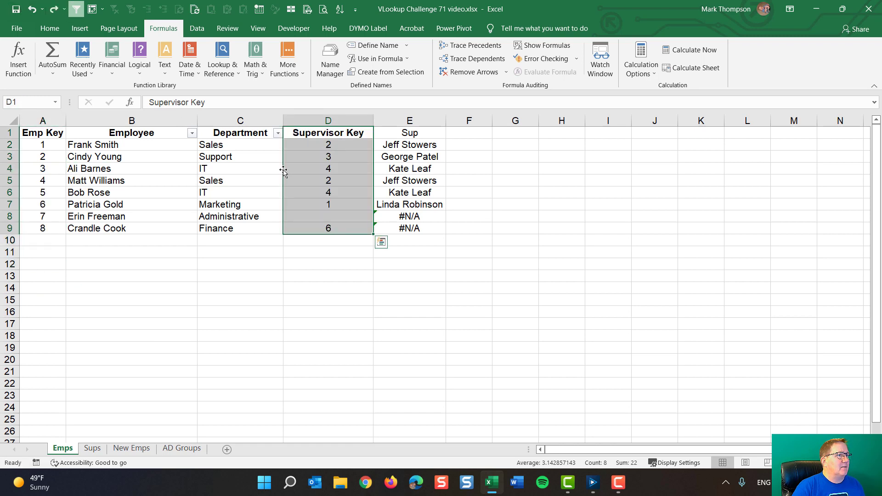
{"action": "left_click_drag", "start_coordinate": [284, 171], "coordinate": [24, 158]}
{"action": "left_click", "coordinate": [33, 134]}
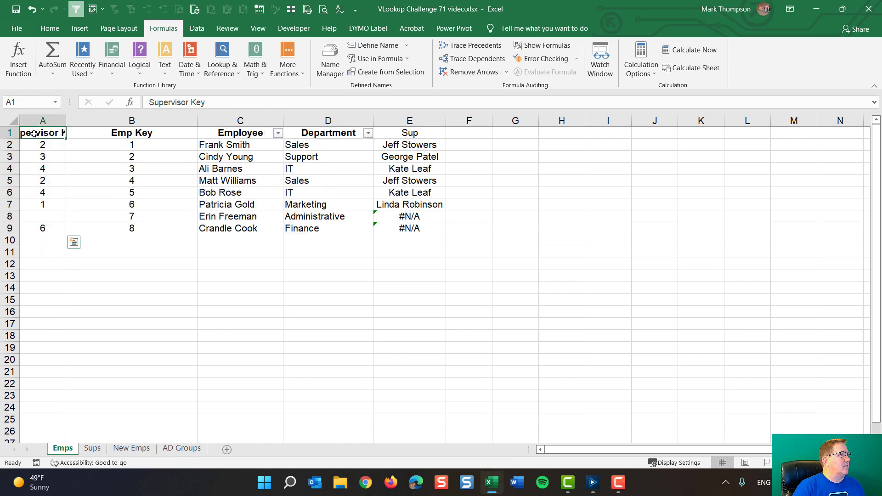
- Check which cells the named range Emps covers and redefine it to refer to =Emps!$A$1:$E$9
{"action": "left_click", "coordinate": [56, 102]}
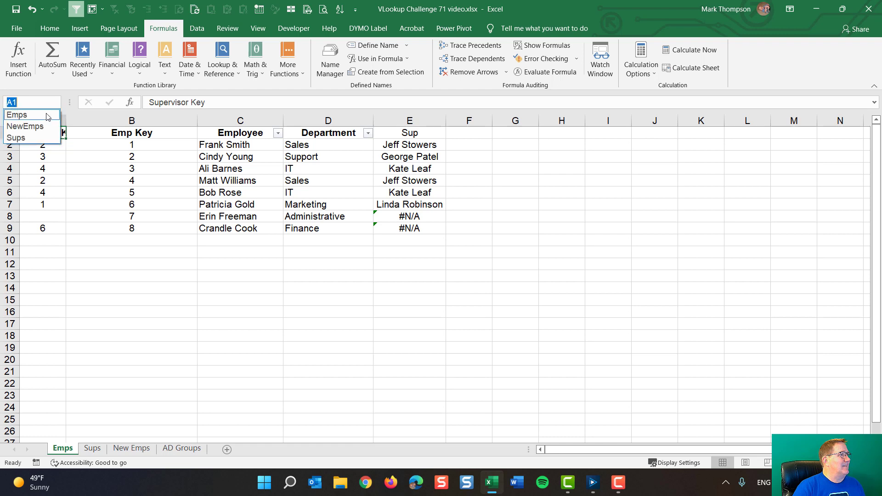
{"action": "left_click", "coordinate": [46, 116]}
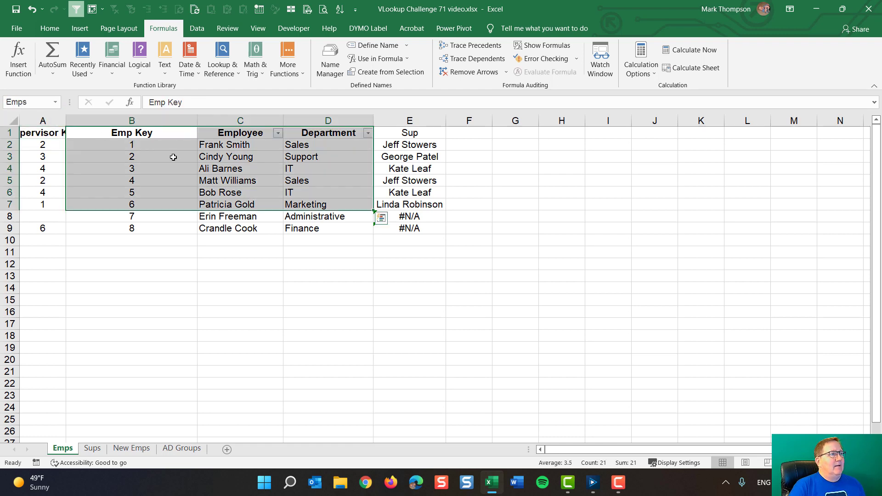
{"action": "left_click", "coordinate": [331, 61]}
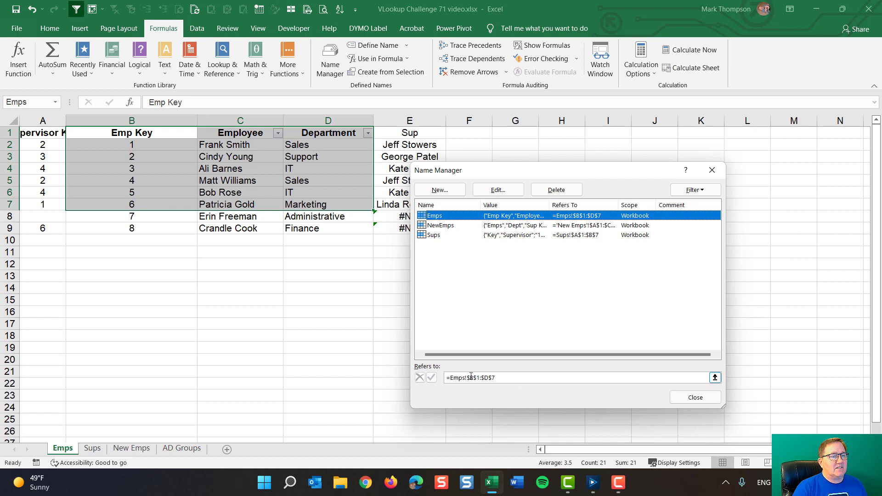
{"action": "left_click", "coordinate": [714, 377]}
{"action": "left_click_drag", "start_coordinate": [47, 133], "coordinate": [407, 227]}
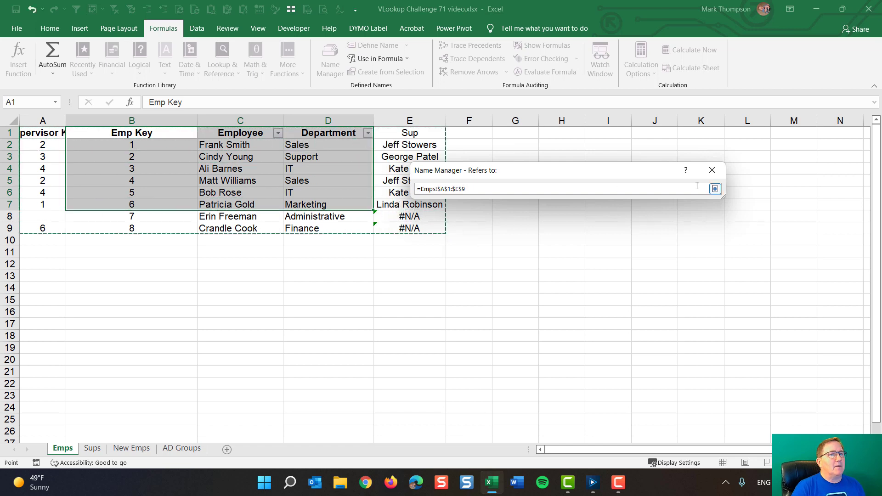
{"action": "left_click", "coordinate": [715, 189]}
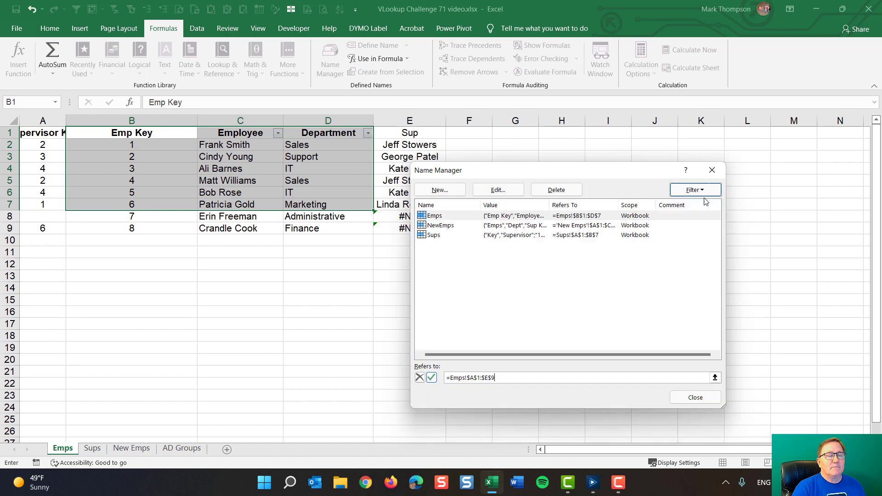
{"action": "left_click", "coordinate": [432, 378]}
{"action": "left_click", "coordinate": [695, 397]}
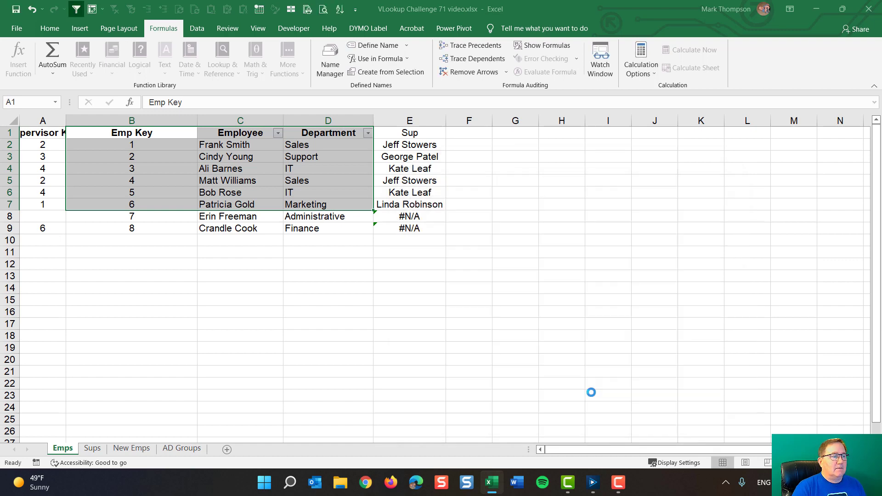
- Change the column index in the C2 VLOOKUP on the Sups sheet to 3 and fill the formula down to C7
{"action": "left_click", "coordinate": [92, 448]}
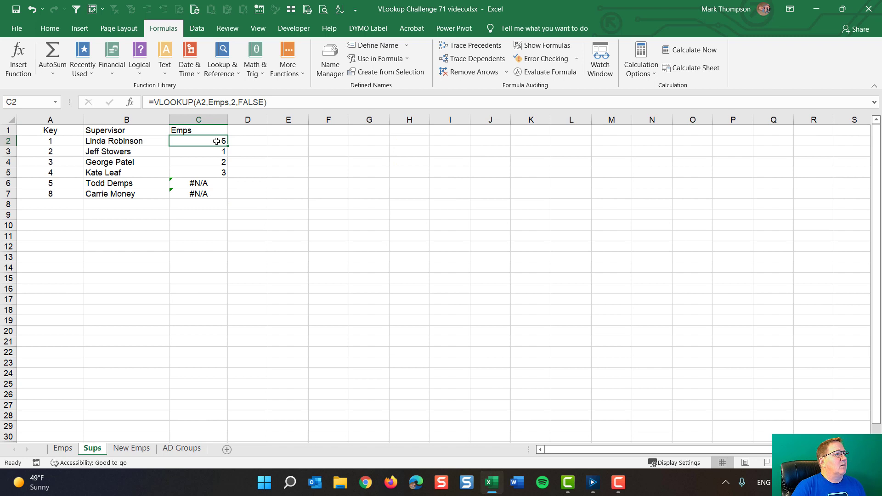
{"action": "left_click", "coordinate": [237, 103]}
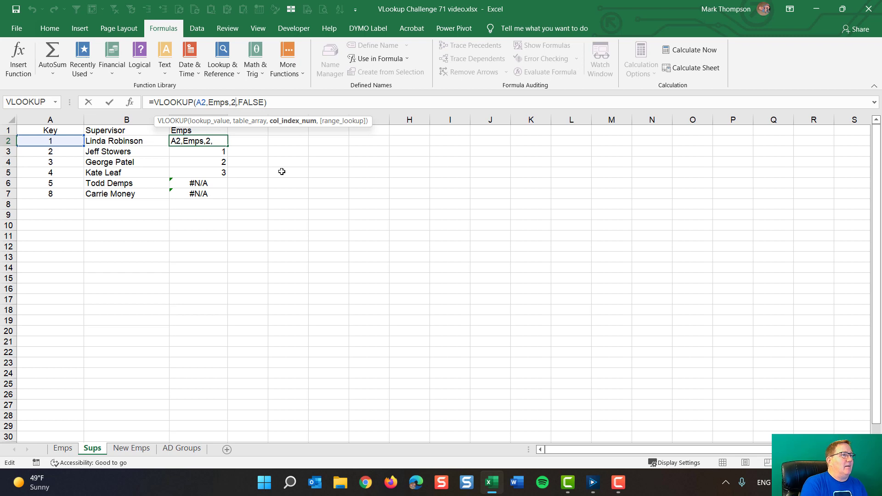
{"action": "key", "text": "BackSpace"}
{"action": "type", "text": "2"}
{"action": "key", "text": "Return"}
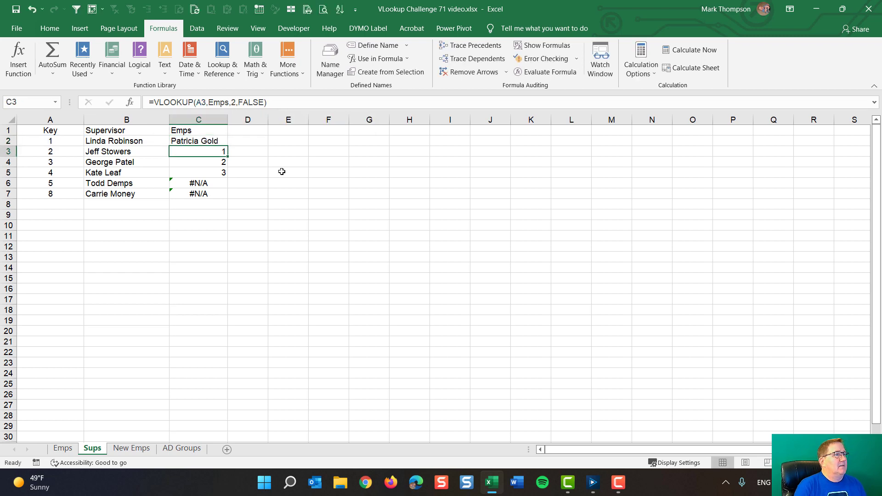
{"action": "left_click", "coordinate": [209, 139]}
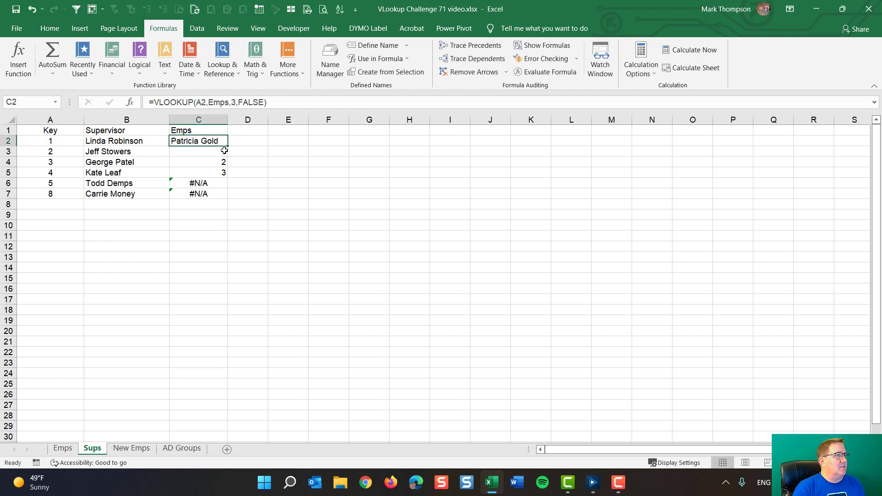
{"action": "left_click_drag", "start_coordinate": [228, 146], "coordinate": [225, 201]}
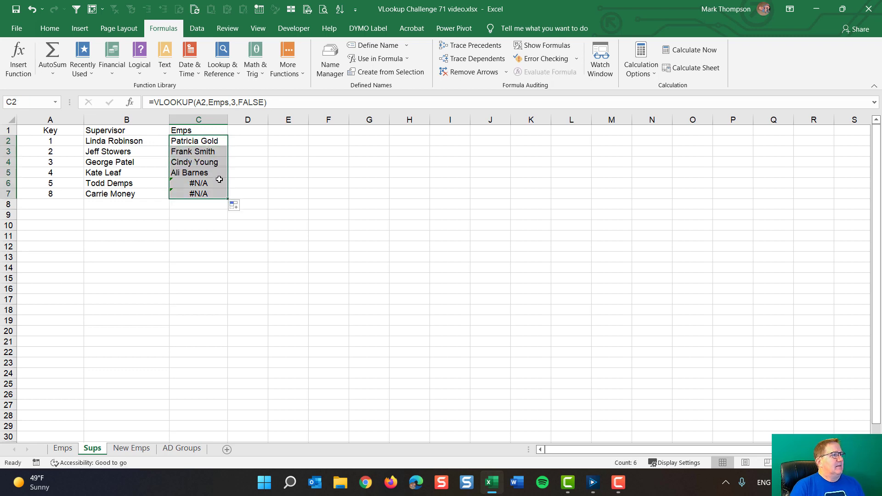
- Compare the matched and unmatched employee lookups on the Sups sheet with the Sup column results on the Emps sheet
{"action": "left_click_drag", "start_coordinate": [217, 185], "coordinate": [42, 194]}
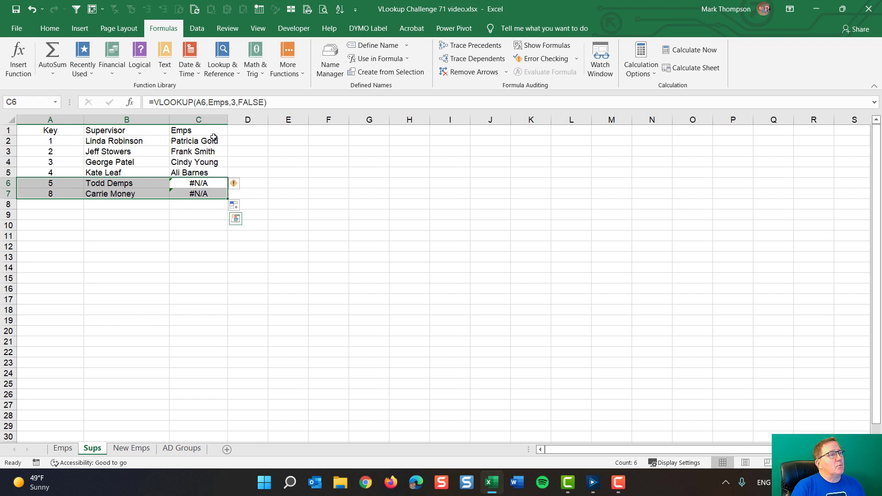
{"action": "left_click_drag", "start_coordinate": [214, 137], "coordinate": [215, 175]}
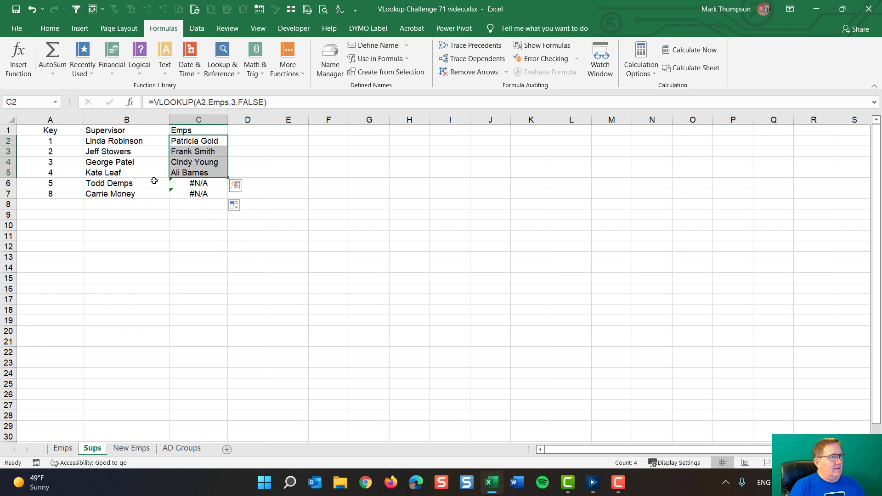
{"action": "left_click_drag", "start_coordinate": [192, 139], "coordinate": [198, 194]}
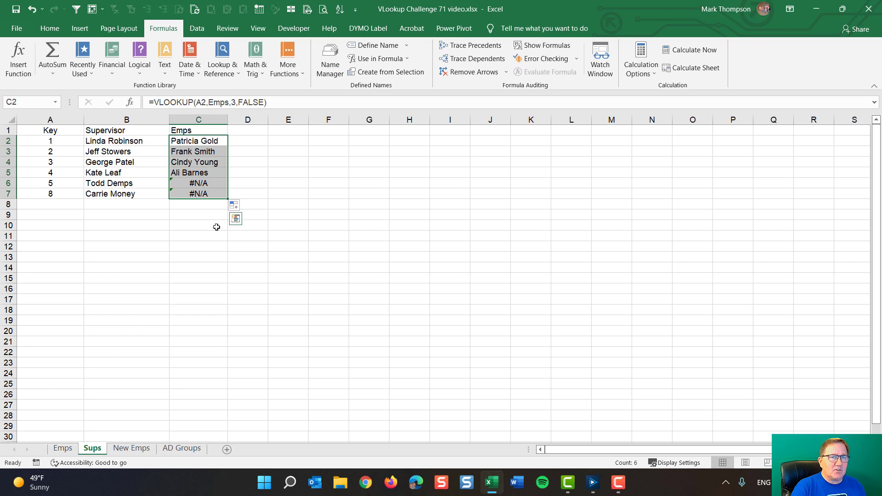
{"action": "left_click", "coordinate": [65, 450]}
{"action": "left_click", "coordinate": [239, 275]}
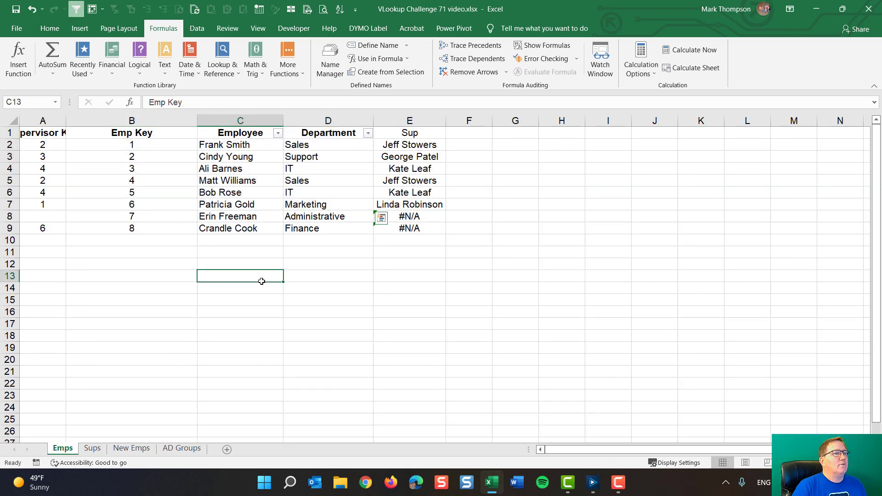
{"action": "left_click_drag", "start_coordinate": [419, 215], "coordinate": [416, 229]}
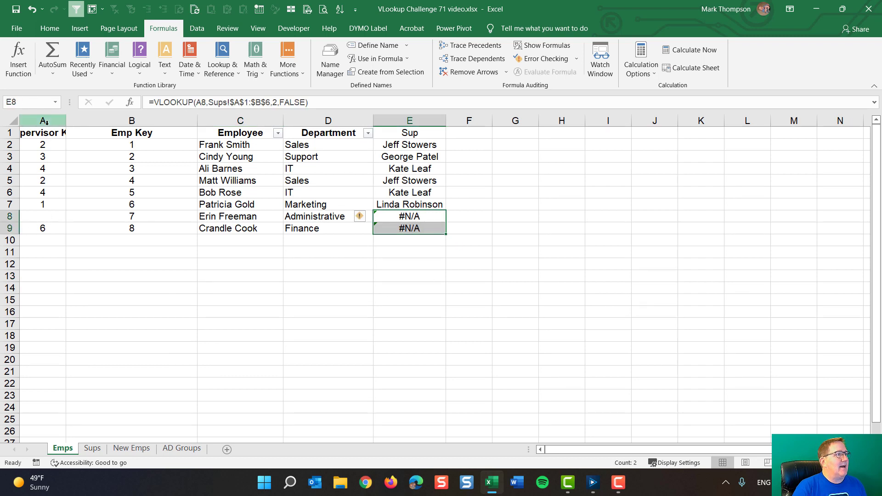
{"action": "left_click_drag", "start_coordinate": [46, 133], "coordinate": [372, 224]}
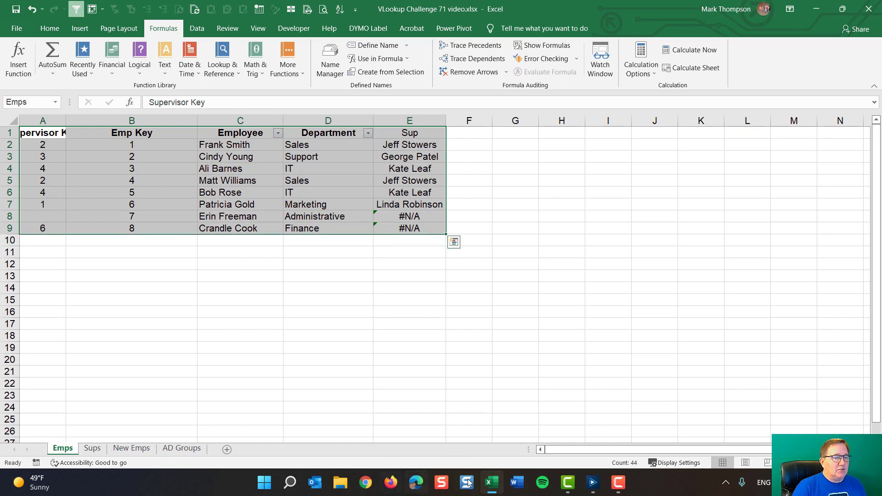
{"action": "mouse_move", "coordinate": [595, 486]}
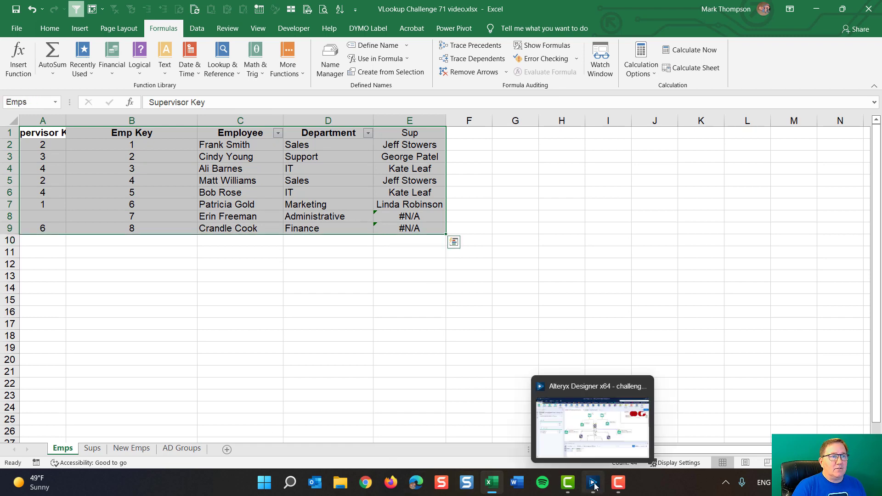
{"action": "left_click", "coordinate": [175, 263]}
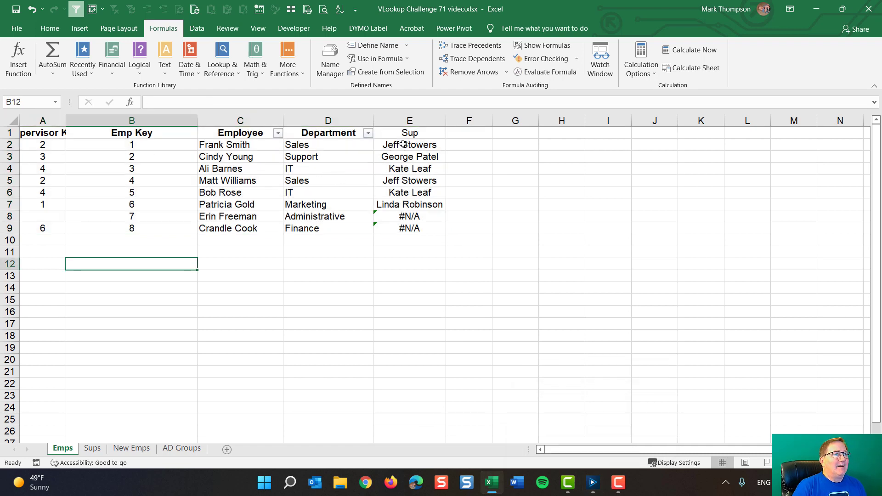
{"action": "left_click_drag", "start_coordinate": [403, 144], "coordinate": [390, 231]}
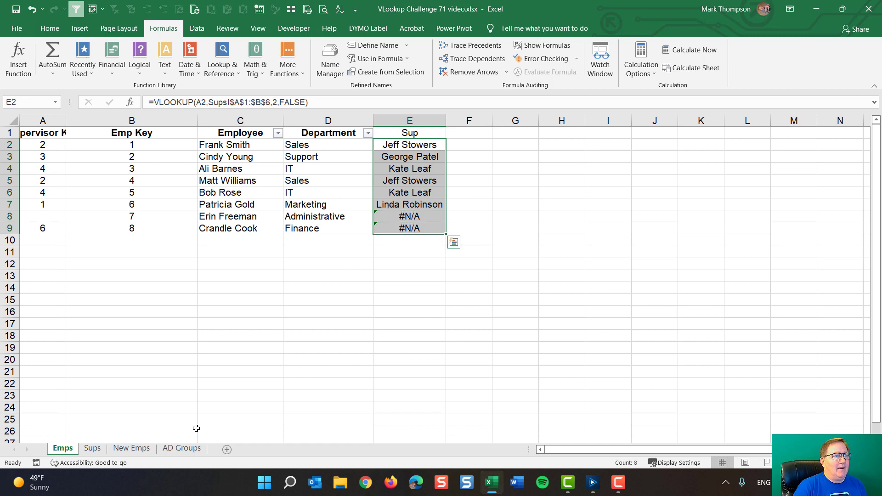
{"action": "left_click", "coordinate": [92, 447]}
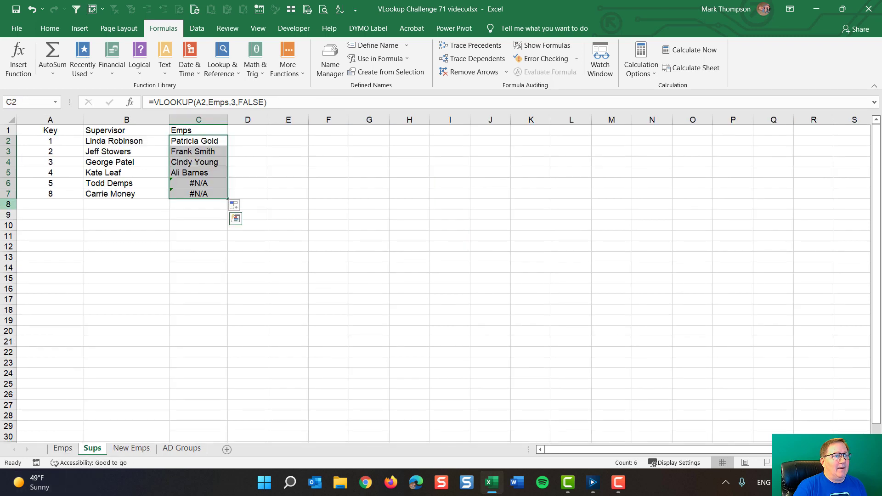
- Check the lookup results on the Emps sheet, switch to Alteryx Designer and review the SQL joins diagram above the workflow
{"action": "left_click", "coordinate": [64, 448]}
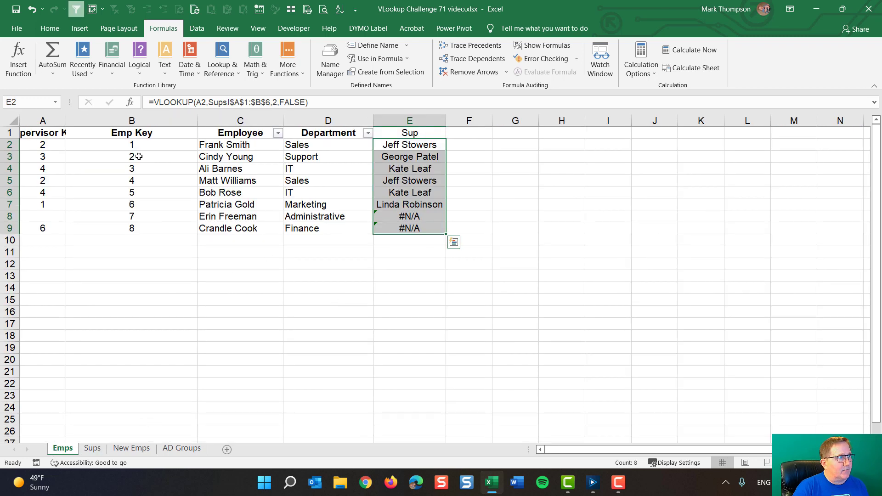
{"action": "left_click", "coordinate": [40, 133]}
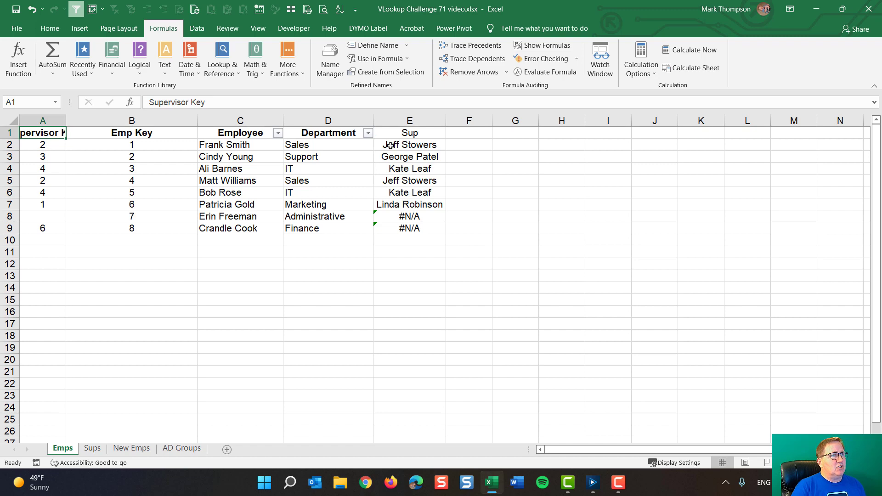
{"action": "left_click", "coordinate": [591, 482]}
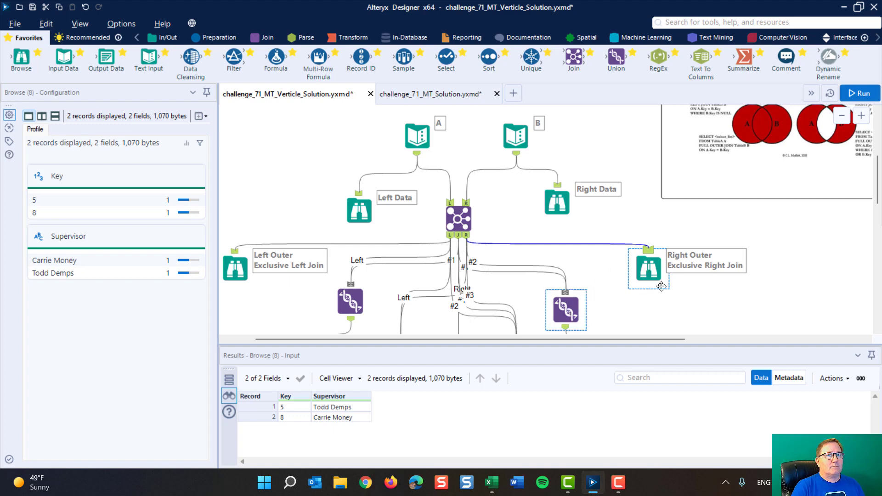
{"action": "scroll", "coordinate": [785, 273], "scroll_direction": "up", "scroll_amount": 3}
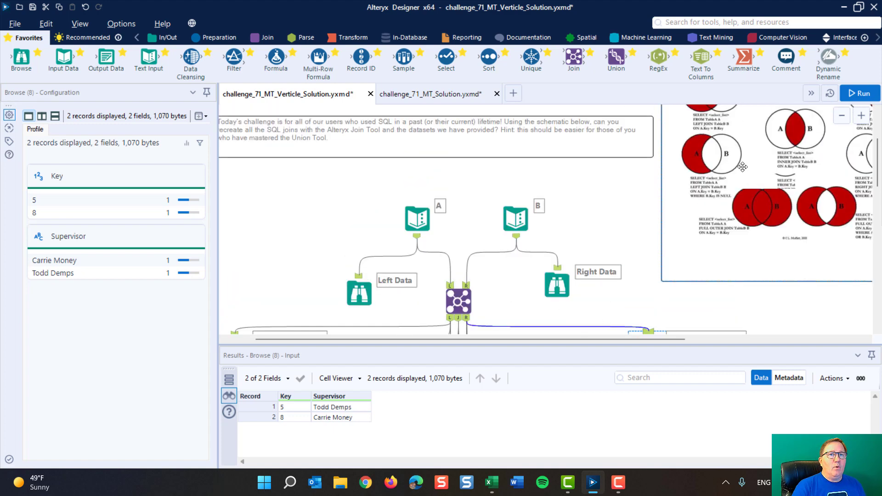
{"action": "scroll", "coordinate": [742, 163], "scroll_direction": "up", "scroll_amount": 2}
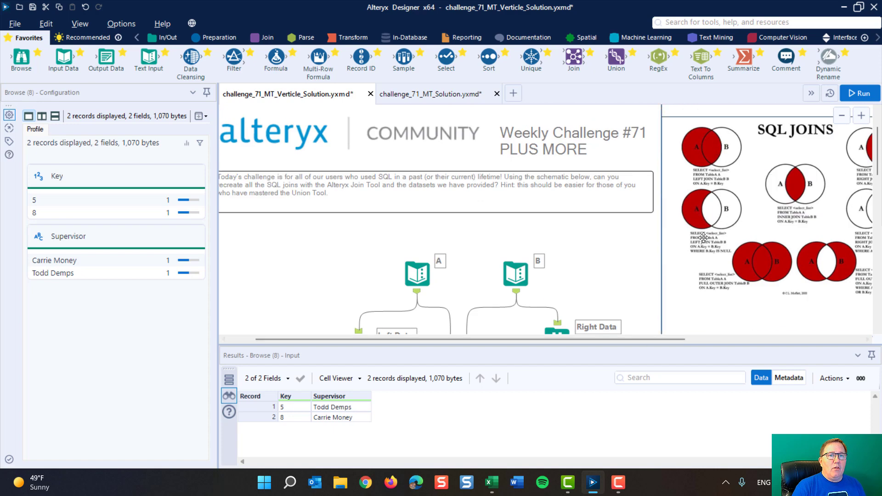
{"action": "scroll", "coordinate": [528, 269], "scroll_direction": "down", "scroll_amount": 3}
{"action": "scroll", "coordinate": [528, 269], "scroll_direction": "down", "scroll_amount": 2}
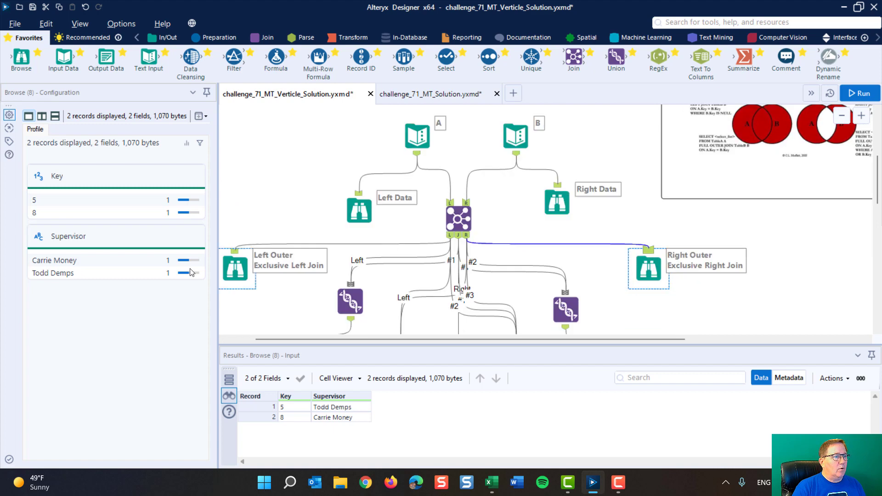
- Inspect the records in the Left Outer Exclusive Left Join output and review the workflow branches around the Join tool
{"action": "left_click", "coordinate": [227, 260]}
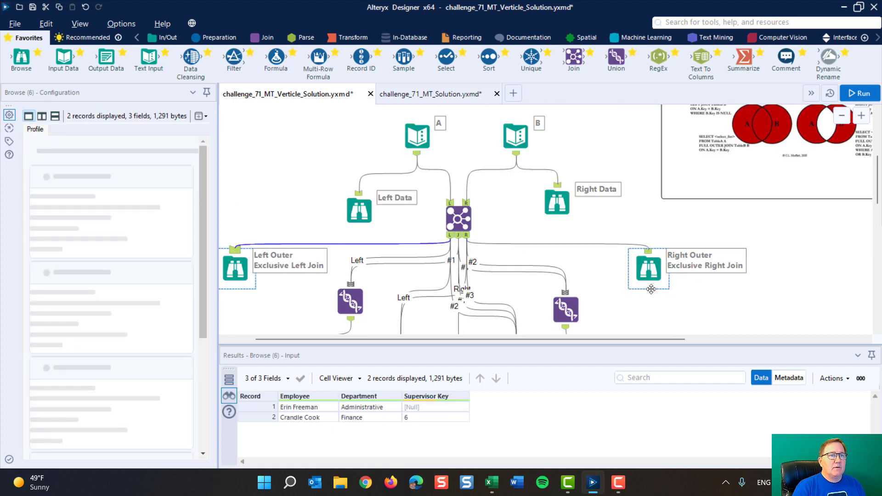
{"action": "scroll", "coordinate": [602, 260], "scroll_direction": "down", "scroll_amount": 1, "text": "ctrl"}
{"action": "scroll", "coordinate": [655, 199], "scroll_direction": "up", "scroll_amount": 1}
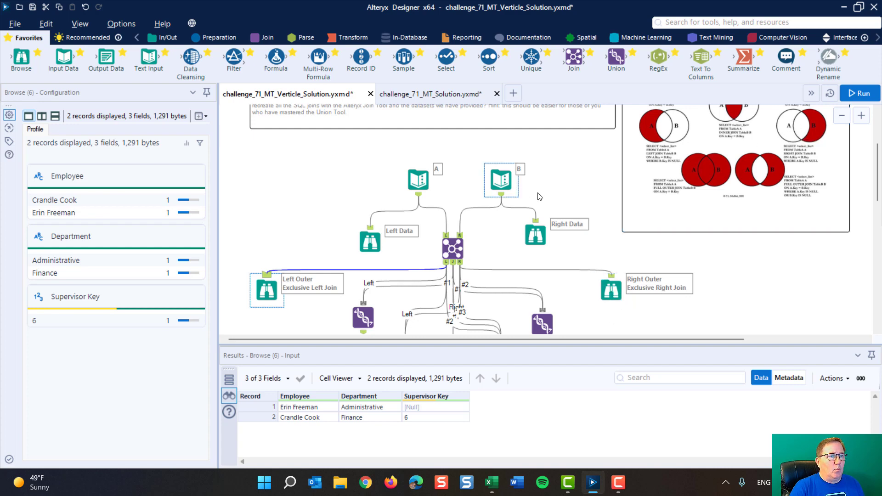
{"action": "scroll", "coordinate": [572, 184], "scroll_direction": "down", "scroll_amount": 3}
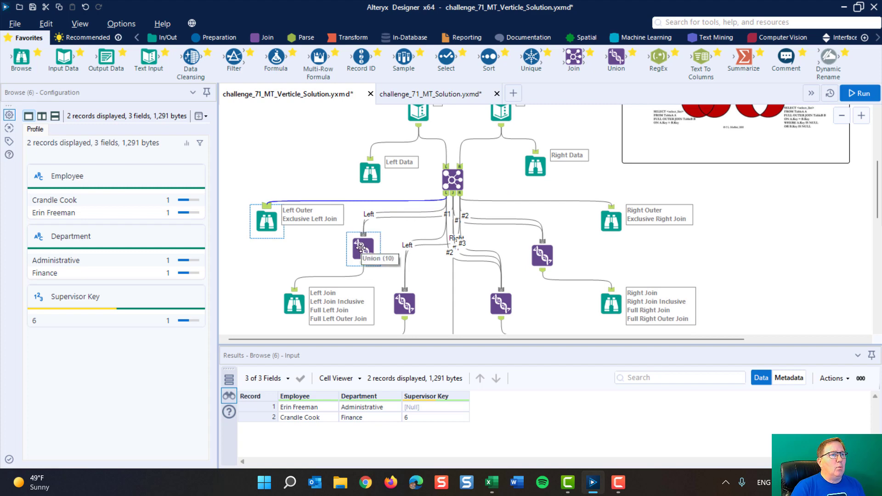
{"action": "scroll", "coordinate": [777, 207], "scroll_direction": "up", "scroll_amount": 5}
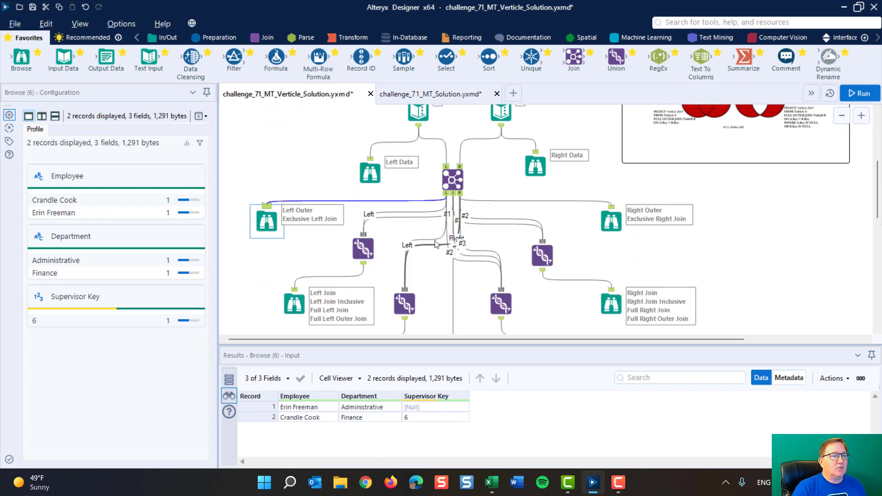
{"action": "scroll", "coordinate": [416, 216], "scroll_direction": "down", "scroll_amount": 5}
- Inspect the Left and #1 connections feeding the left join's Union and view all of its output columns
{"action": "left_click", "coordinate": [412, 215]}
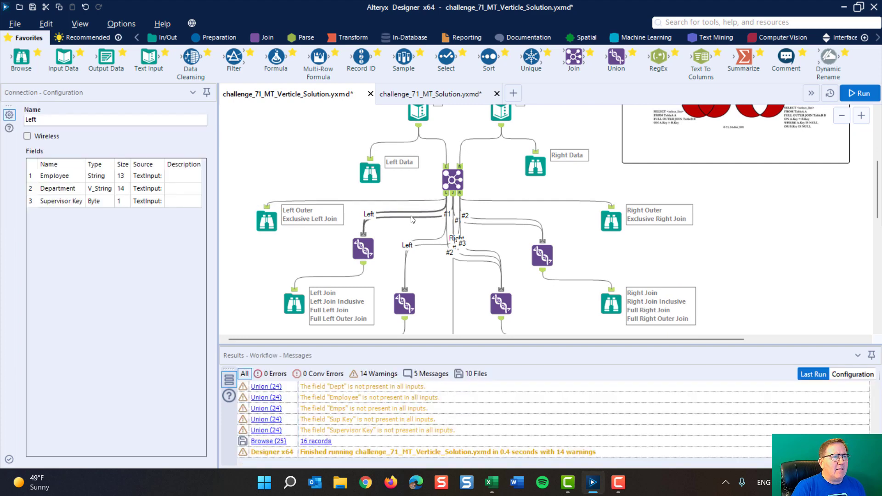
{"action": "left_click", "coordinate": [412, 216]}
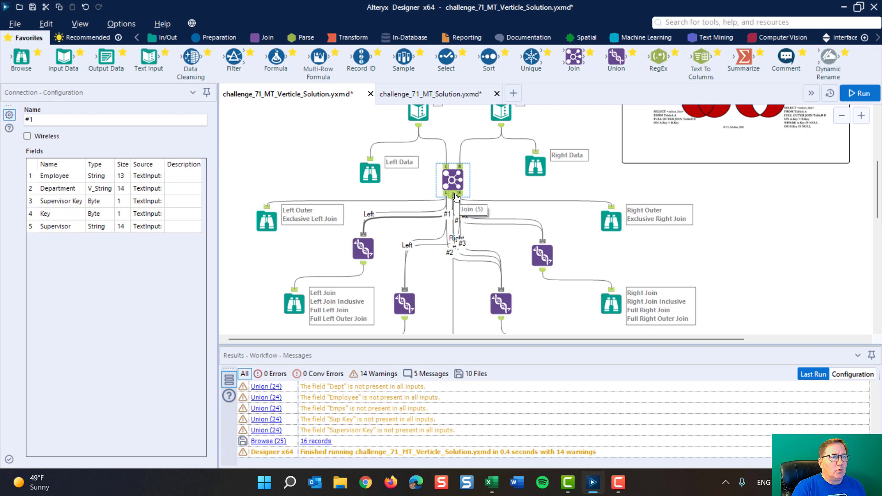
{"action": "left_click", "coordinate": [374, 247]}
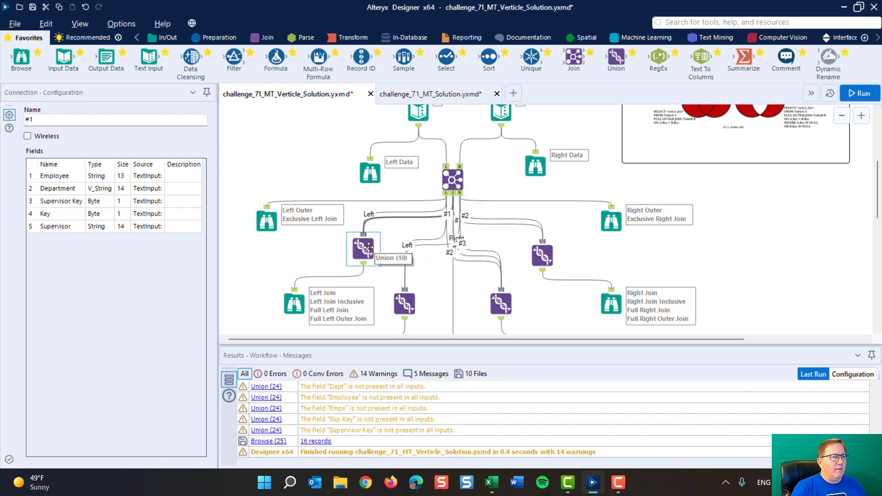
{"action": "left_click", "coordinate": [367, 248]}
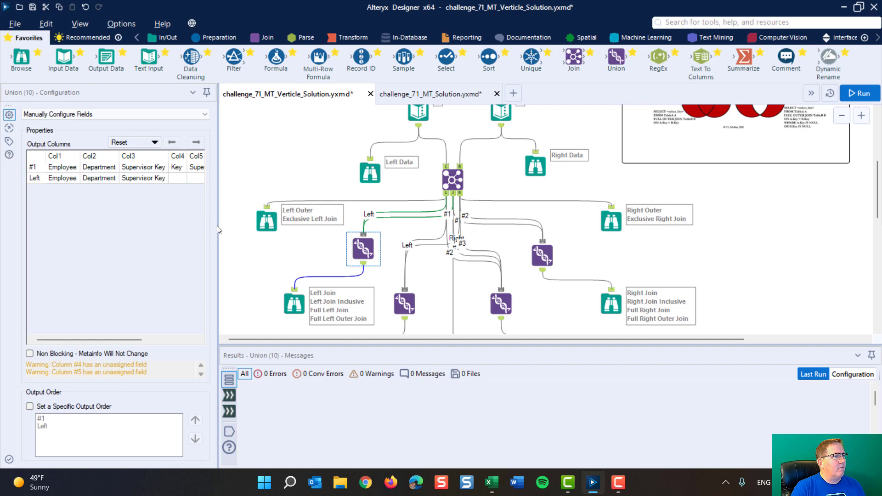
{"action": "left_click_drag", "start_coordinate": [219, 230], "coordinate": [301, 227]}
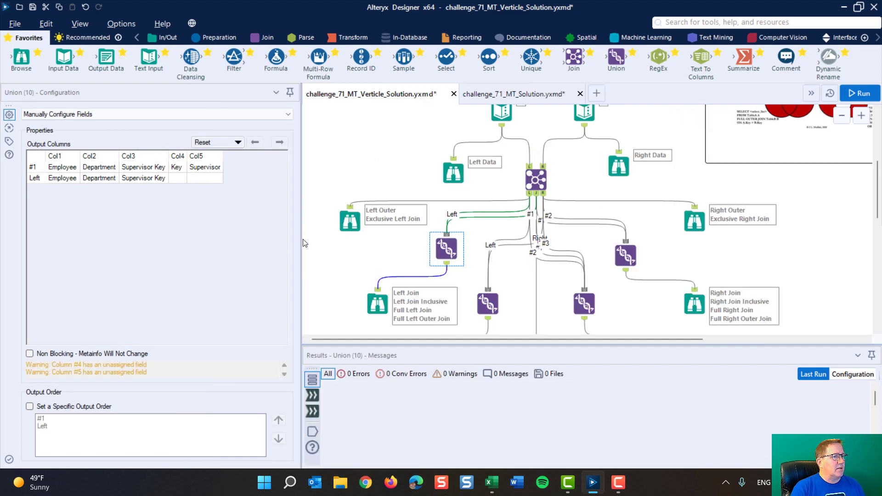
- View all records of the Left Join Inclusive output and compare the matched rows 2 to 7 with unmatched rows 1 and 8
{"action": "left_click", "coordinate": [378, 299]}
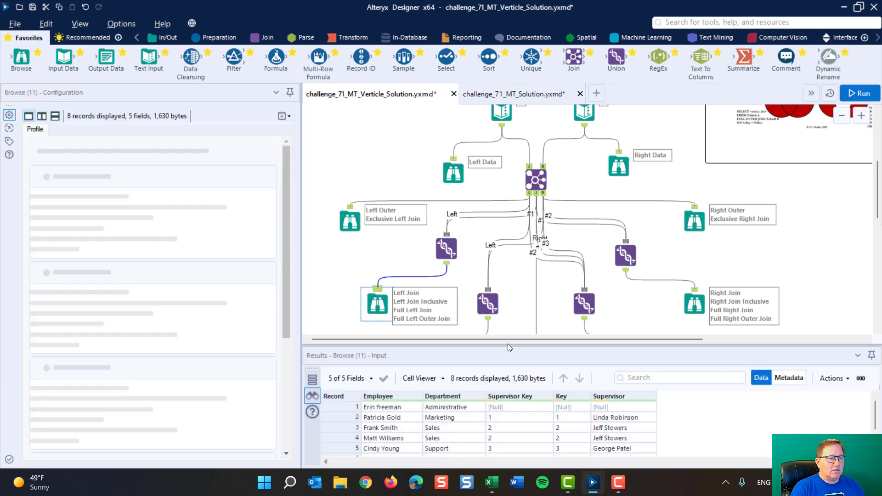
{"action": "left_click_drag", "start_coordinate": [508, 346], "coordinate": [508, 316]}
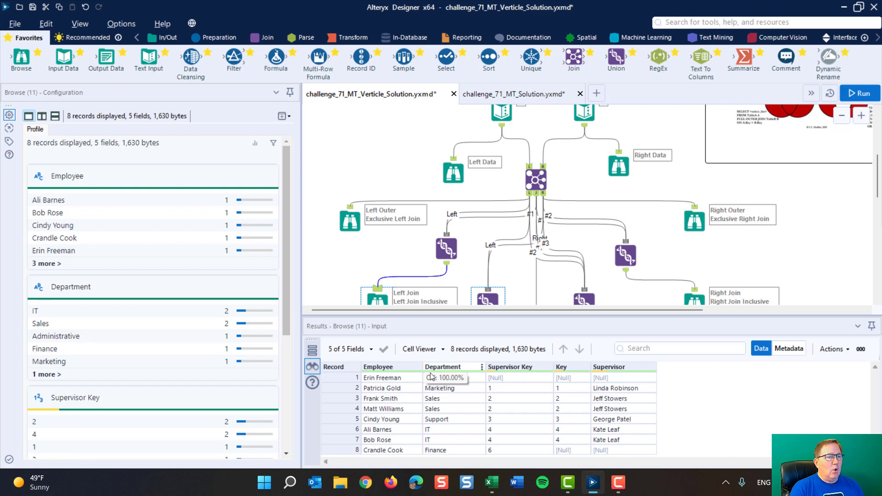
{"action": "left_click", "coordinate": [399, 389]}
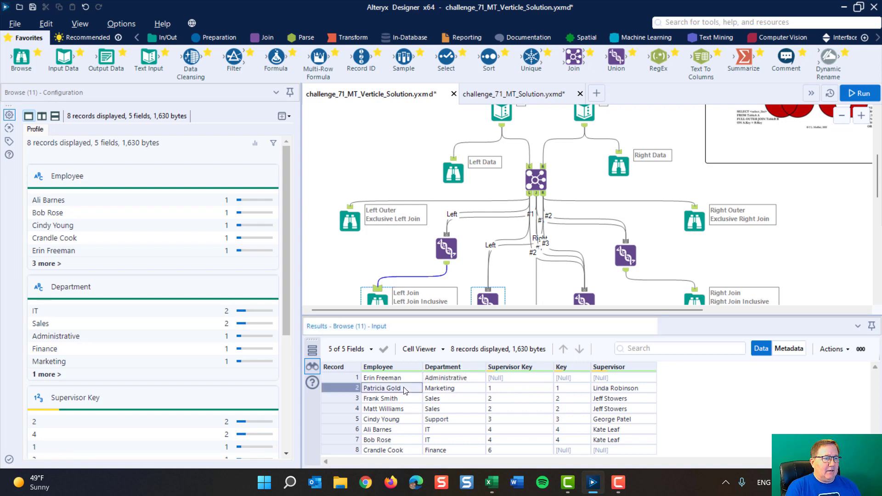
{"action": "left_click_drag", "start_coordinate": [334, 386], "coordinate": [334, 437]}
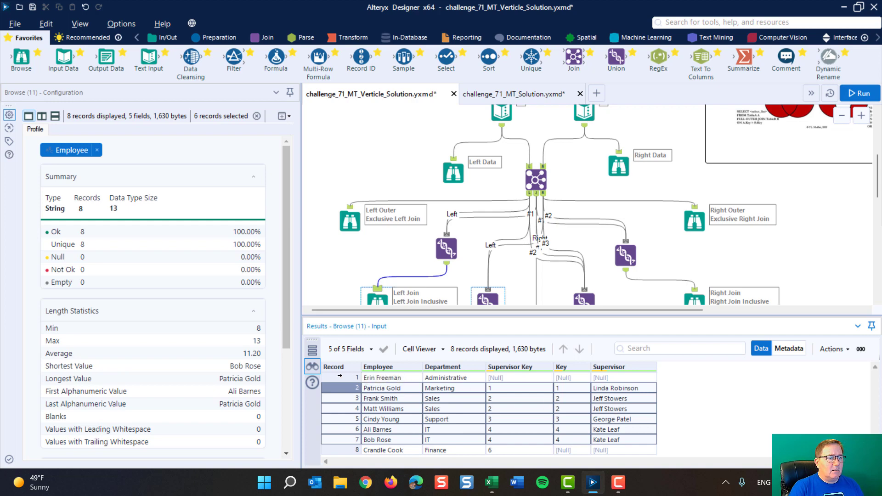
{"action": "left_click", "coordinate": [340, 375]}
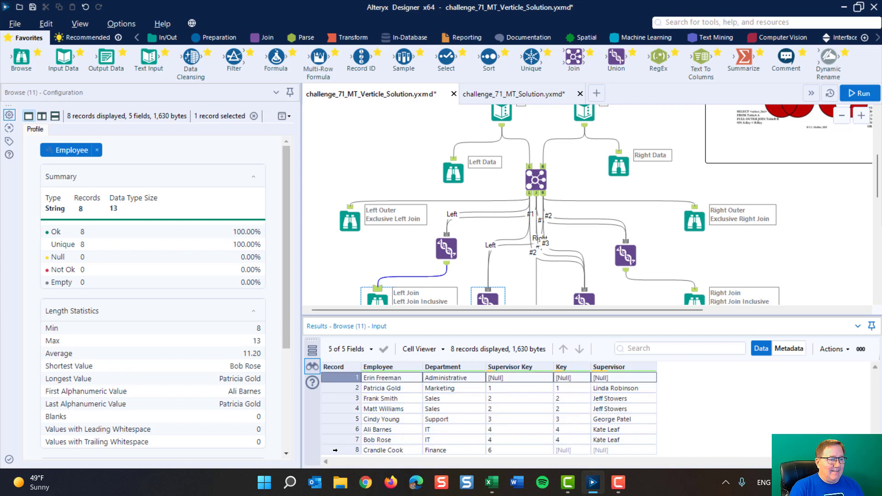
{"action": "left_click", "coordinate": [335, 450]}
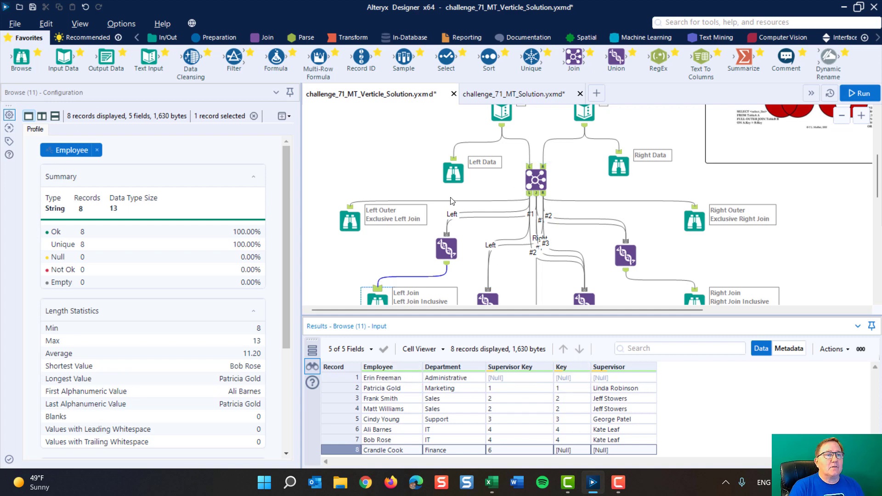
- Set the right join's Union tool to Manually Configure Fields
{"action": "scroll", "coordinate": [317, 244], "scroll_direction": "down", "scroll_amount": 1}
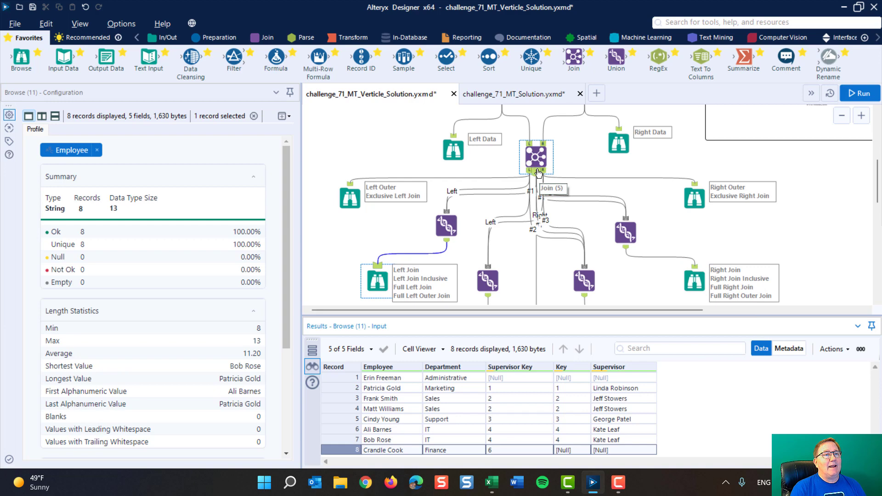
{"action": "left_click", "coordinate": [626, 232]}
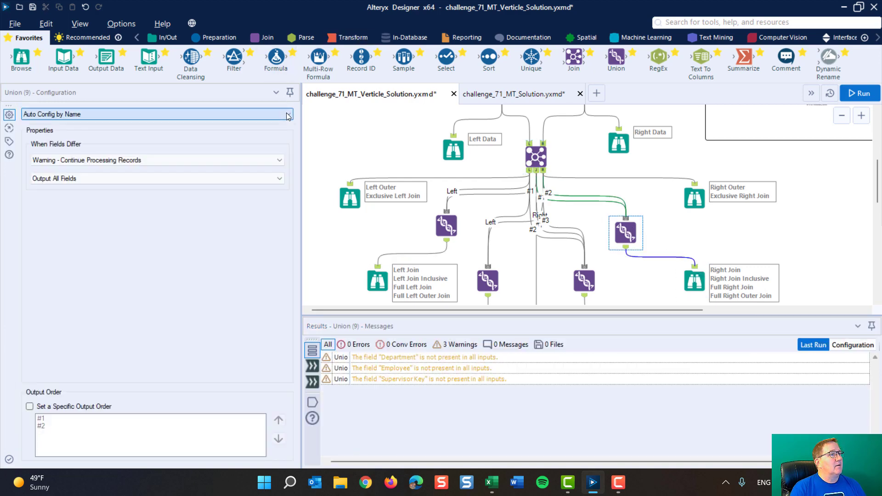
{"action": "left_click", "coordinate": [92, 115]}
{"action": "left_click", "coordinate": [96, 139]}
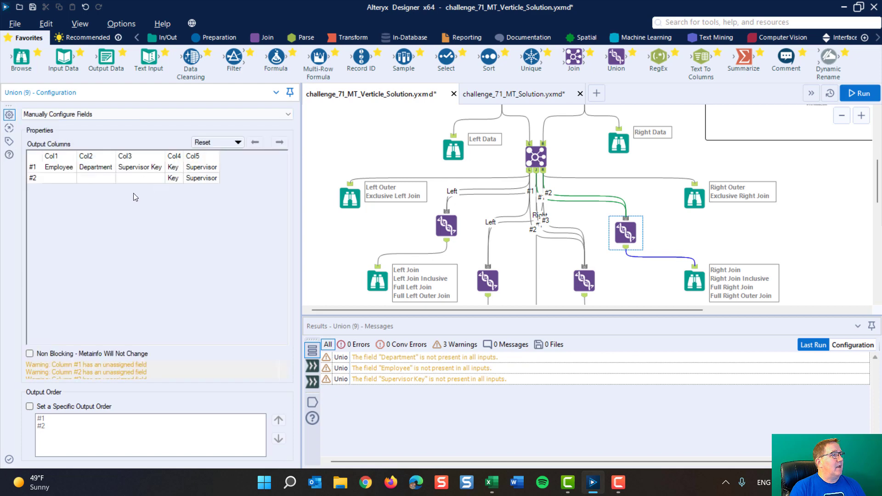
- View the Right Join Inclusive output and compare the matched rows 1 to 6 with unmatched rows 7 and 8
{"action": "left_click", "coordinate": [697, 281]}
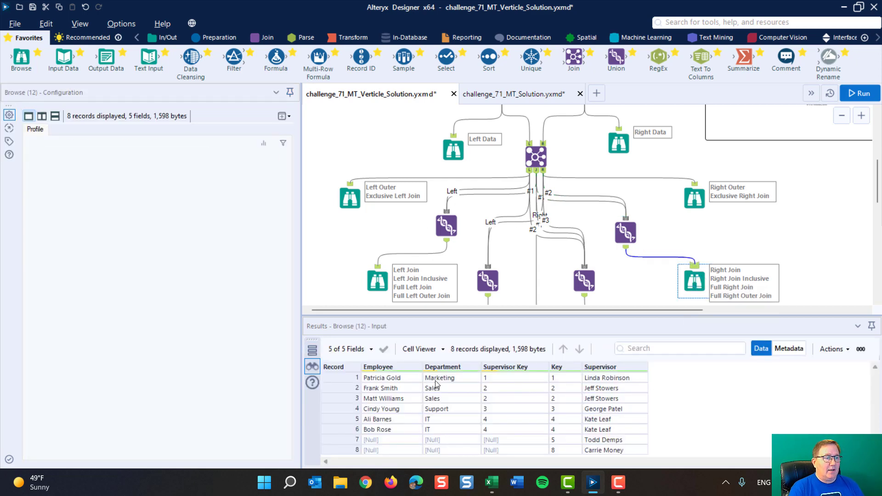
{"action": "left_click_drag", "start_coordinate": [333, 377], "coordinate": [323, 429]}
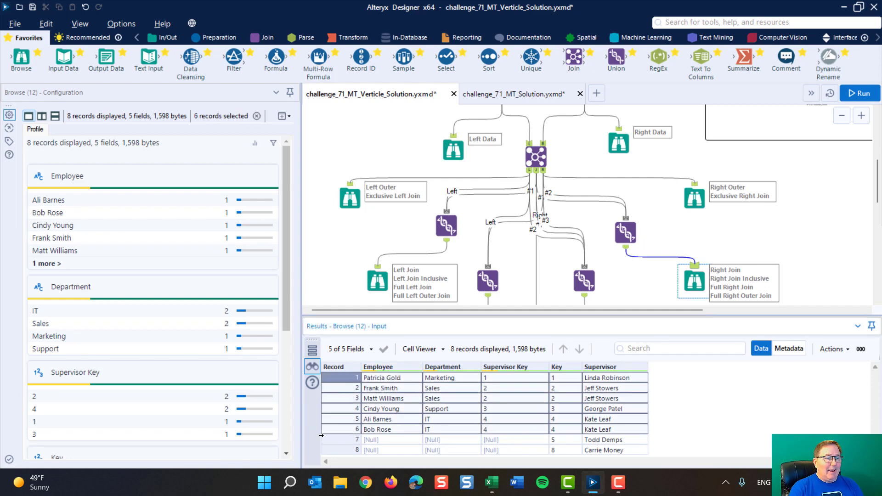
{"action": "left_click_drag", "start_coordinate": [333, 439], "coordinate": [332, 450]}
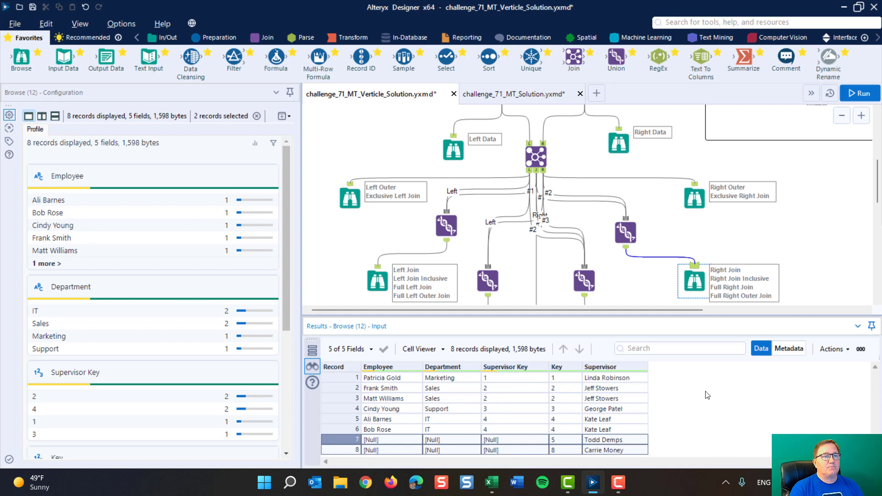
- Inspect the Left and Right connections feeding the Full Outer Exclusive branch and view its output records
{"action": "scroll", "coordinate": [657, 232], "scroll_direction": "down", "scroll_amount": 3}
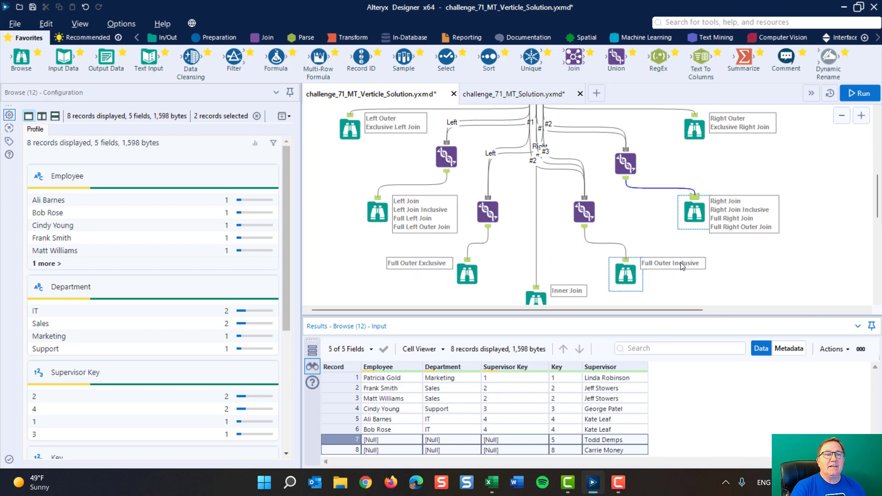
{"action": "left_click", "coordinate": [467, 274]}
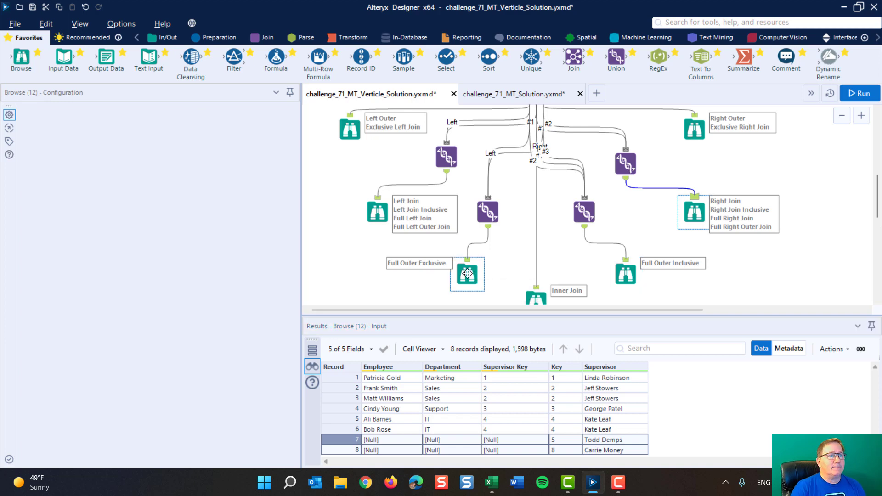
{"action": "left_click", "coordinate": [503, 153]}
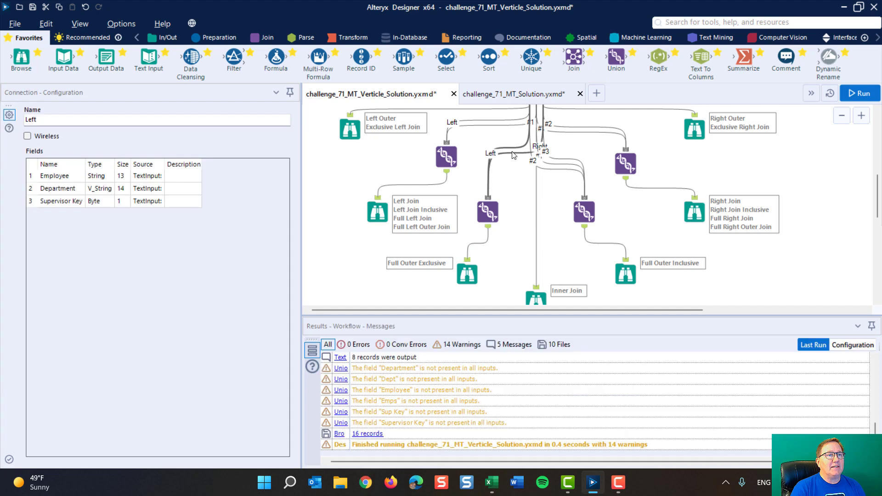
{"action": "left_click", "coordinate": [513, 155]}
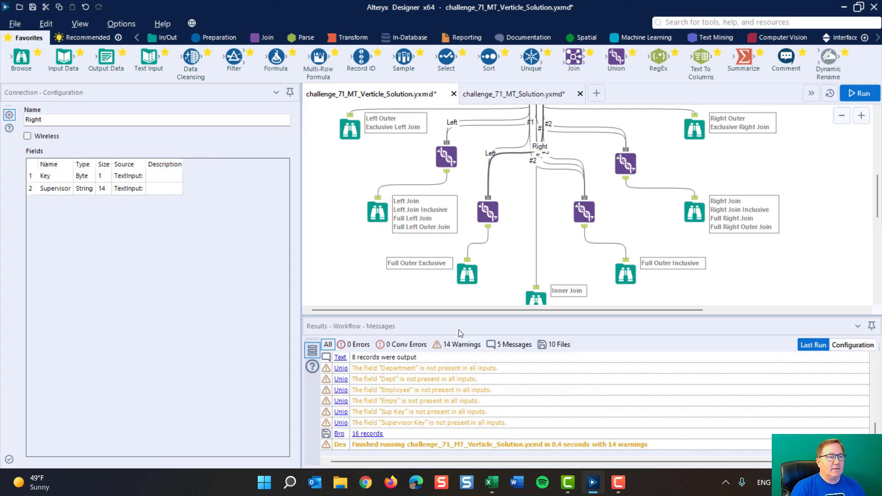
{"action": "left_click", "coordinate": [468, 273]}
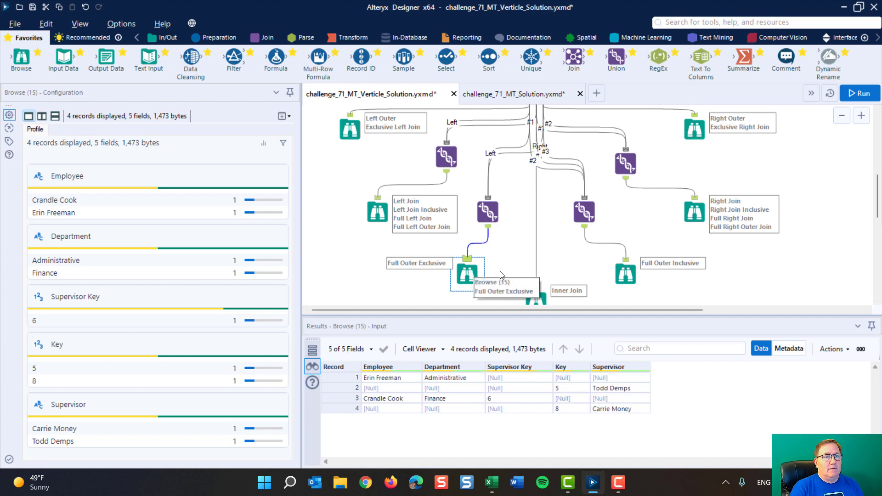
- Open the Full Outer Inclusive output and enlarge the results area to view all of its records
{"action": "left_click", "coordinate": [624, 276]}
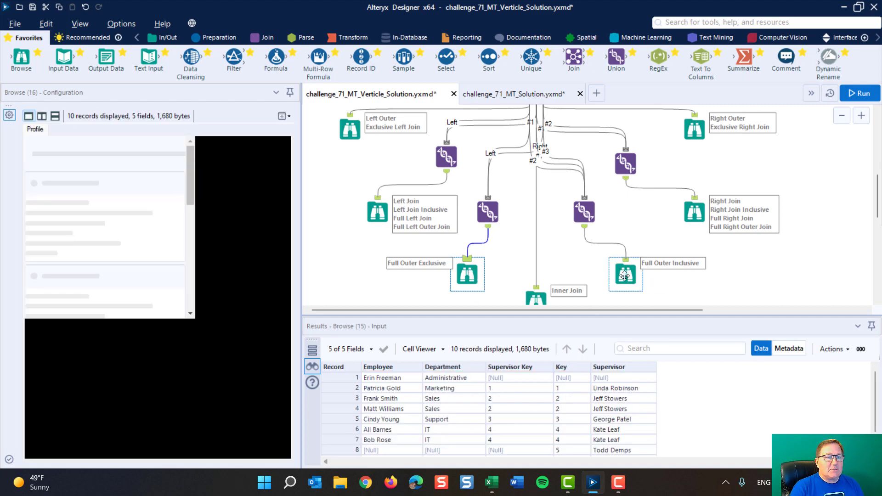
{"action": "left_click_drag", "start_coordinate": [558, 312], "coordinate": [556, 272]}
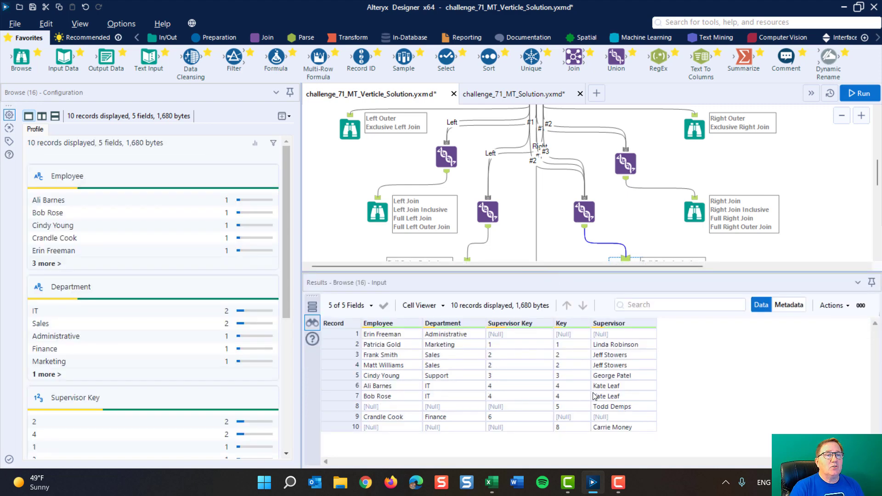
{"action": "scroll", "coordinate": [558, 234], "scroll_direction": "down", "scroll_amount": 2}
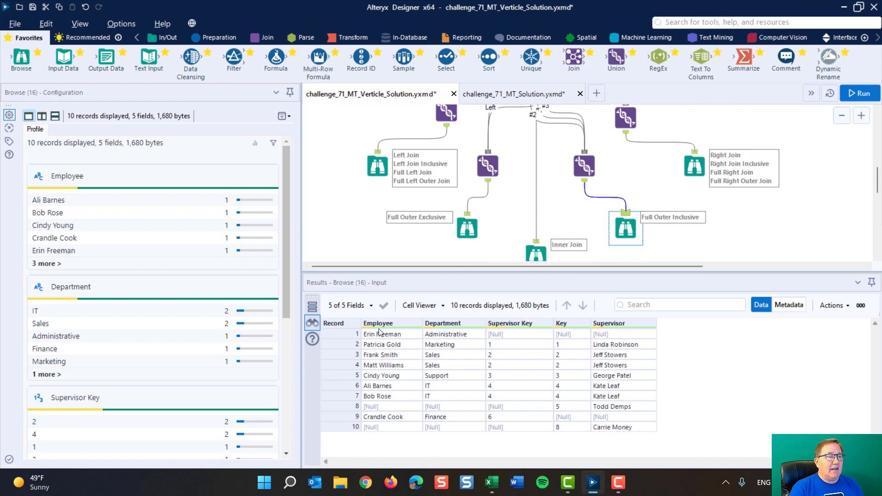
- Examine the Full Outer Inclusive records, comparing matched rows 2 to 7 with unmatched rows 1, 8, 9 and 10
{"action": "left_click", "coordinate": [339, 332]}
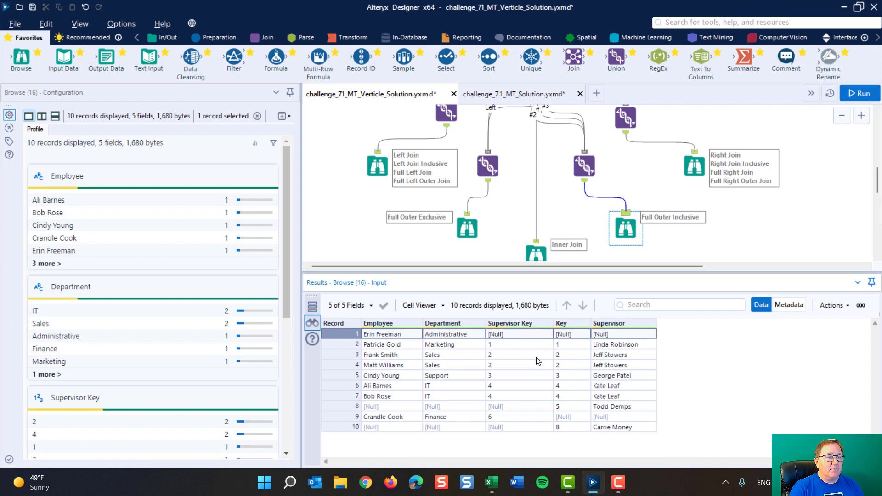
{"action": "left_click", "coordinate": [514, 336]}
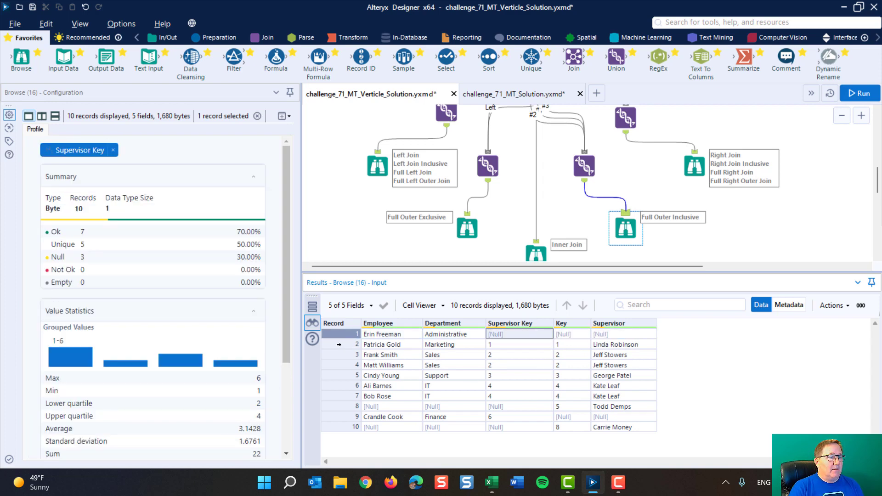
{"action": "left_click_drag", "start_coordinate": [338, 345], "coordinate": [333, 399]}
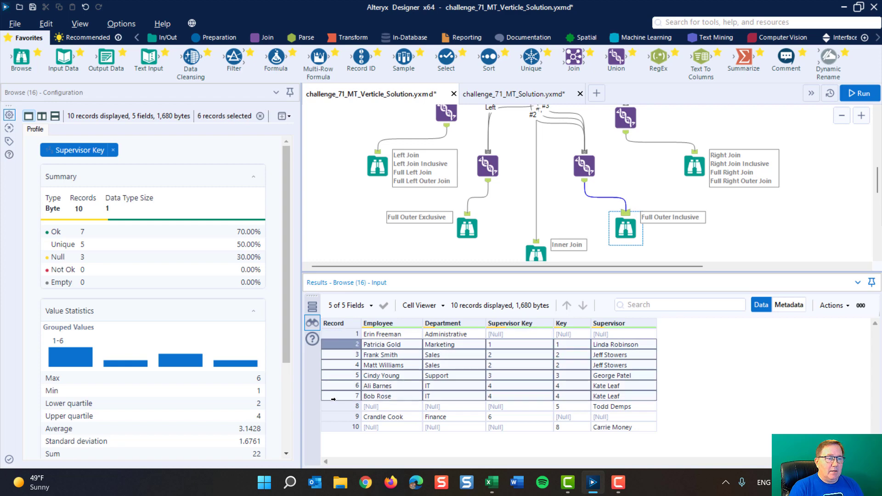
{"action": "left_click", "coordinate": [335, 406]}
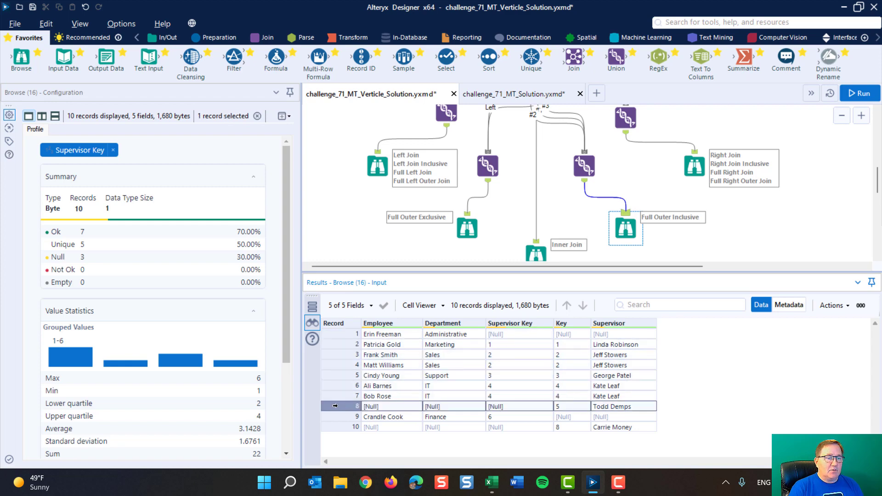
{"action": "left_click", "coordinate": [331, 417]}
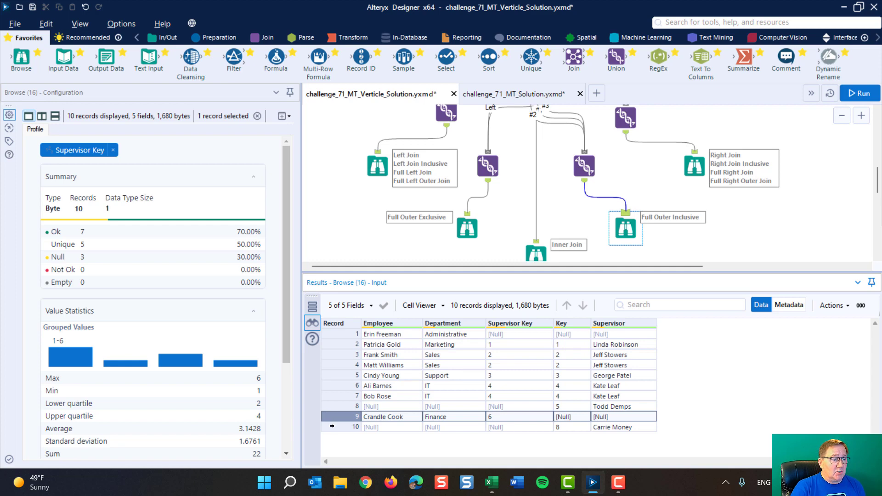
{"action": "left_click", "coordinate": [334, 425]}
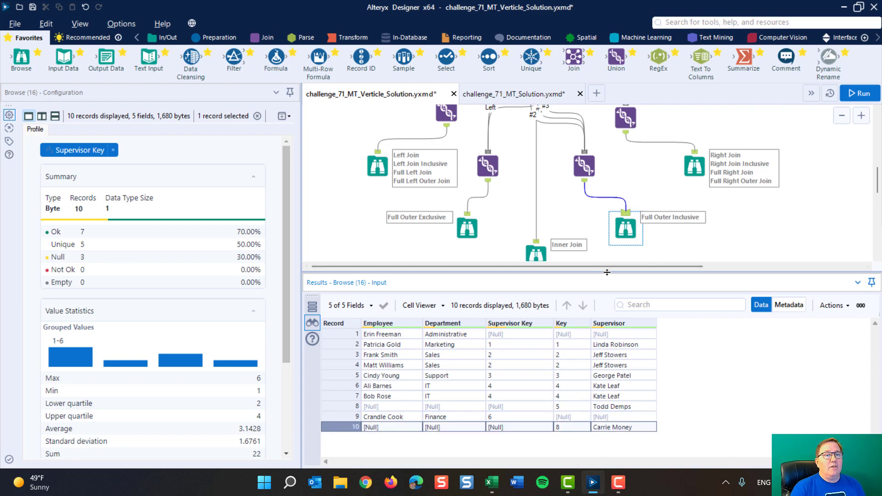
{"action": "left_click_drag", "start_coordinate": [607, 272], "coordinate": [606, 329]}
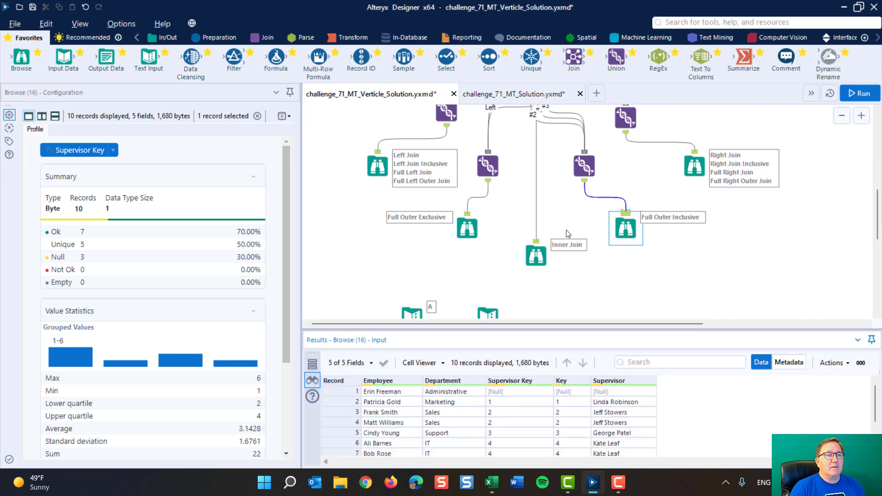
- Locate the separate two-input union example below the Inner Join output and inspect the fields of both its Text Input tools
{"action": "scroll", "coordinate": [574, 222], "scroll_direction": "up", "scroll_amount": 1}
{"action": "scroll", "coordinate": [573, 222], "scroll_direction": "up", "scroll_amount": 4}
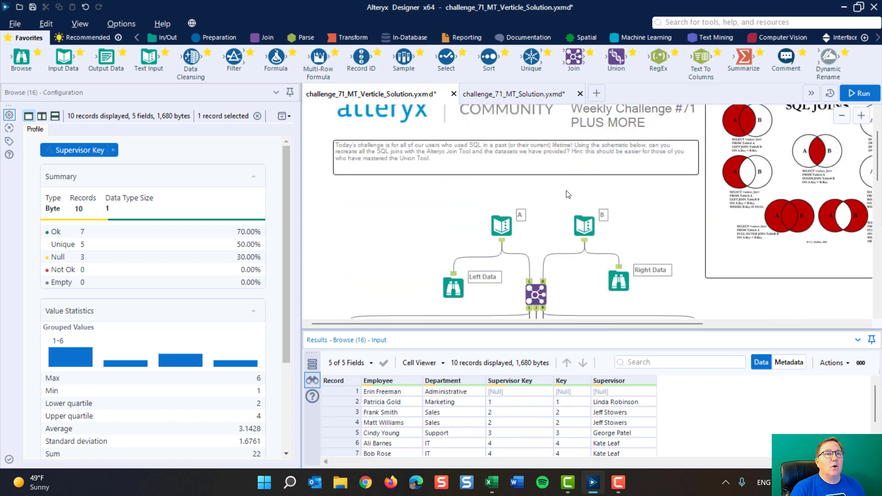
{"action": "scroll", "coordinate": [566, 193], "scroll_direction": "up", "scroll_amount": 1}
{"action": "scroll", "coordinate": [527, 173], "scroll_direction": "down", "scroll_amount": 10}
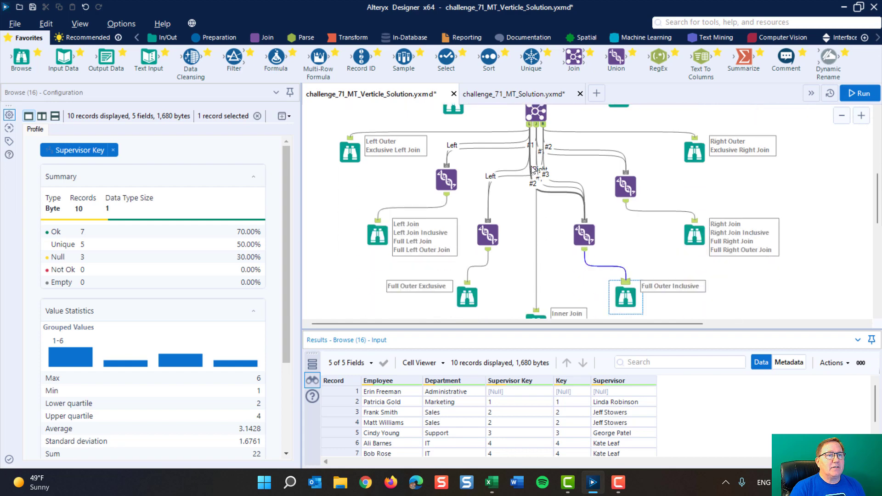
{"action": "scroll", "coordinate": [534, 164], "scroll_direction": "down", "scroll_amount": 1}
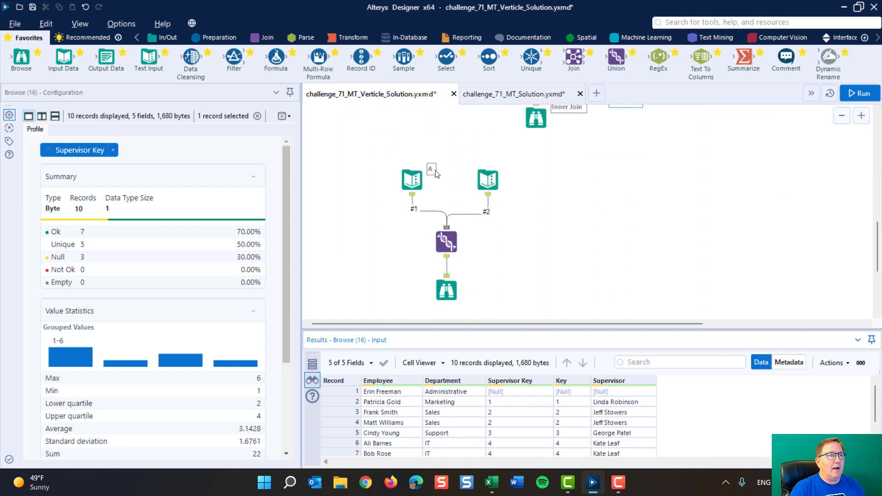
{"action": "left_click", "coordinate": [414, 179]}
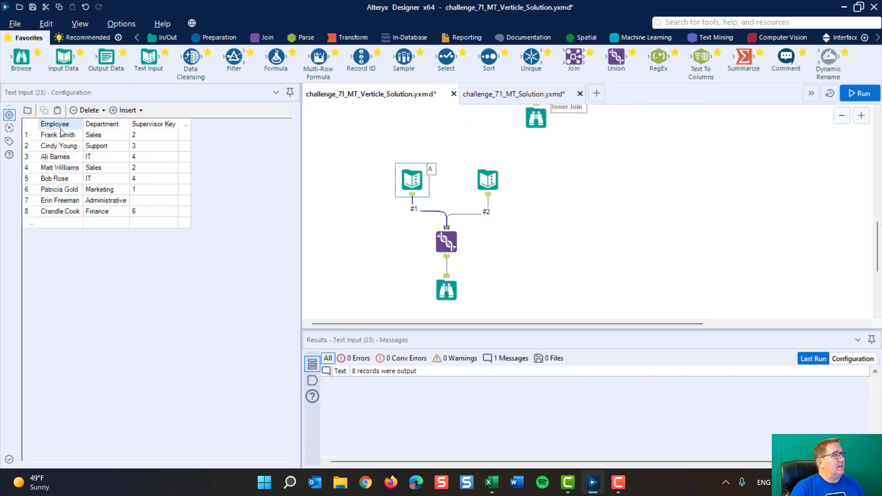
{"action": "left_click", "coordinate": [494, 179], "text": "ctrl"}
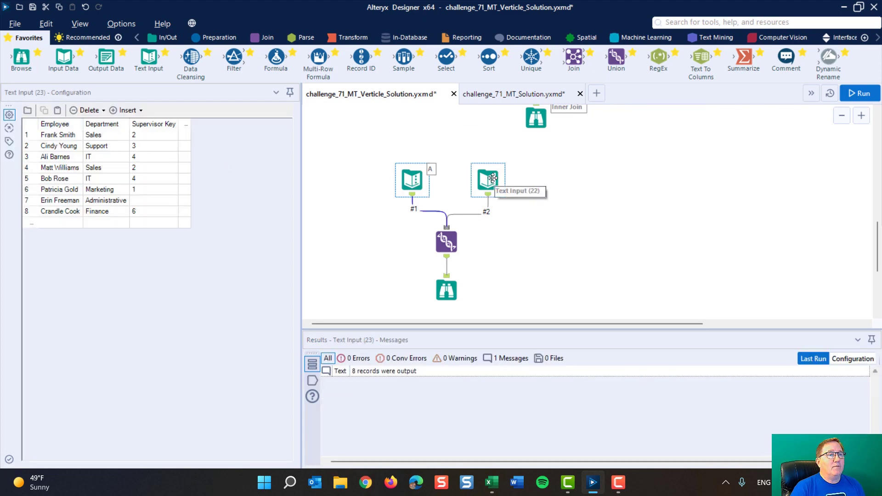
{"action": "left_click", "coordinate": [494, 178]}
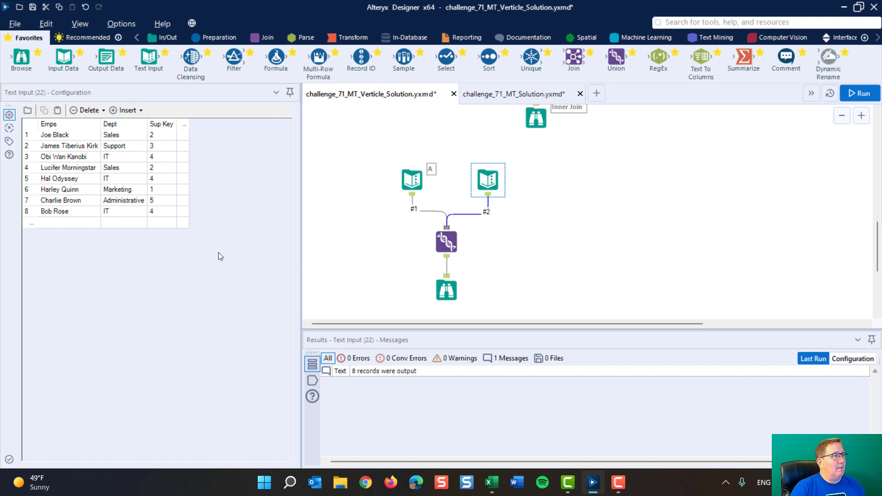
- Switch the Union tool in the two-input example from automatic configuration to Manually Configure Fields
{"action": "left_click", "coordinate": [446, 239]}
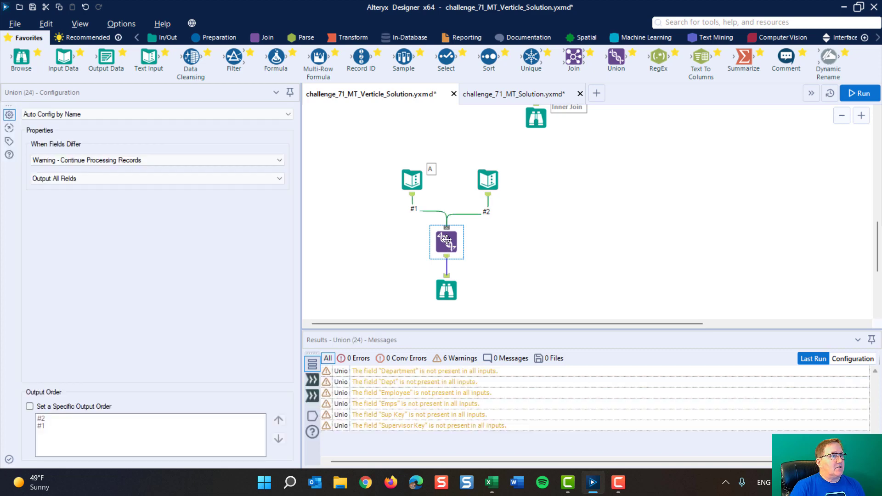
{"action": "left_click", "coordinate": [290, 116]}
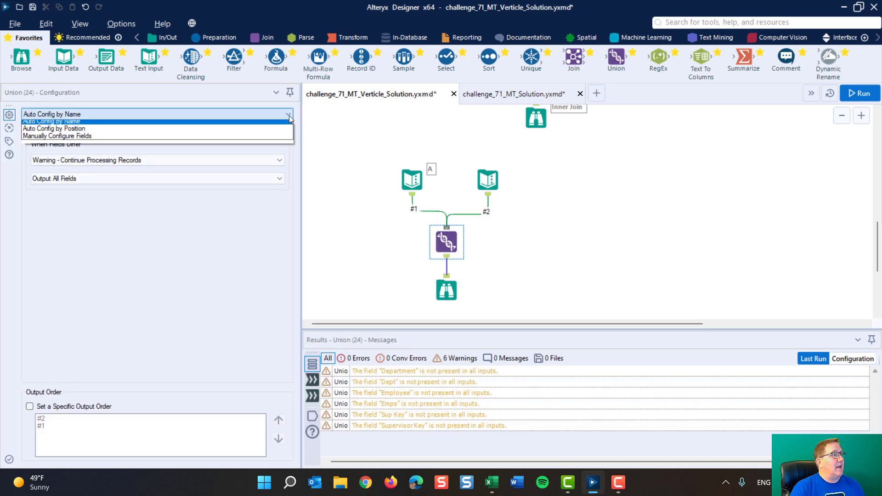
{"action": "left_click", "coordinate": [105, 140]}
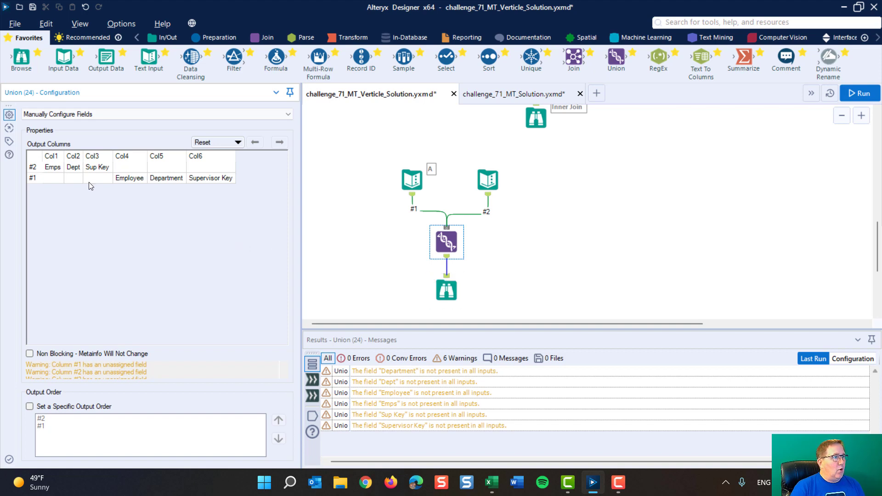
- View the example's Browse output with enlarged results and examine the Emps, Dept and Sup Key values in records 1 to 8
{"action": "left_click", "coordinate": [446, 290]}
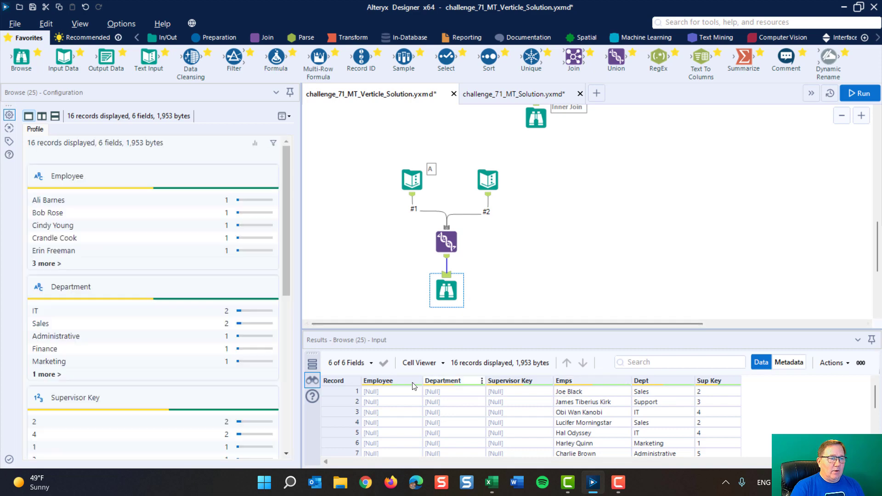
{"action": "scroll", "coordinate": [421, 400], "scroll_direction": "down", "scroll_amount": 3}
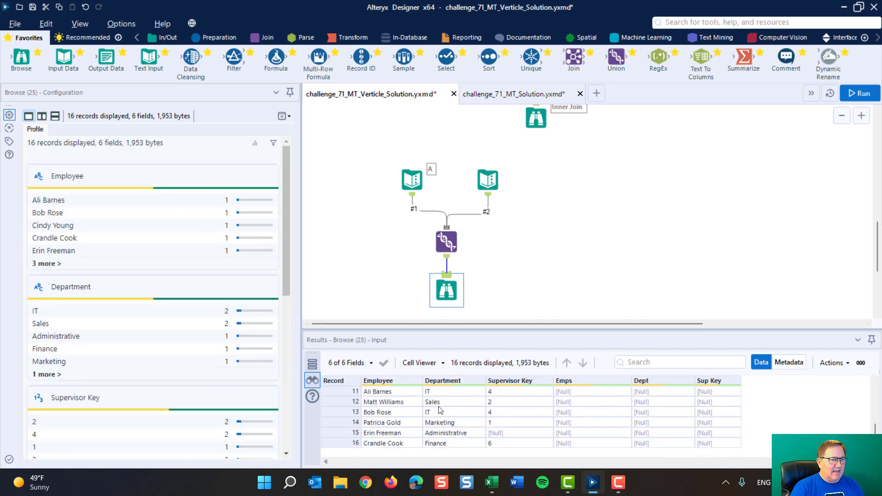
{"action": "scroll", "coordinate": [512, 408], "scroll_direction": "up", "scroll_amount": 1}
{"action": "left_click_drag", "start_coordinate": [570, 329], "coordinate": [568, 197]}
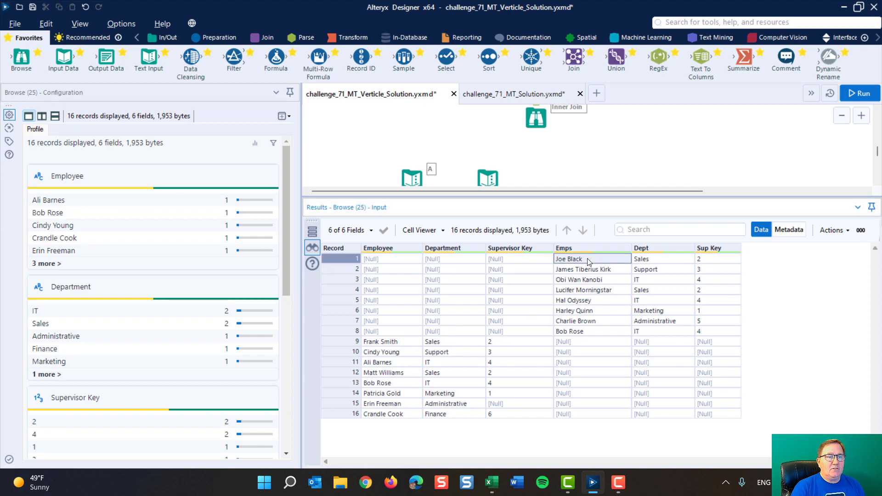
{"action": "left_click_drag", "start_coordinate": [588, 262], "coordinate": [723, 333]}
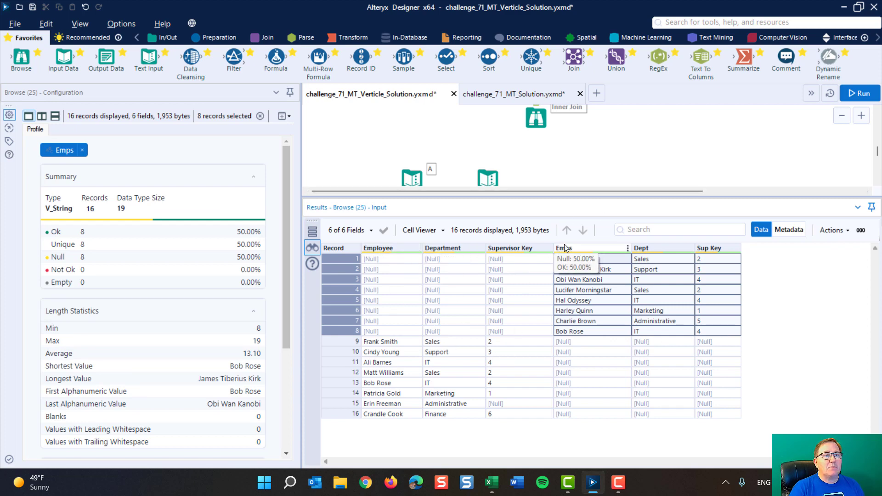
- Align input #1's Employee, Department and Supervisor Key fields under Emps, Dept and Sup Key in the Union tool, and widen those columns
{"action": "scroll", "coordinate": [570, 186], "scroll_direction": "down", "scroll_amount": 3}
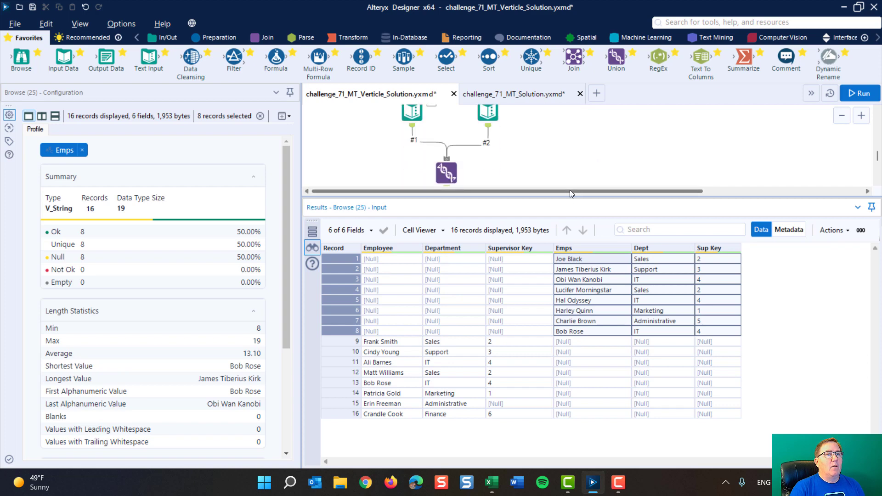
{"action": "left_click_drag", "start_coordinate": [567, 197], "coordinate": [567, 299]}
{"action": "scroll", "coordinate": [545, 232], "scroll_direction": "up", "scroll_amount": 1}
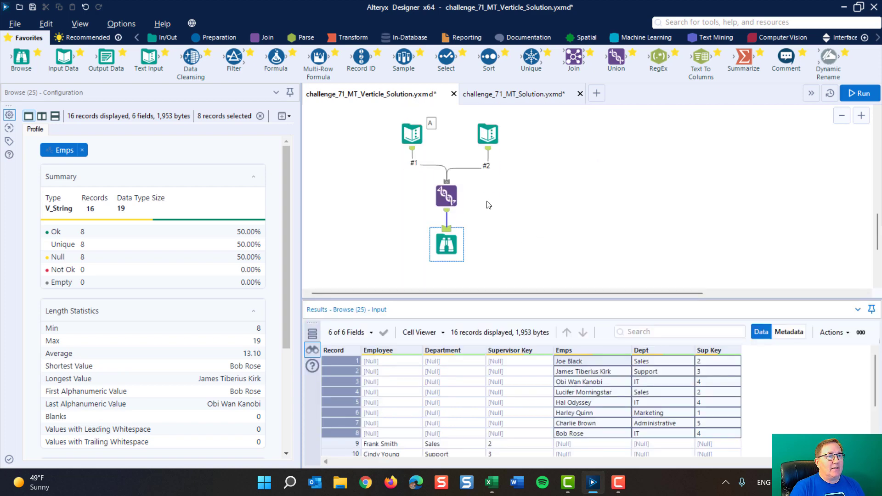
{"action": "left_click", "coordinate": [441, 197]}
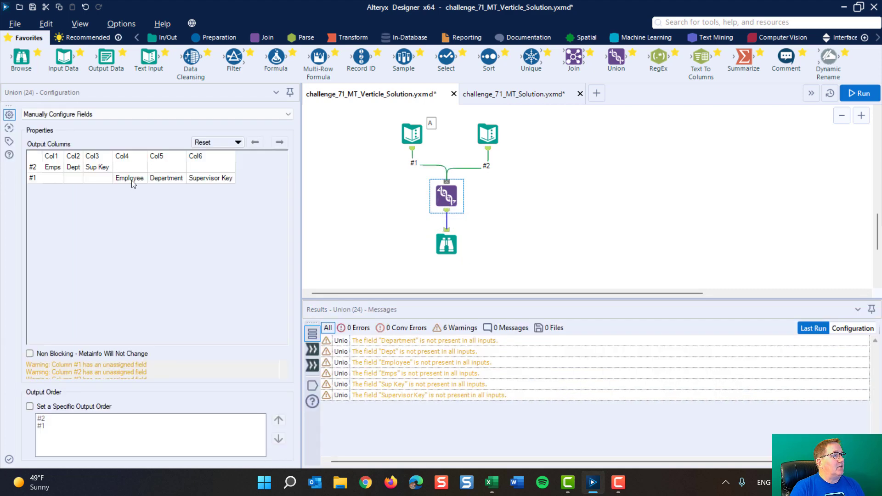
{"action": "left_click_drag", "start_coordinate": [133, 183], "coordinate": [225, 184]}
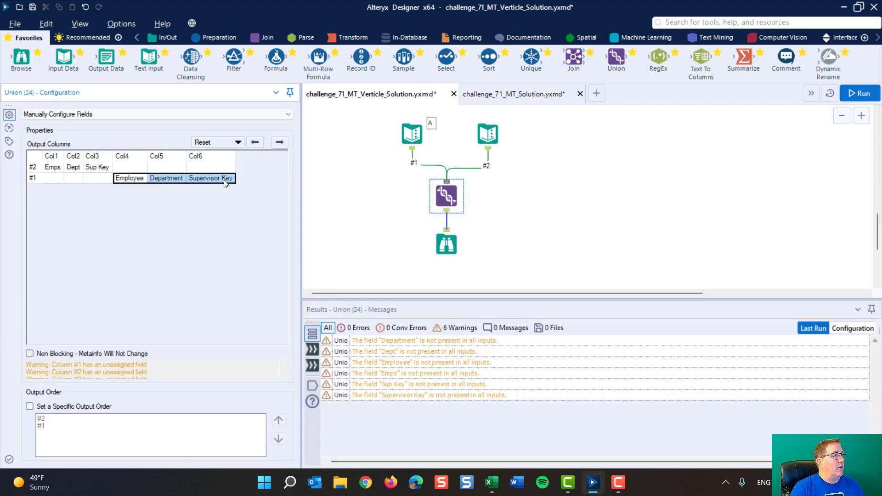
{"action": "left_click", "coordinate": [255, 143]}
{"action": "left_click", "coordinate": [256, 143]}
{"action": "left_click", "coordinate": [254, 143]}
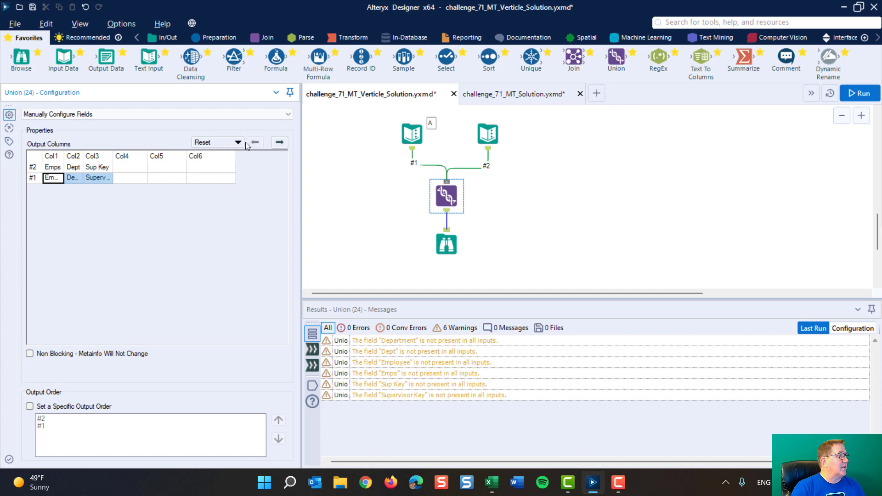
{"action": "left_click_drag", "start_coordinate": [64, 157], "coordinate": [159, 156]}
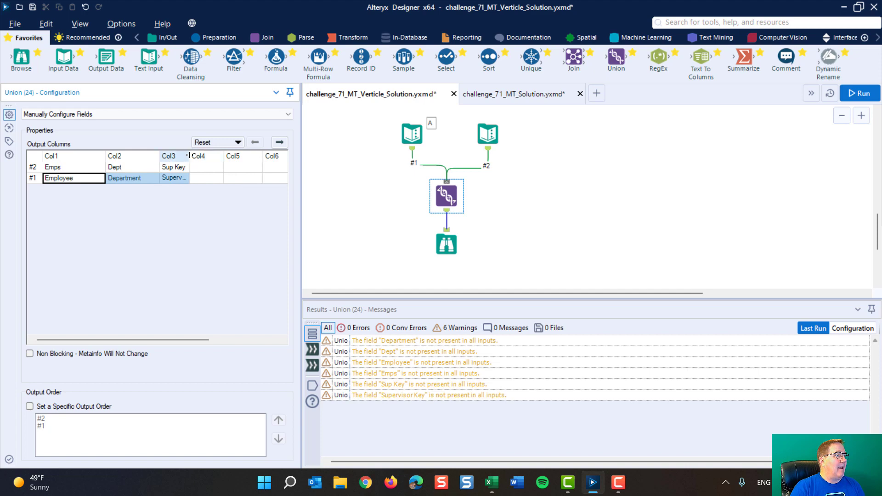
{"action": "left_click_drag", "start_coordinate": [189, 157], "coordinate": [257, 157]}
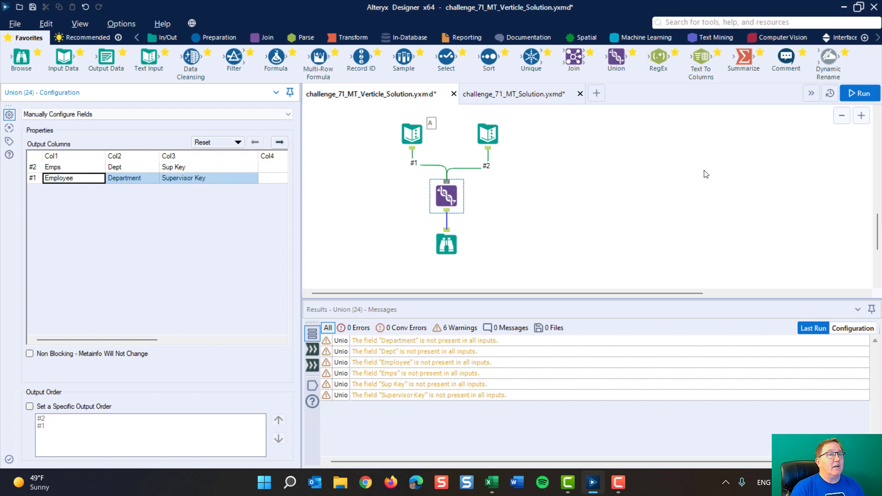
- Run the workflow and view all the stacked records in the Browse output below the Union tool
{"action": "left_click", "coordinate": [859, 93]}
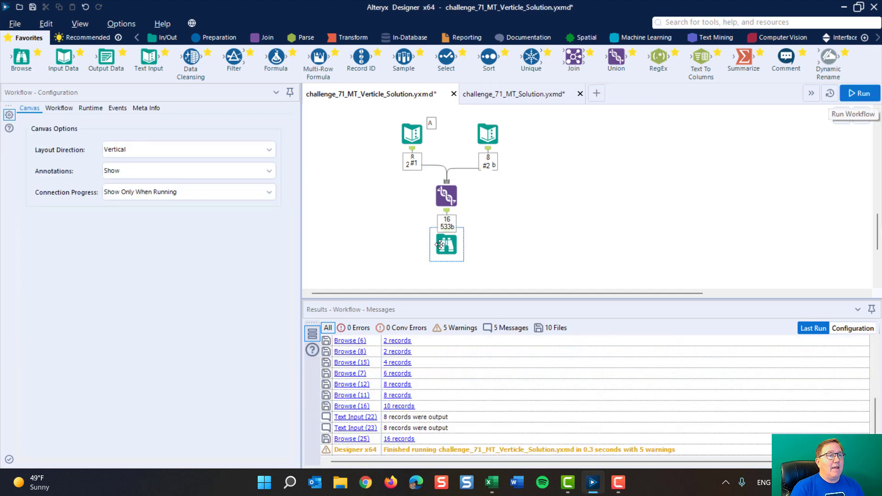
{"action": "left_click", "coordinate": [442, 244]}
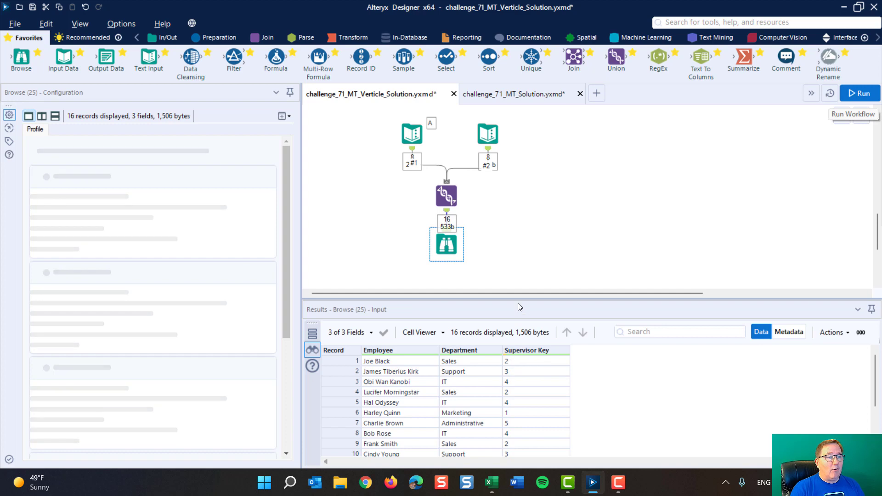
{"action": "left_click_drag", "start_coordinate": [518, 299], "coordinate": [505, 217]}
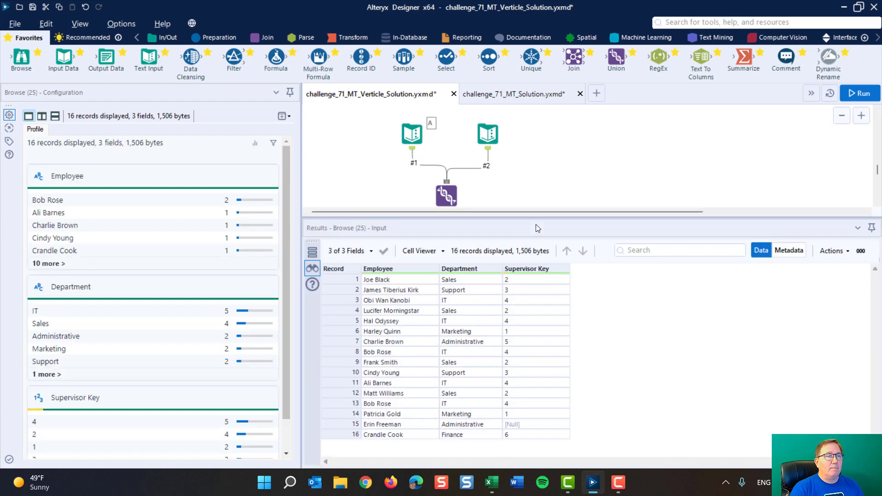
{"action": "left_click_drag", "start_coordinate": [539, 217], "coordinate": [533, 296]}
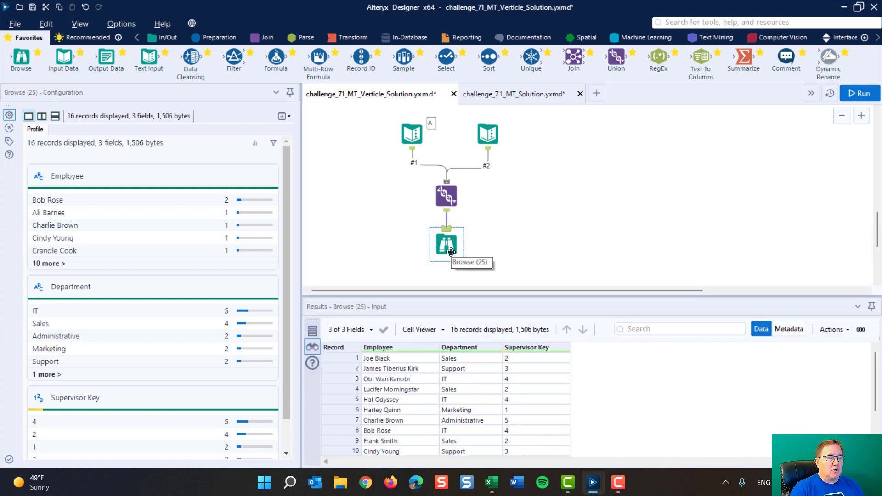
- Move the Browse tool aside, copy the Active Directory Group list in A1:A5 of Excel's AD Groups sheet, and return to Alteryx Designer
{"action": "left_click_drag", "start_coordinate": [451, 252], "coordinate": [401, 258]}
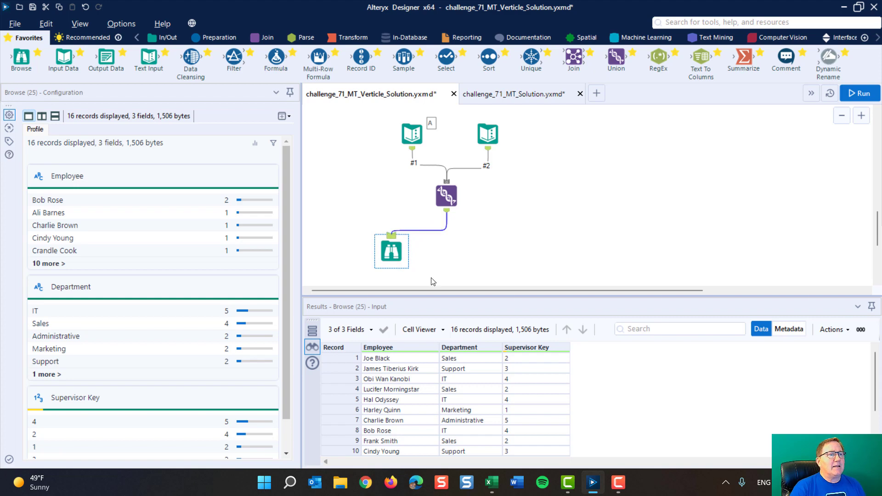
{"action": "left_click", "coordinate": [488, 481]}
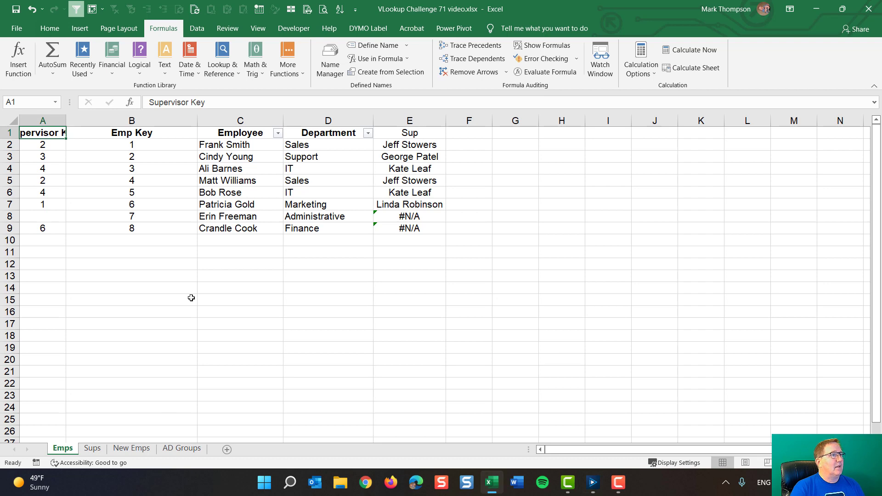
{"action": "left_click", "coordinate": [181, 448]}
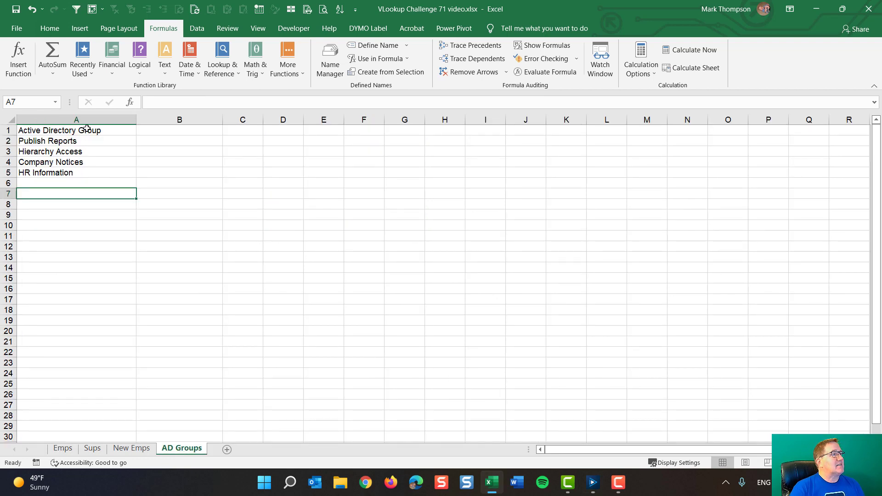
{"action": "left_click_drag", "start_coordinate": [86, 129], "coordinate": [80, 171]}
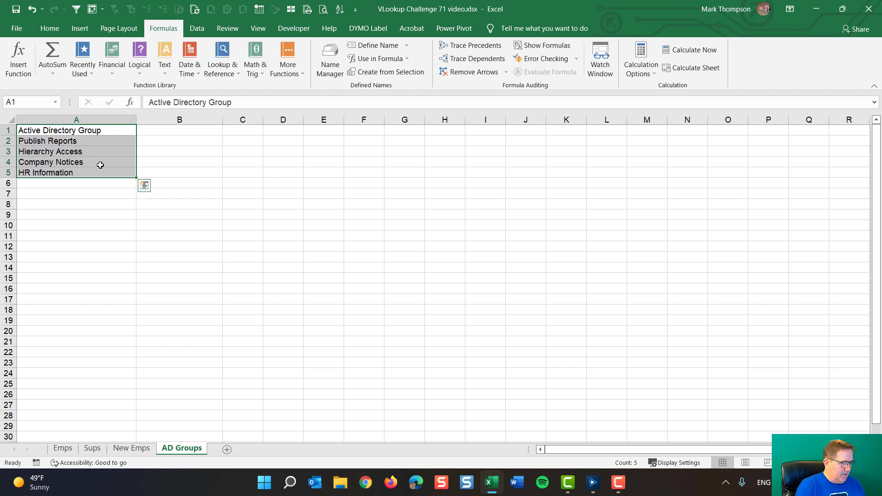
{"action": "key", "text": "ctrl+c"}
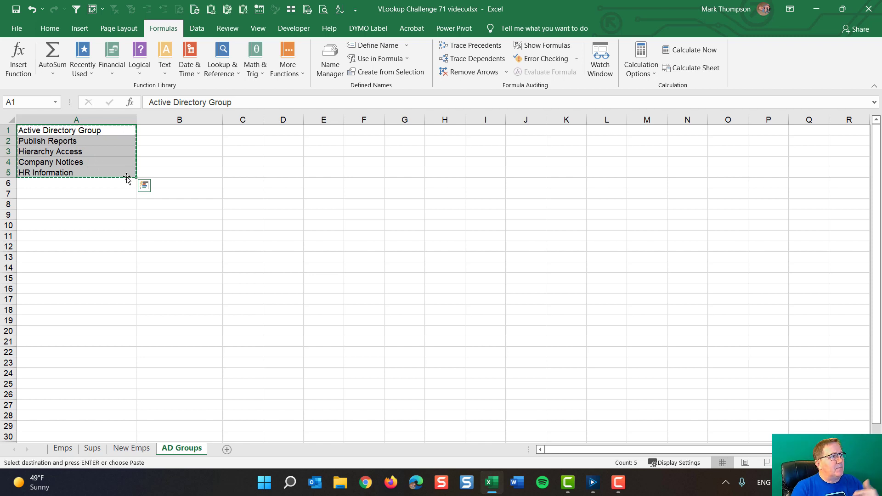
{"action": "mouse_move", "coordinate": [491, 485]}
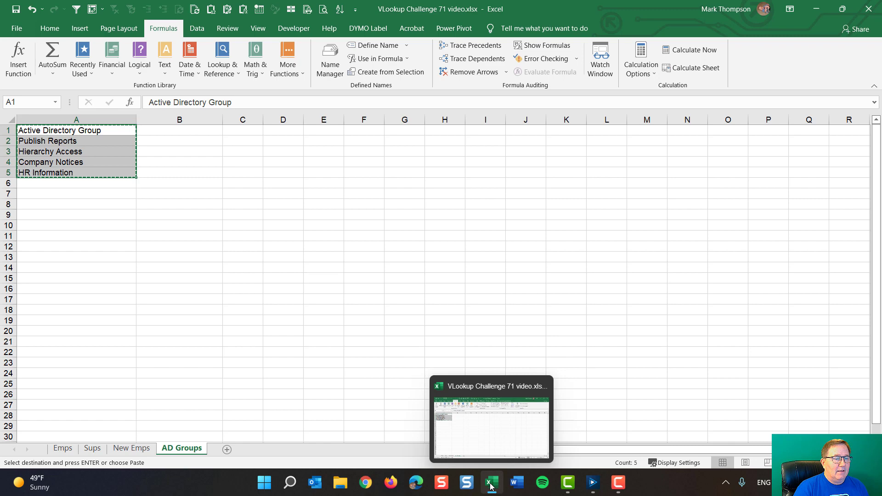
{"action": "left_click", "coordinate": [591, 483]}
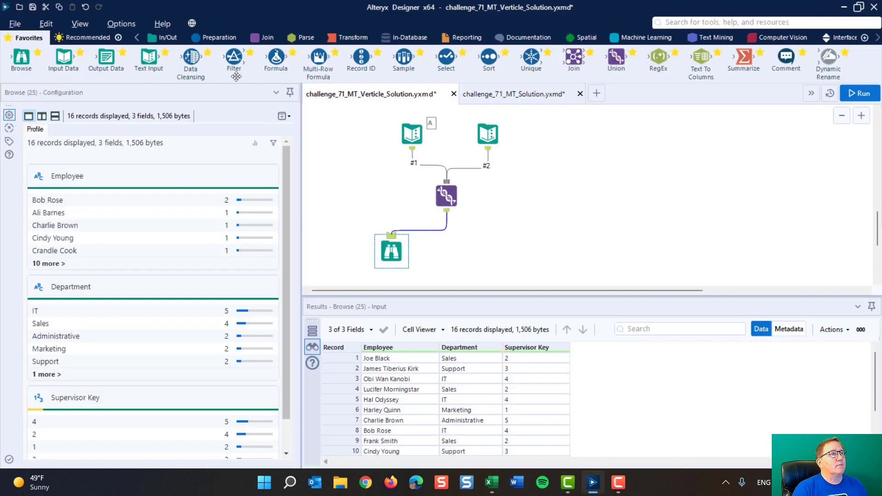
{"action": "left_click_drag", "start_coordinate": [153, 58], "coordinate": [525, 197]}
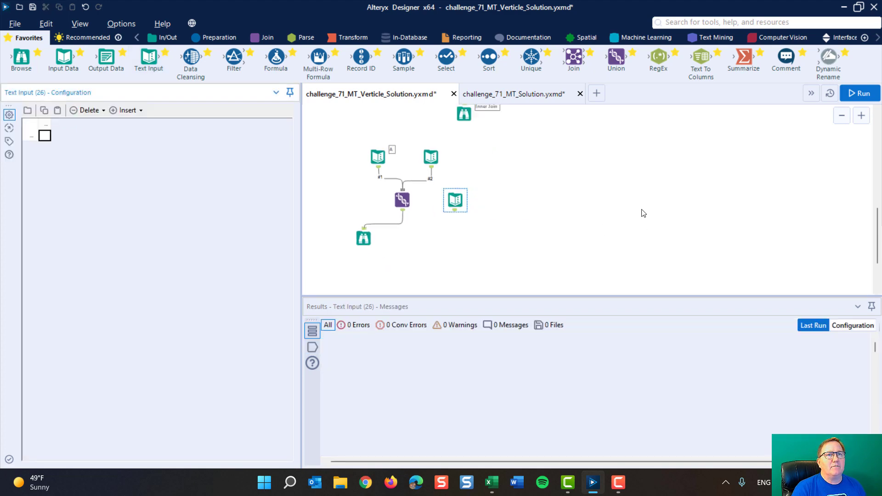
{"action": "scroll", "coordinate": [642, 212], "scroll_direction": "up", "scroll_amount": 5}
{"action": "scroll", "coordinate": [642, 212], "scroll_direction": "up", "scroll_amount": 1}
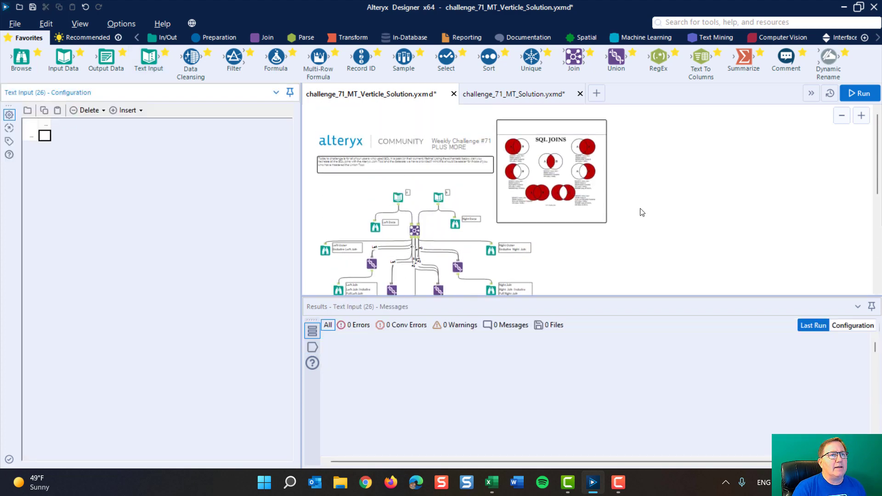
{"action": "scroll", "coordinate": [642, 211], "scroll_direction": "down", "scroll_amount": 8}
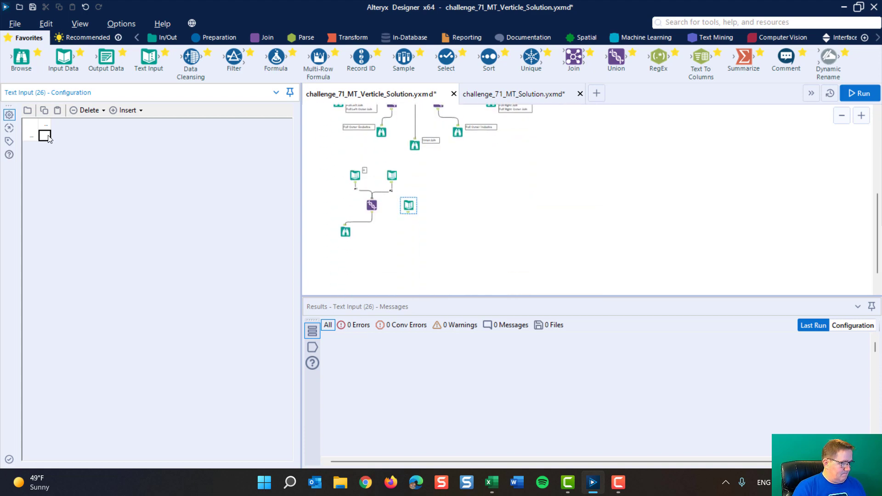
{"action": "key", "text": "ctrl+v"}
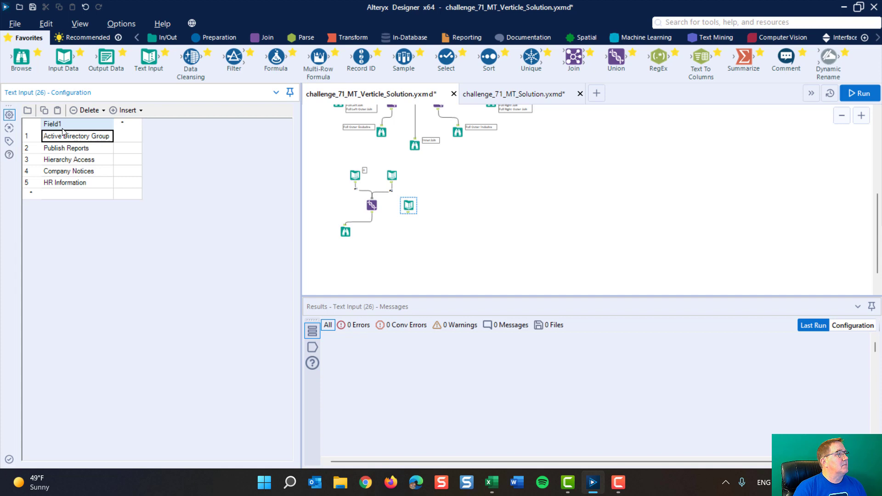
{"action": "key", "text": "ctrl+r"}
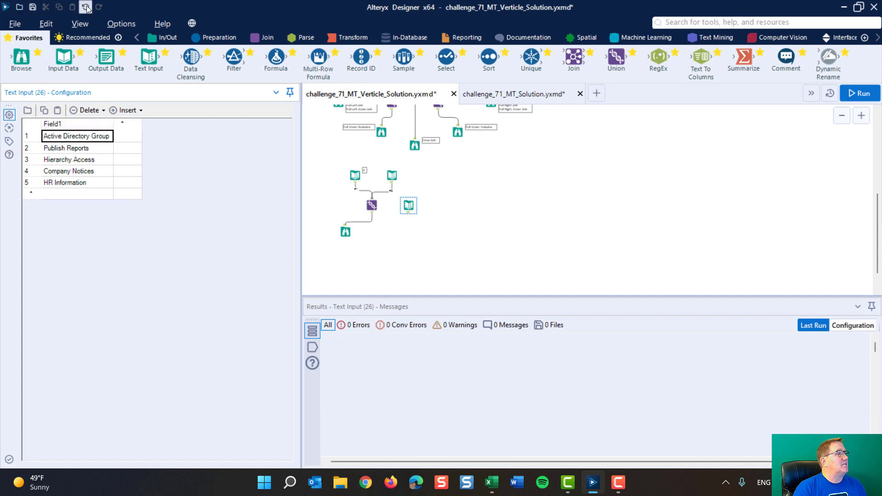
{"action": "key", "text": "Delete"}
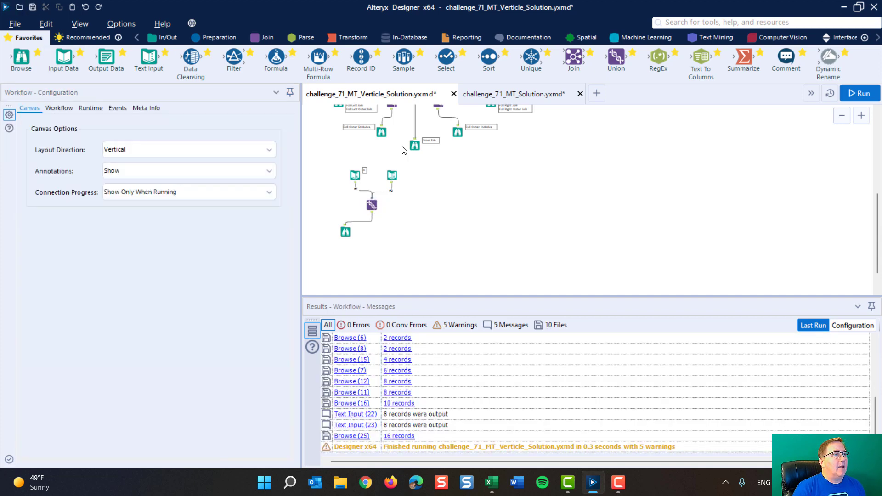
- Add a Text Input tool beside the two-input example and paste the copied list starting in its header cell, making Active Directory Group the field name
{"action": "left_click_drag", "start_coordinate": [149, 57], "coordinate": [439, 179]}
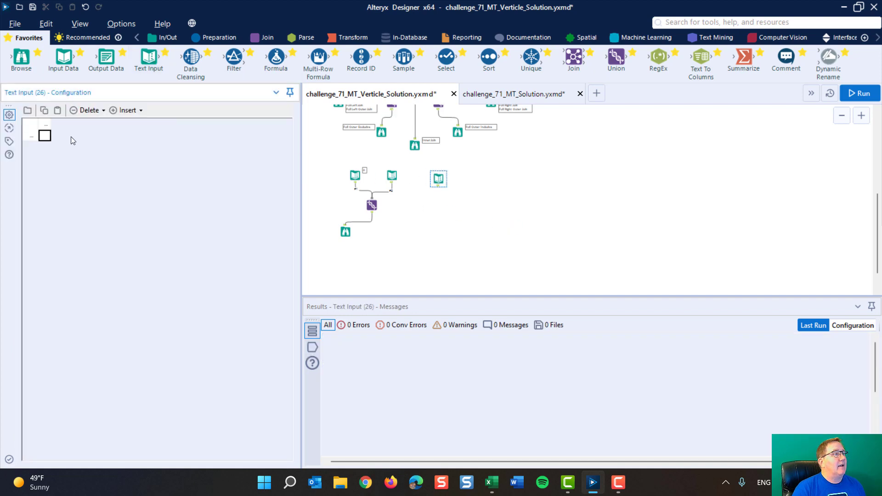
{"action": "left_click", "coordinate": [46, 125]}
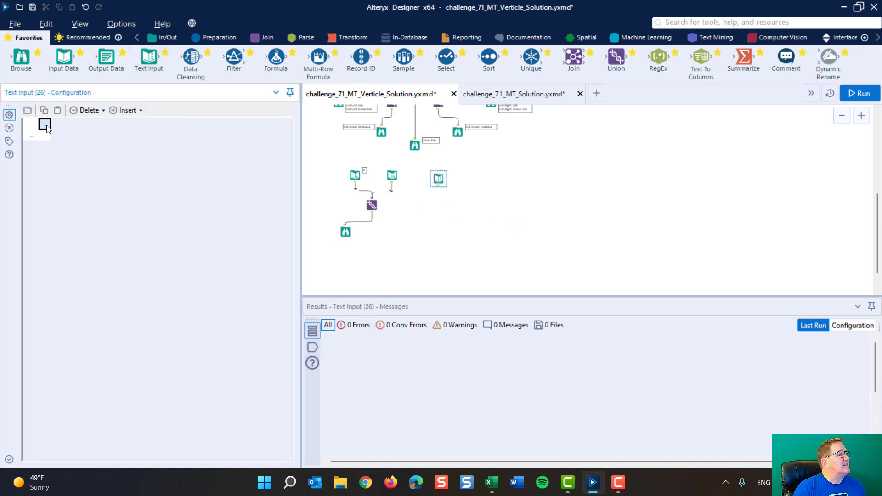
{"action": "key", "text": "ctrl+v"}
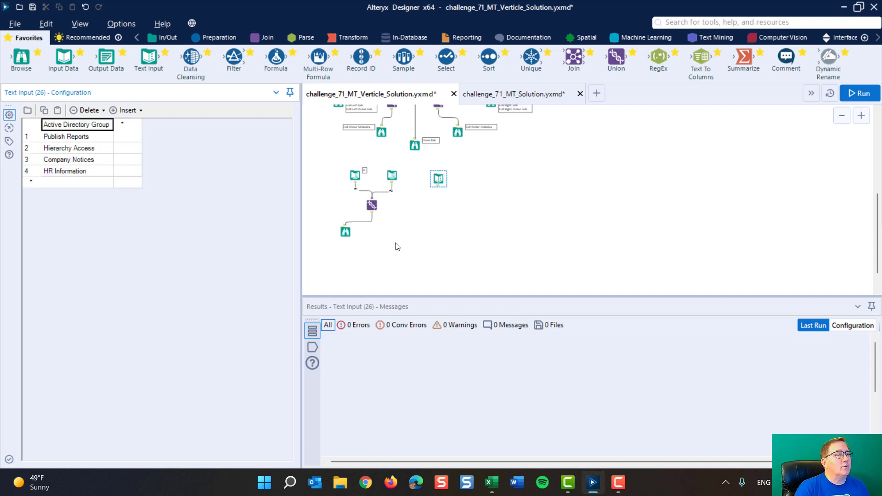
{"action": "scroll", "coordinate": [385, 226], "scroll_direction": "up", "scroll_amount": 3}
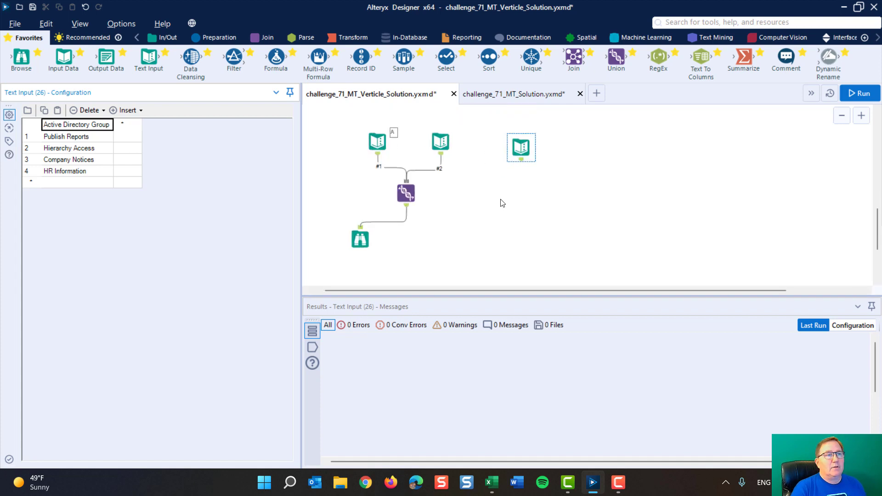
- Reposition the Union tool, its Browse tool and the new Text Input to make room between them on the canvas
{"action": "left_click_drag", "start_coordinate": [406, 191], "coordinate": [417, 203]}
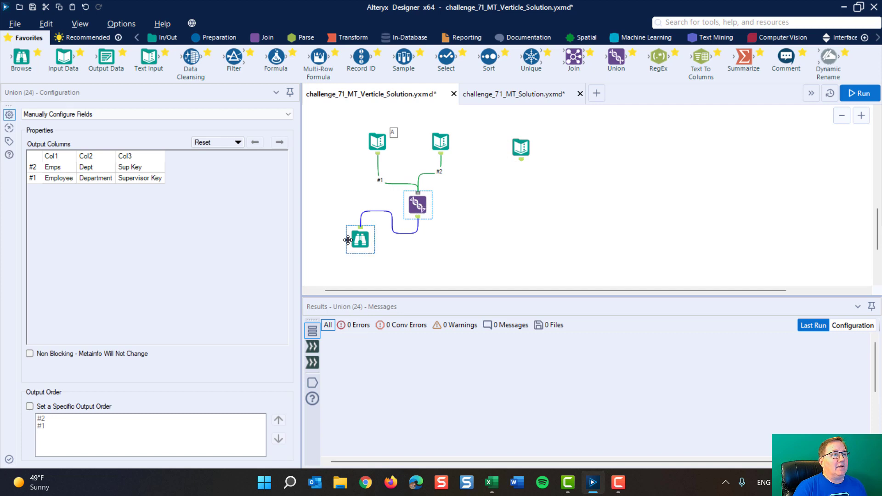
{"action": "left_click_drag", "start_coordinate": [364, 236], "coordinate": [358, 258]}
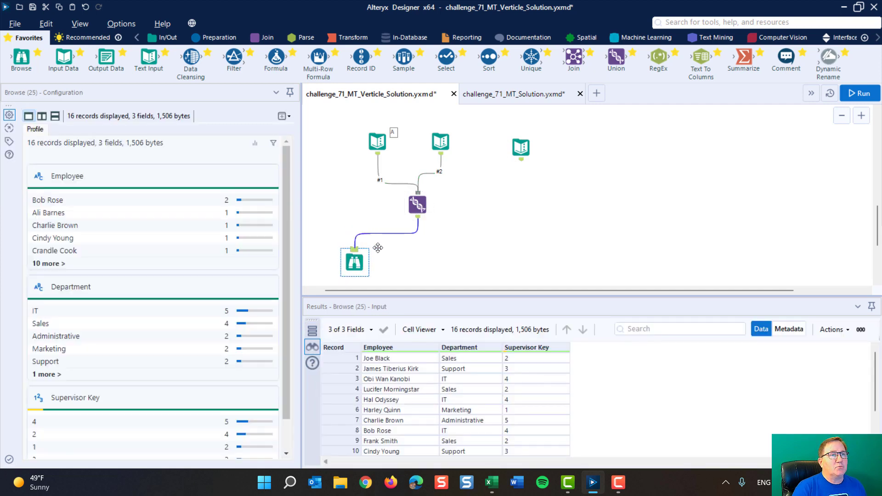
{"action": "left_click_drag", "start_coordinate": [524, 144], "coordinate": [513, 143]}
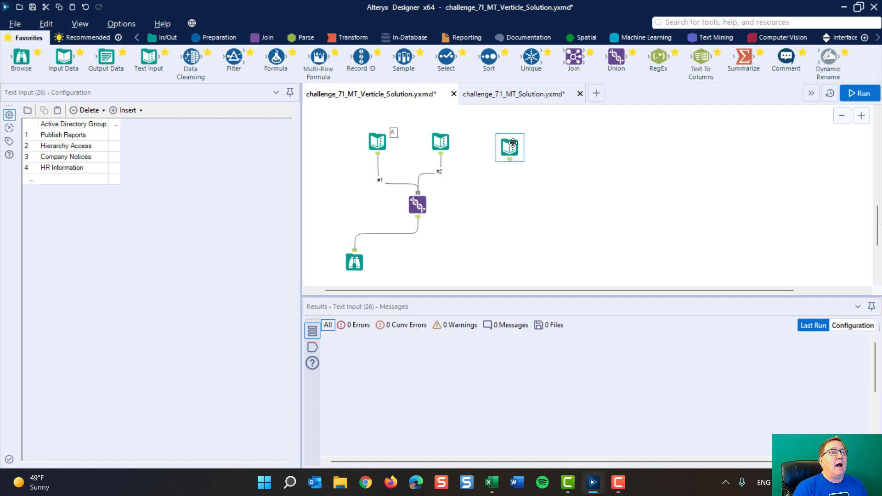
- Add an Append Fields tool, connecting the Union output as its target and the Active Directory Group Text Input as its source
{"action": "left_click", "coordinate": [261, 38]}
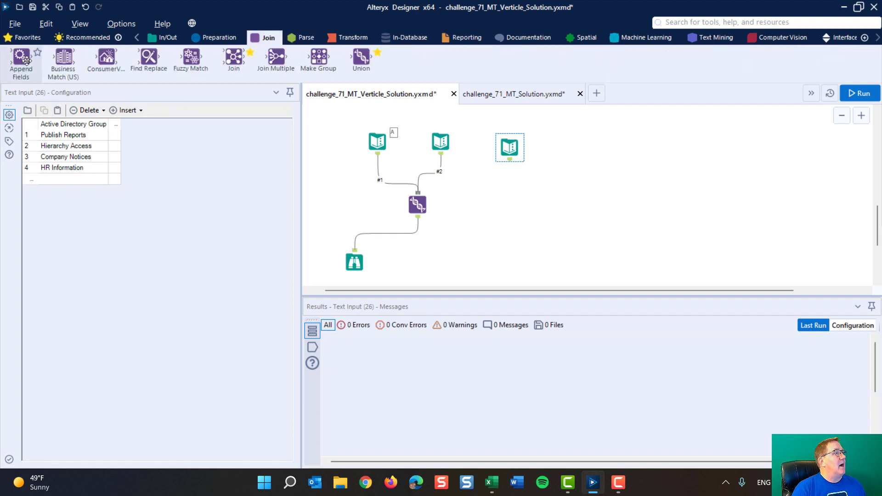
{"action": "left_click_drag", "start_coordinate": [24, 59], "coordinate": [470, 251]}
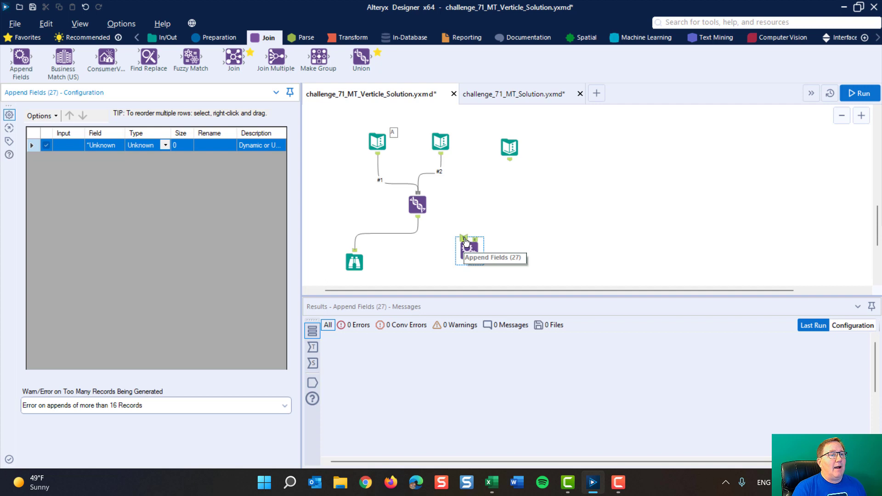
{"action": "mouse_move", "coordinate": [466, 242]}
{"action": "left_mouse_down"}
{"action": "mouse_move", "coordinate": [439, 232]}
{"action": "mouse_move", "coordinate": [476, 244]}
{"action": "left_mouse_up"}
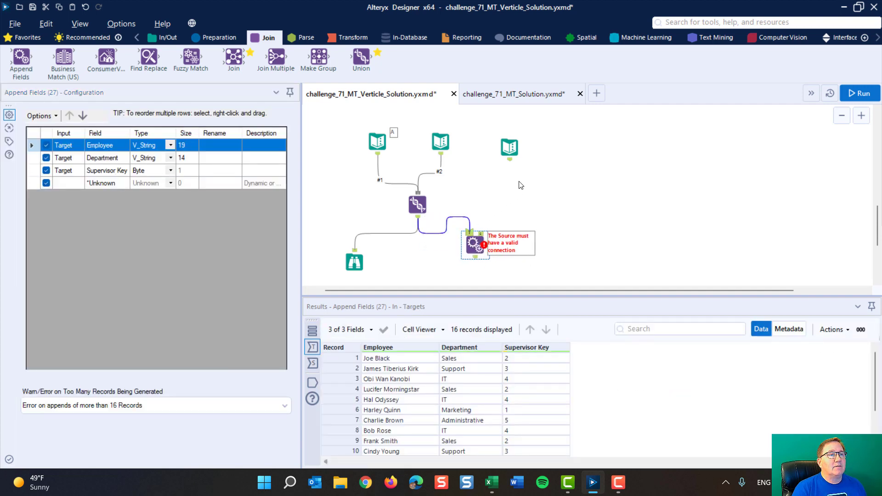
{"action": "left_click_drag", "start_coordinate": [510, 160], "coordinate": [480, 232]}
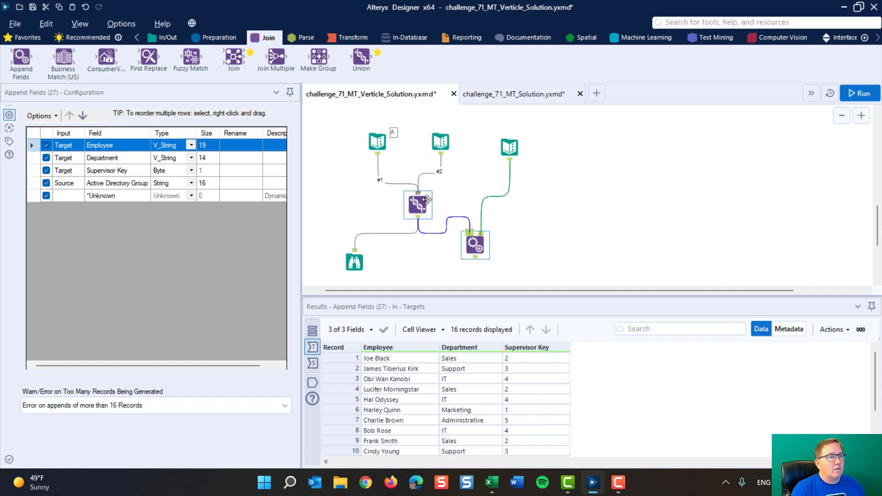
{"action": "left_click", "coordinate": [354, 262]}
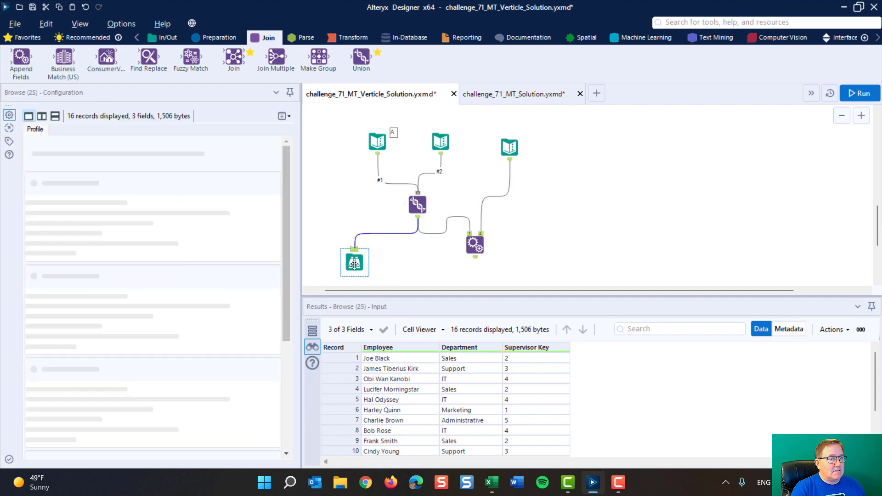
{"action": "left_click", "coordinate": [509, 147]}
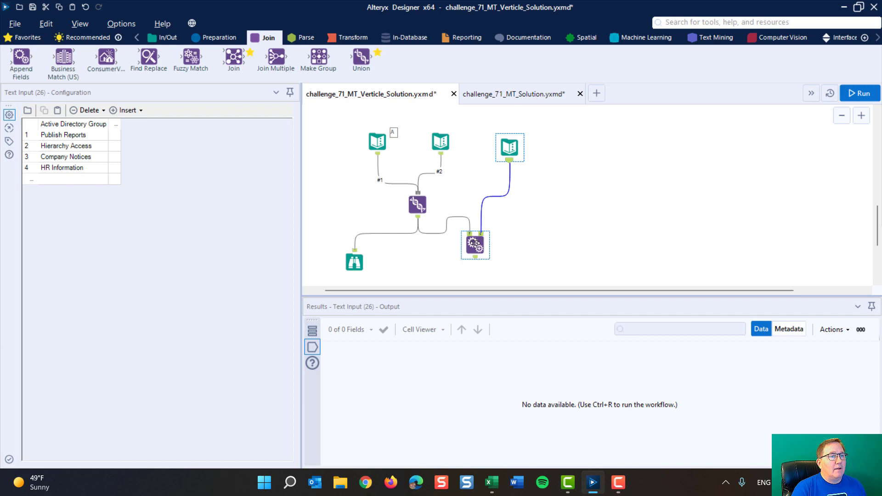
- Attach a Browse tool below Append Fields, run the workflow and open that Browse output
{"action": "left_click", "coordinate": [27, 36]}
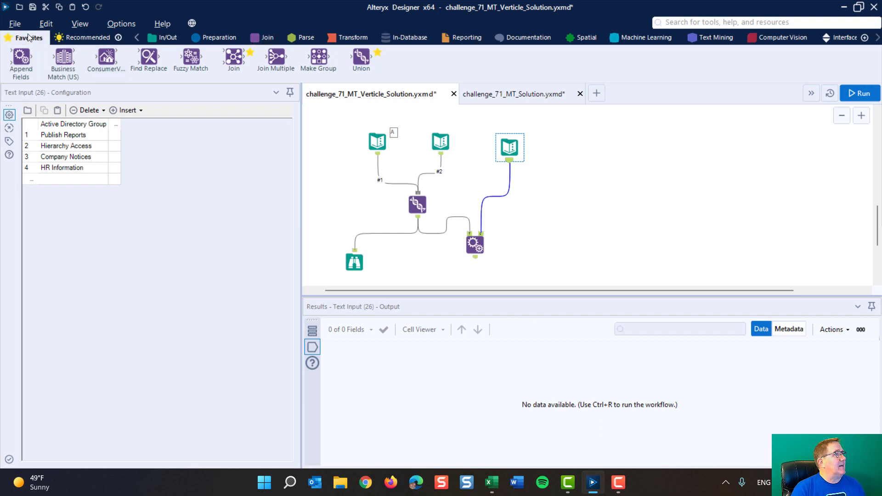
{"action": "mouse_move", "coordinate": [21, 56]}
{"action": "left_mouse_down"}
{"action": "mouse_move", "coordinate": [353, 208]}
{"action": "mouse_move", "coordinate": [478, 279]}
{"action": "mouse_move", "coordinate": [475, 289]}
{"action": "mouse_move", "coordinate": [517, 322]}
{"action": "mouse_move", "coordinate": [517, 343]}
{"action": "left_mouse_up"}
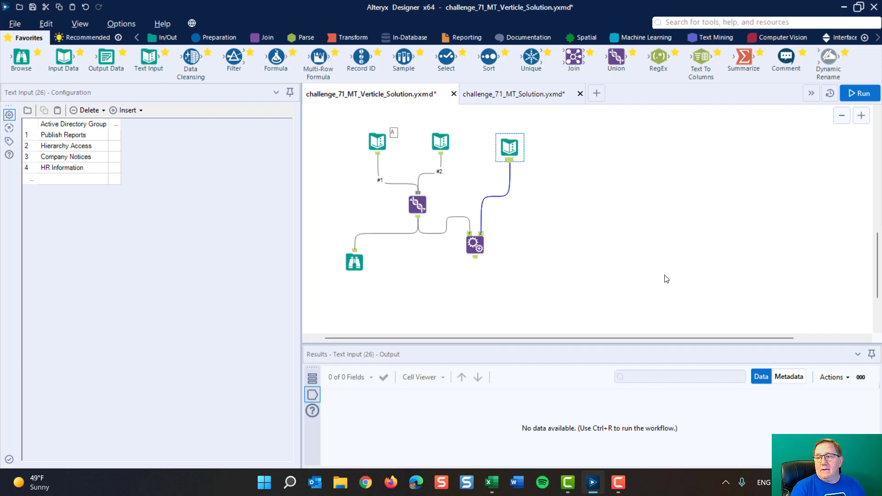
{"action": "left_click_drag", "start_coordinate": [42, 48], "coordinate": [476, 291]}
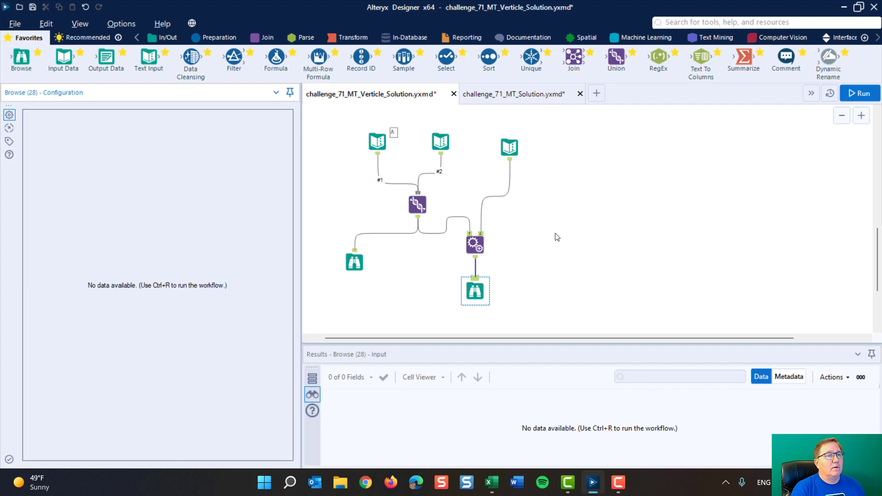
{"action": "left_click", "coordinate": [863, 94]}
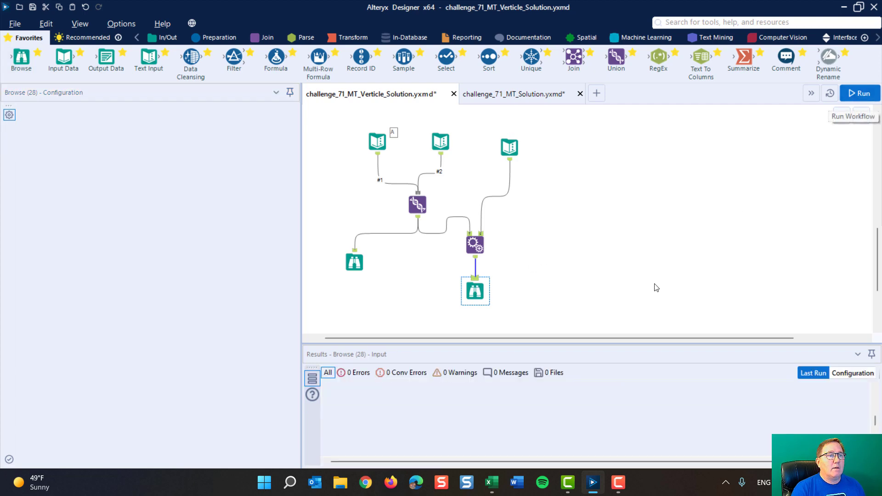
{"action": "left_click", "coordinate": [474, 292]}
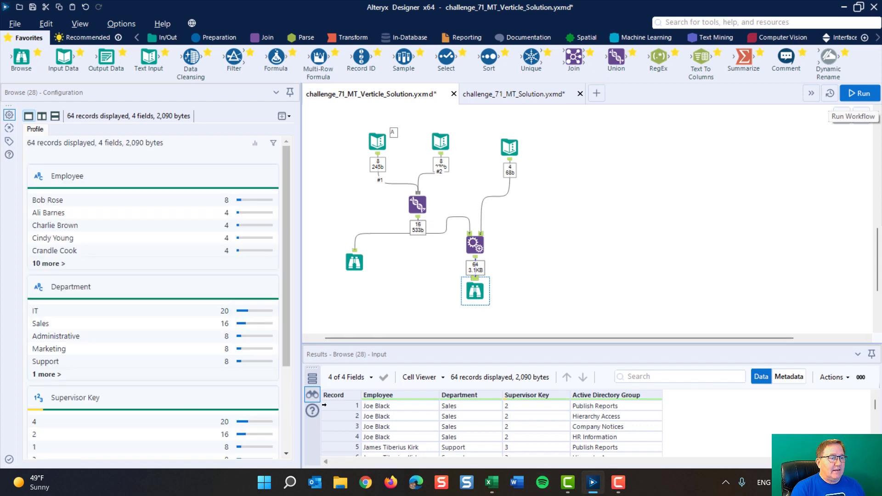
- Enlarge the results and examine the Active Directory Group values repeated for each employee, highlighting records 1 to 4 and 9 to 12
{"action": "left_click", "coordinate": [331, 405]}
{"action": "left_click_drag", "start_coordinate": [332, 404], "coordinate": [336, 440]}
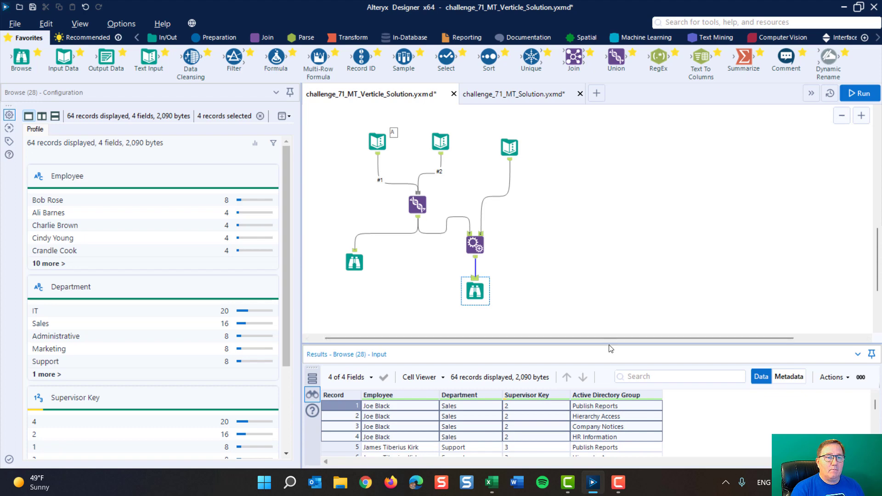
{"action": "left_click_drag", "start_coordinate": [608, 342], "coordinate": [606, 247]}
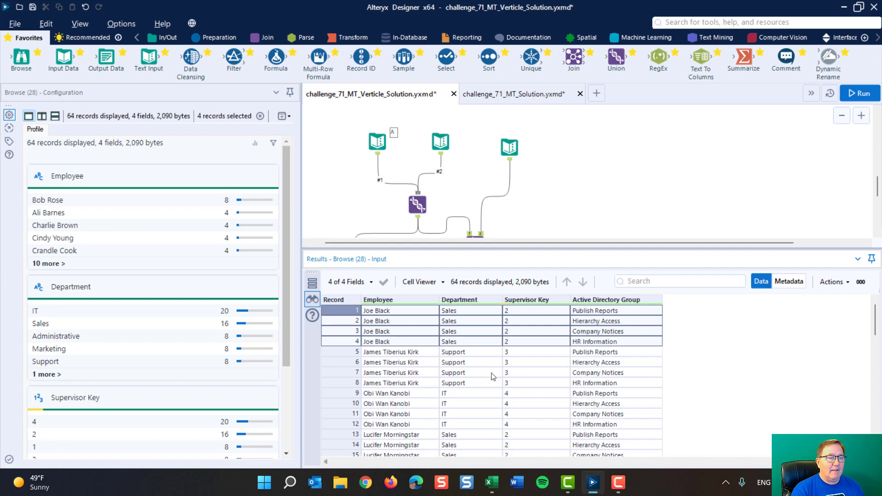
{"action": "left_click_drag", "start_coordinate": [350, 351], "coordinate": [375, 408]}
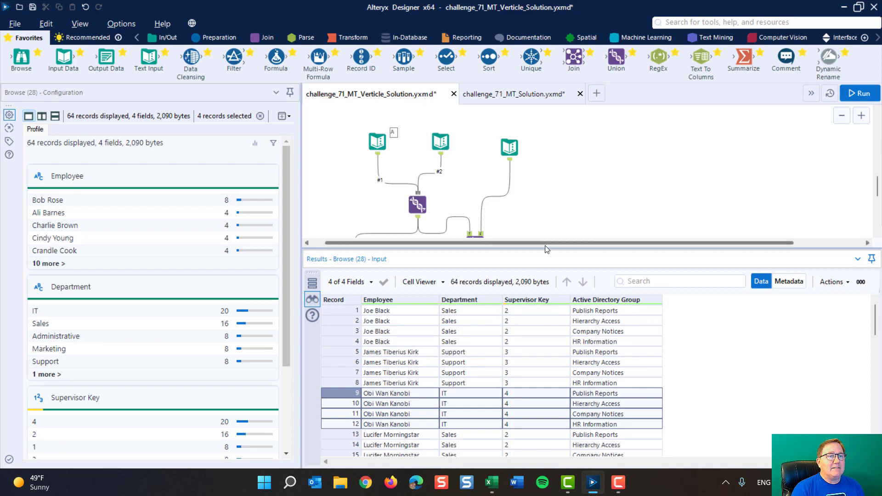
- Set the Append Fields tool's handling of too many generated records to Allow All Appends
{"action": "left_click_drag", "start_coordinate": [545, 249], "coordinate": [533, 305]}
{"action": "left_click", "coordinate": [472, 244]}
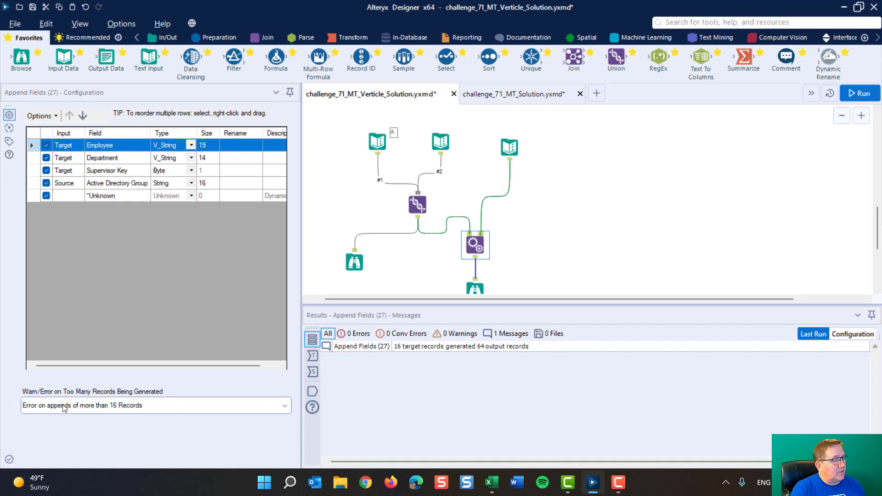
{"action": "left_click", "coordinate": [286, 409]}
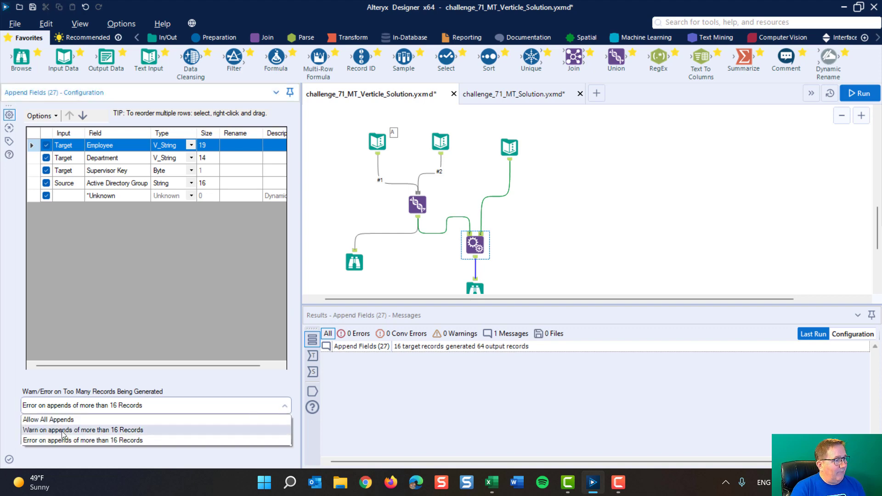
{"action": "left_click", "coordinate": [76, 423]}
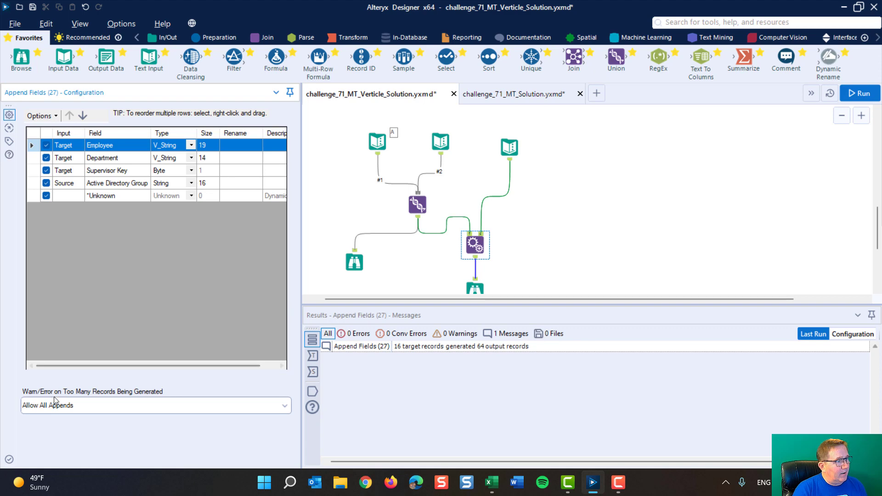
- Run the workflow, open the Browse output below Append Fields, and shrink the results area to reveal more canvas
{"action": "left_click", "coordinate": [858, 93]}
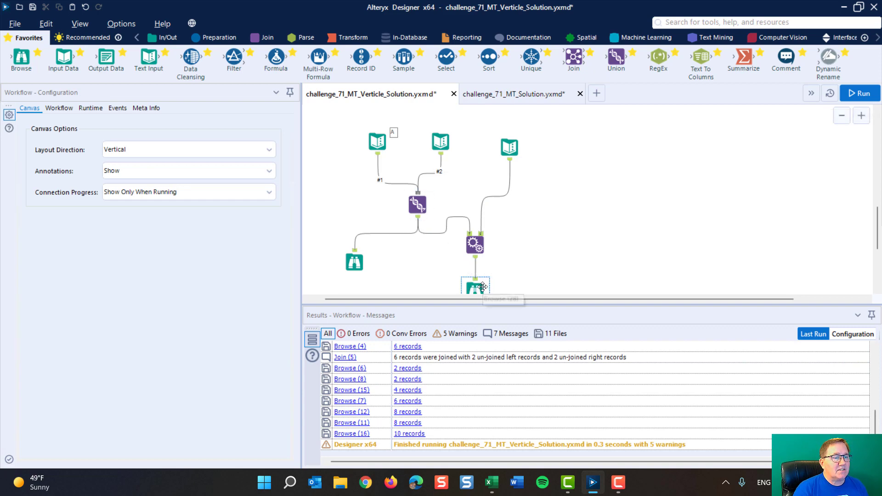
{"action": "left_click", "coordinate": [482, 287]}
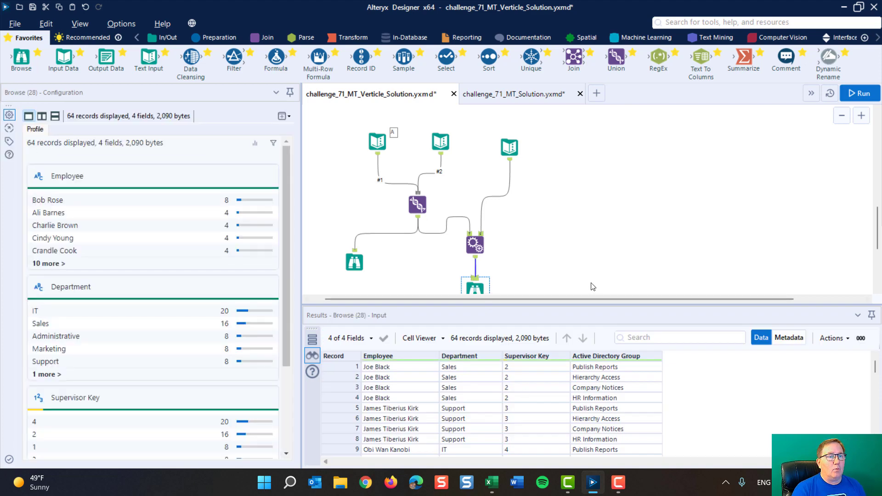
{"action": "left_click_drag", "start_coordinate": [591, 305], "coordinate": [582, 346]}
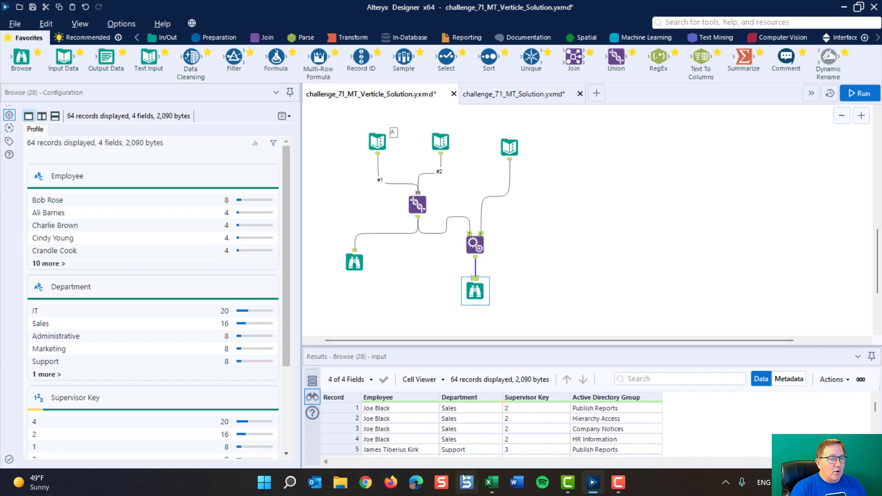
- Switch to Excel and paste the New Emps table, headers included, beneath the existing employees on the Emps sheet, starting at B10
{"action": "left_click", "coordinate": [492, 482]}
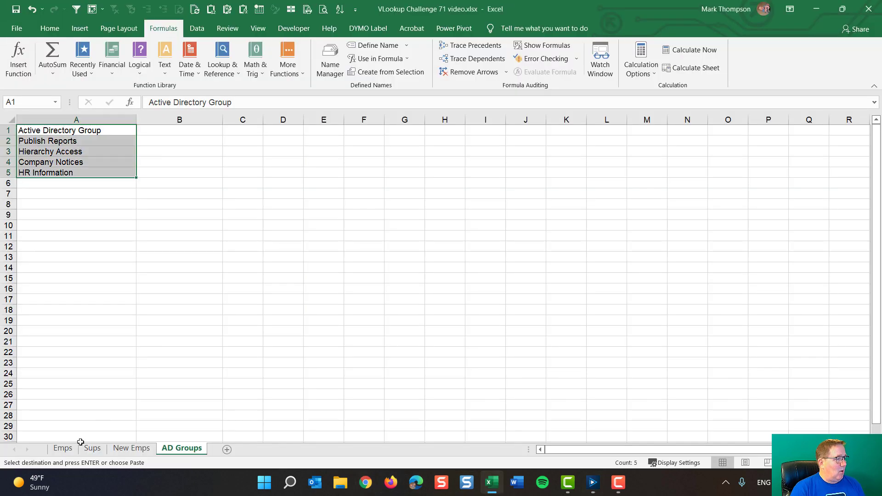
{"action": "left_click", "coordinate": [64, 450]}
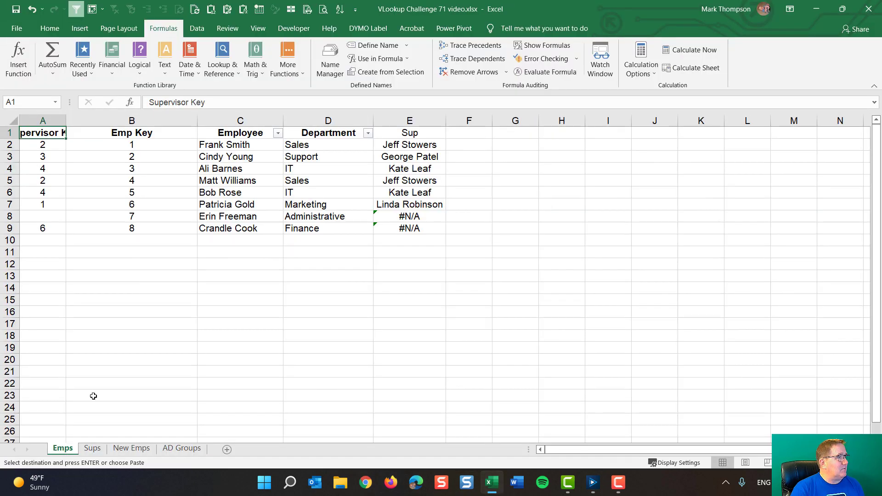
{"action": "left_click", "coordinate": [123, 450]}
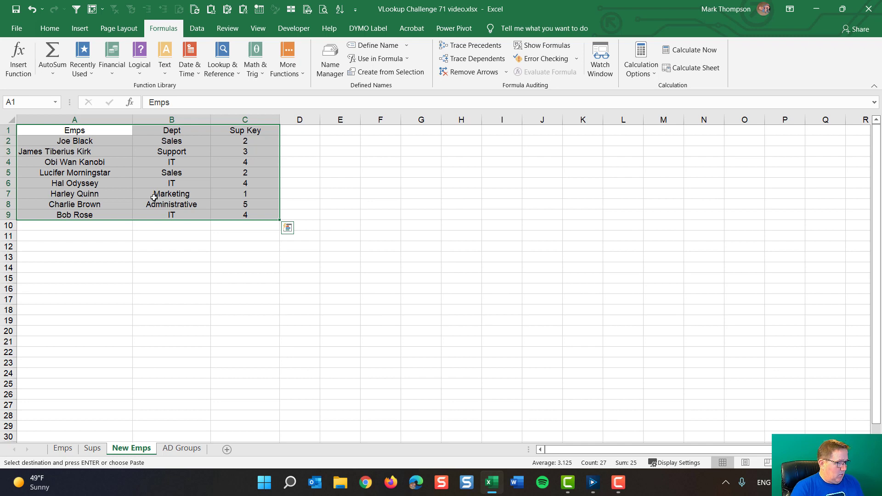
{"action": "left_click", "coordinate": [60, 450]}
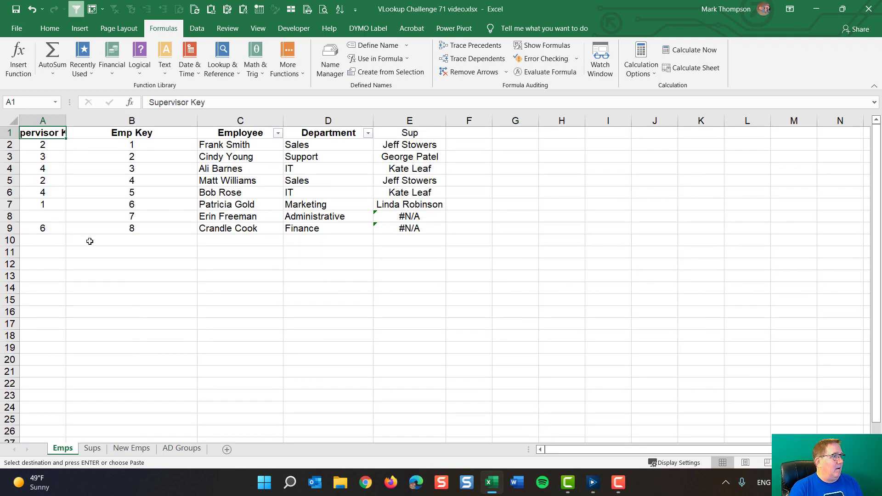
{"action": "left_click", "coordinate": [89, 241]}
{"action": "type", "text": "Emps\tDept\tSup Key Joe Black\tSales\t2 James Tiberius Kirk\tSupport\t3 Obi Wan Kanobi\tIT\t4 Lucifer Morningstar\tSales\t2 Hal Odyssey\tIT\t4 Harley Quinn\tMarketing\t1 Charlie Brown\tAdministrative\t5 Bob Rose\tIT\t4"}
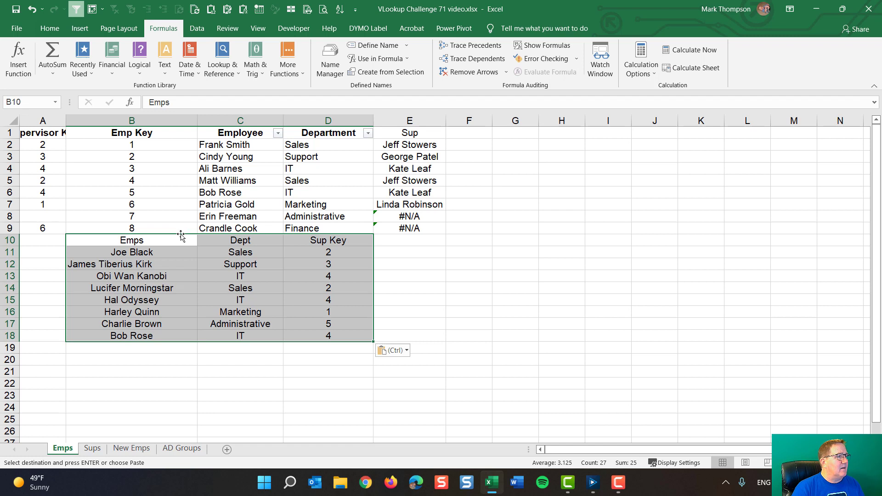
- Try shifting the pasted employee block to start at A10, and return it to B10
{"action": "left_click_drag", "start_coordinate": [181, 235], "coordinate": [50, 250]}
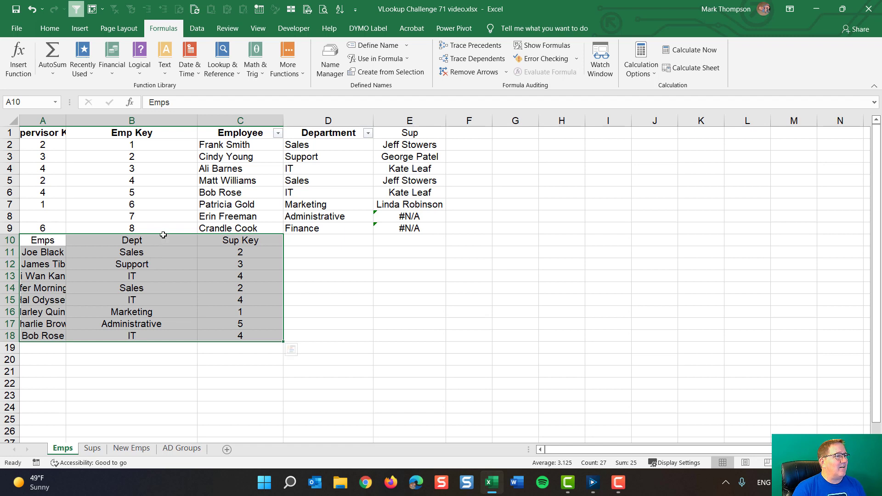
{"action": "left_click_drag", "start_coordinate": [163, 235], "coordinate": [232, 241]}
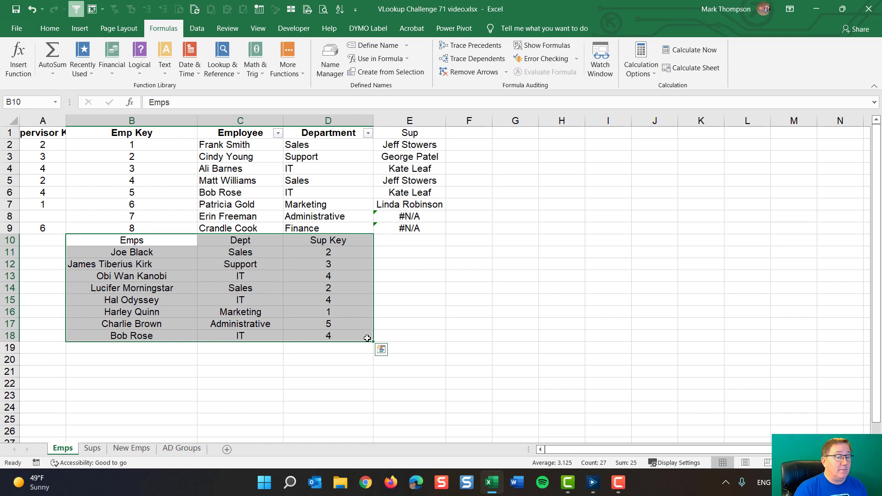
- Switch to Alteryx Designer and review the join branches, the employee Text Inputs, the Append Fields configuration and the available Join tools
{"action": "left_click", "coordinate": [592, 482]}
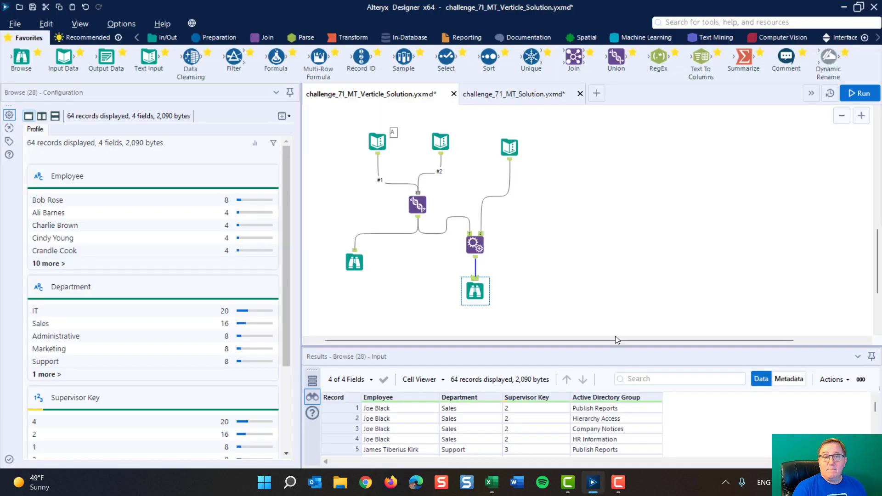
{"action": "scroll", "coordinate": [574, 256], "scroll_direction": "up", "scroll_amount": 3}
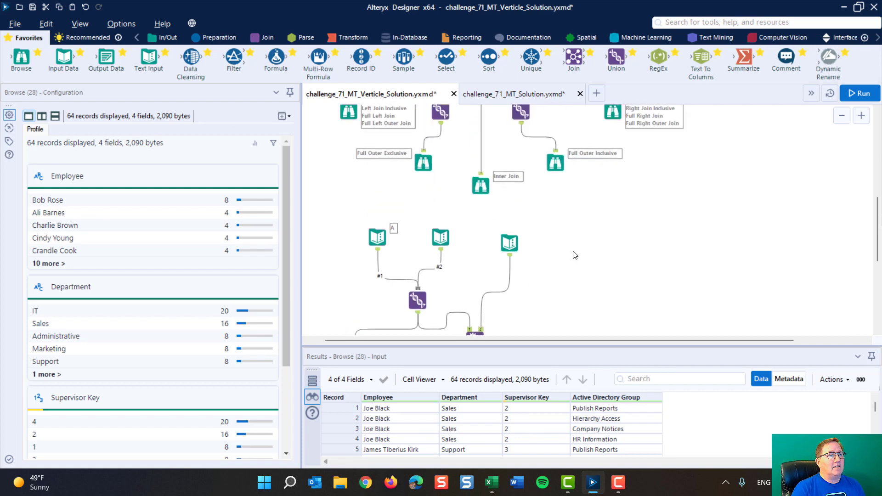
{"action": "scroll", "coordinate": [574, 256], "scroll_direction": "up", "scroll_amount": 3}
{"action": "scroll", "coordinate": [472, 234], "scroll_direction": "down", "scroll_amount": 4}
{"action": "left_click", "coordinate": [378, 224]}
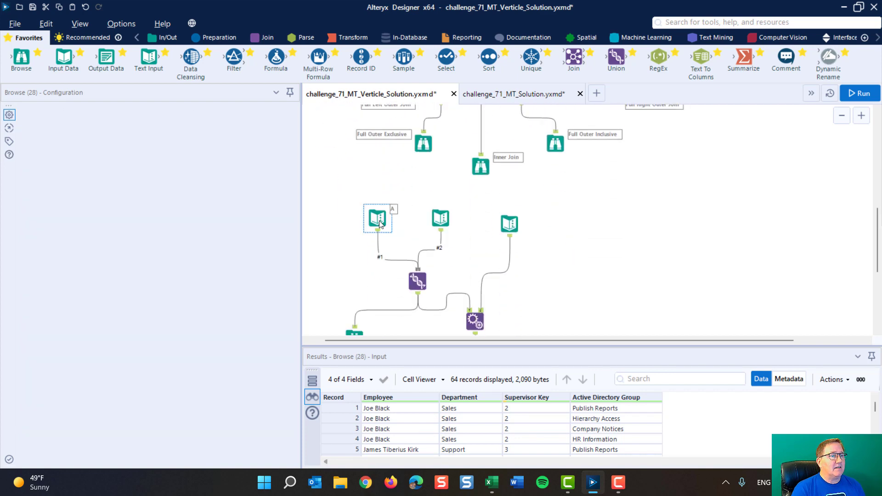
{"action": "left_click", "coordinate": [440, 219]}
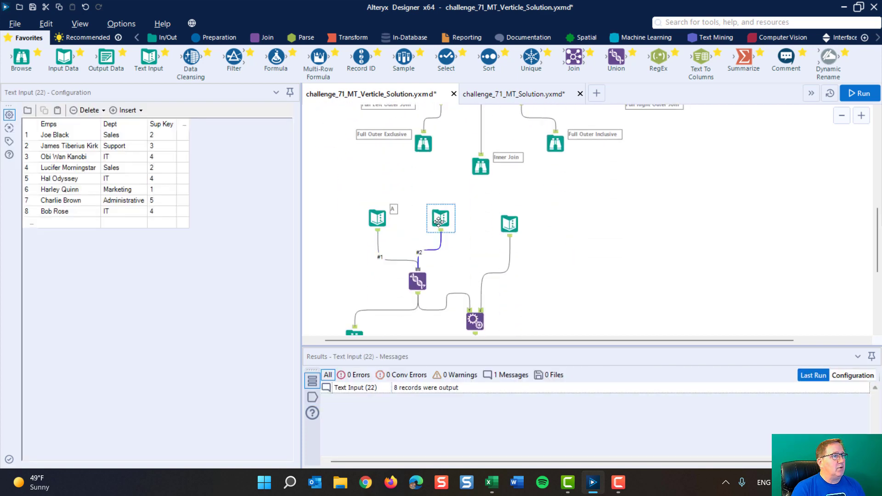
{"action": "left_click", "coordinate": [479, 324]}
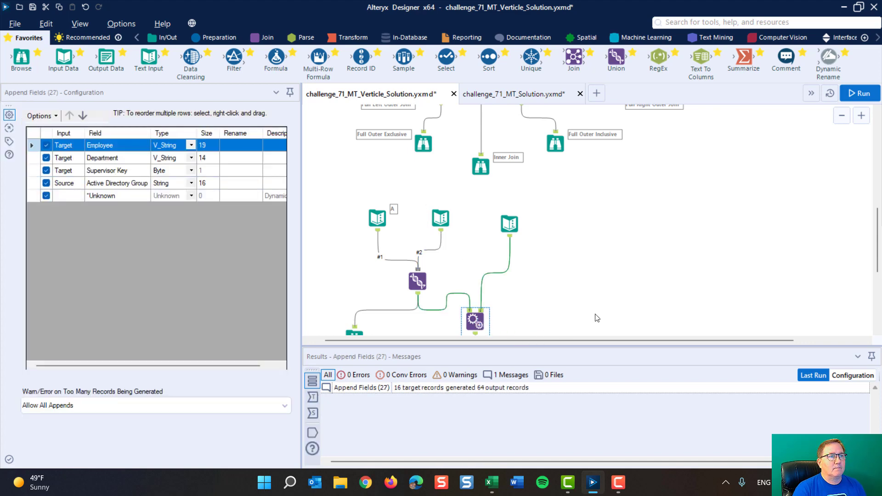
{"action": "scroll", "coordinate": [580, 279], "scroll_direction": "down", "scroll_amount": 2}
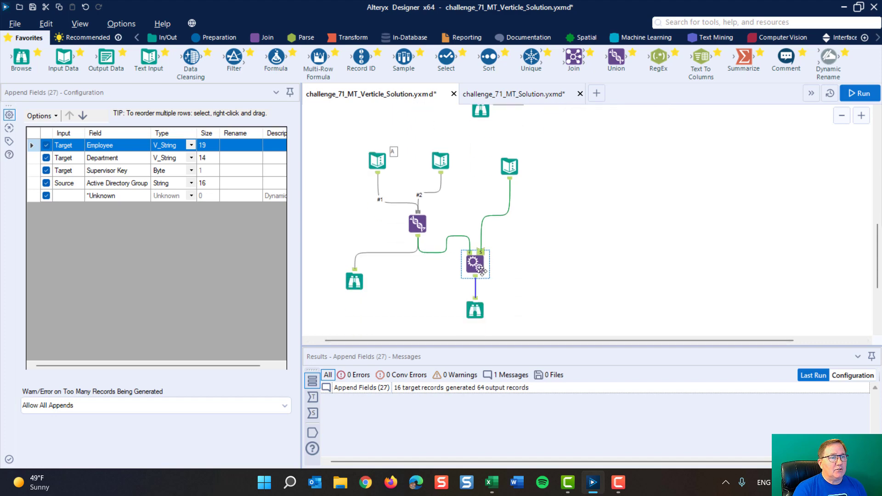
{"action": "scroll", "coordinate": [640, 220], "scroll_direction": "up", "scroll_amount": 2}
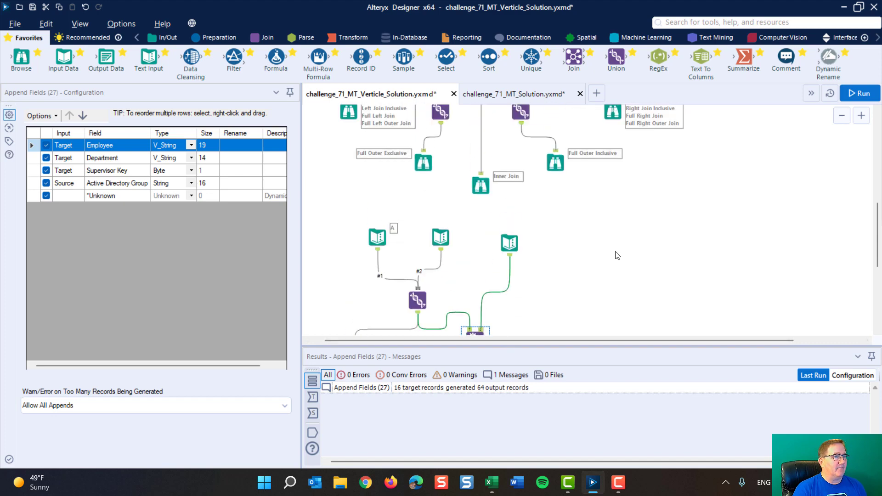
{"action": "scroll", "coordinate": [609, 254], "scroll_direction": "down", "scroll_amount": 3}
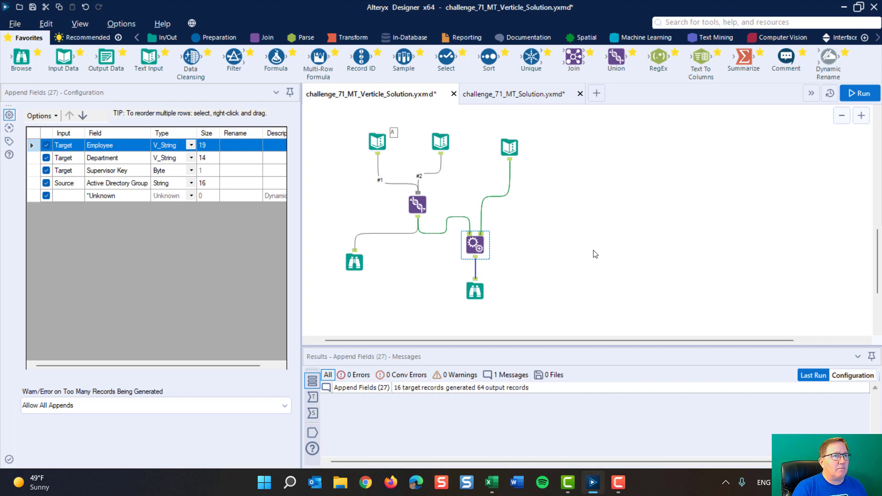
{"action": "scroll", "coordinate": [594, 253], "scroll_direction": "up", "scroll_amount": 5}
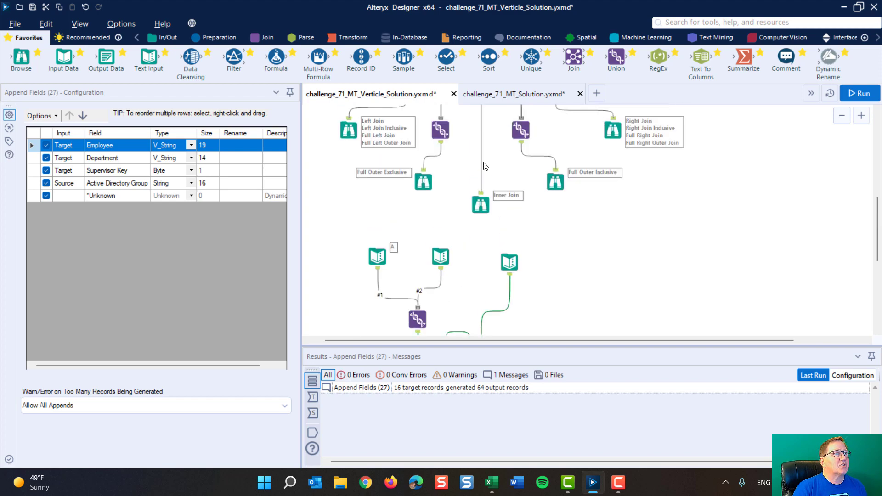
{"action": "left_click", "coordinate": [260, 37]}
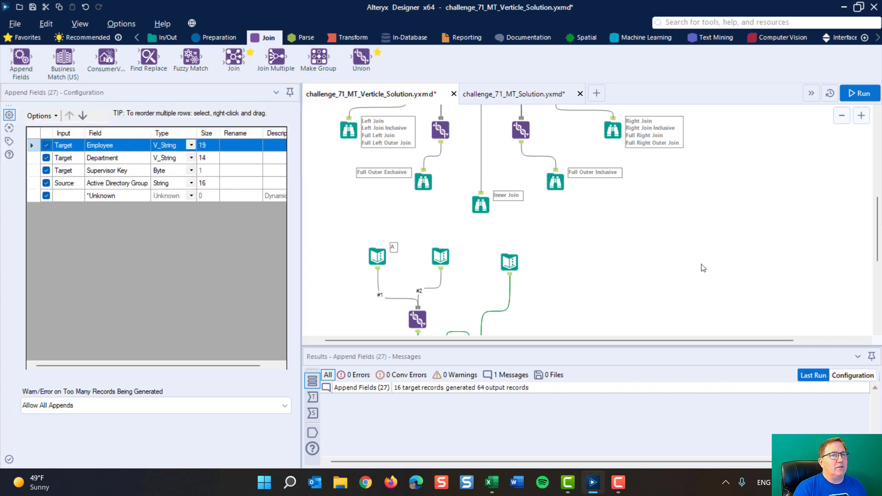
- Rerun the workflow and move the Active Directory Group Text Input up slightly to align it with the two employee inputs
{"action": "left_click", "coordinate": [679, 242]}
{"action": "key", "text": "ctrl+r"}
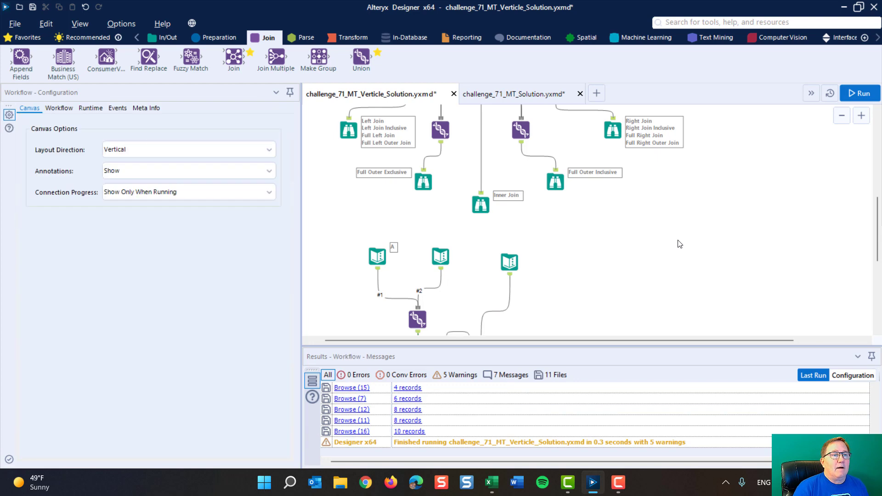
{"action": "left_click", "coordinate": [508, 253]}
{"action": "left_click_drag", "start_coordinate": [507, 254], "coordinate": [508, 248]}
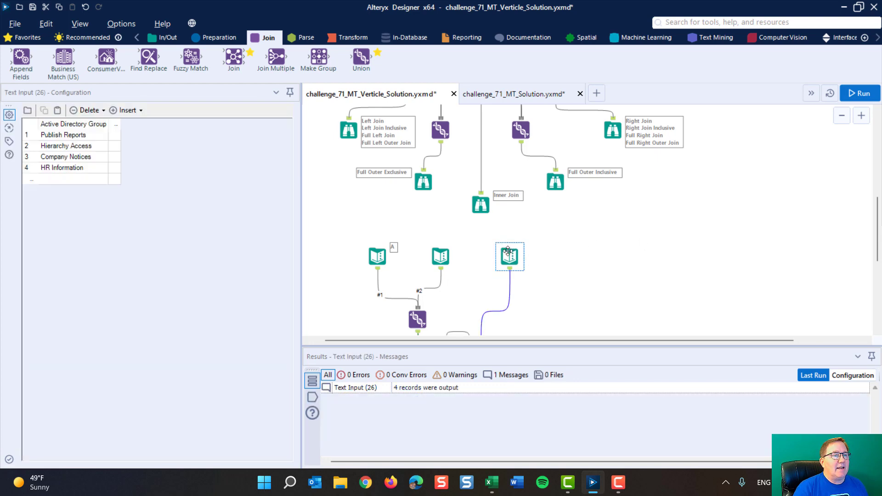